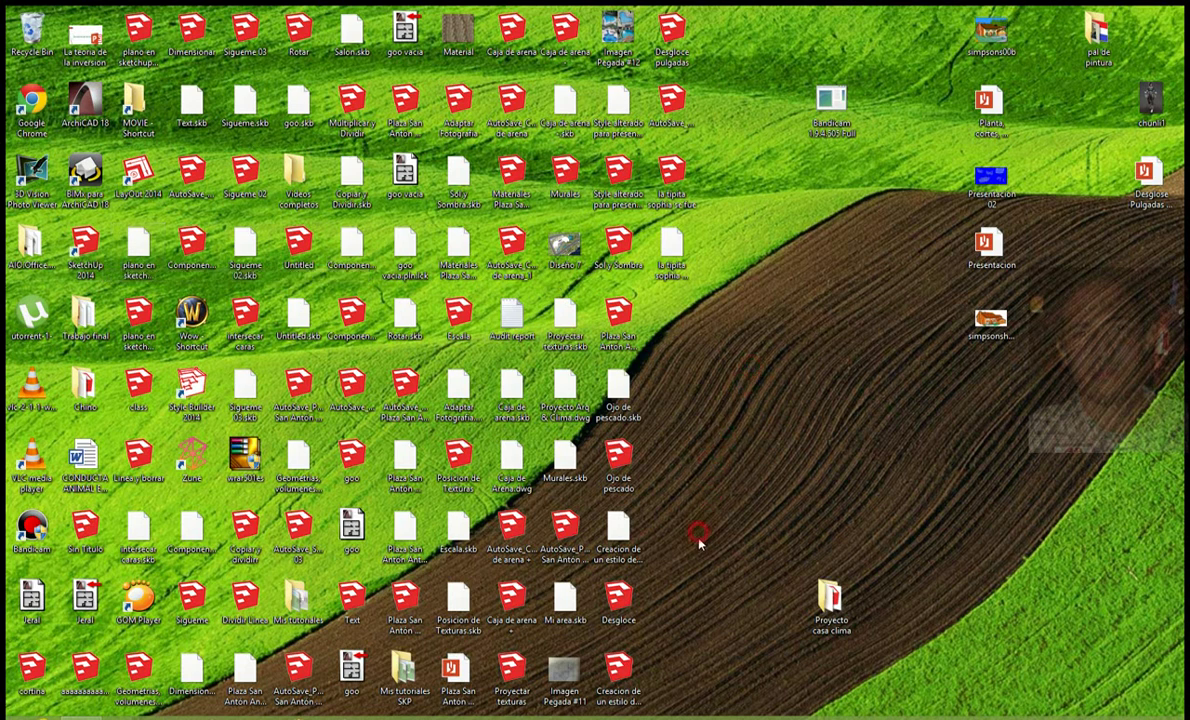
Launch SketchUp Pro 2014 from its desktop shortcut
right_click(817, 416)
right_click(829, 327)
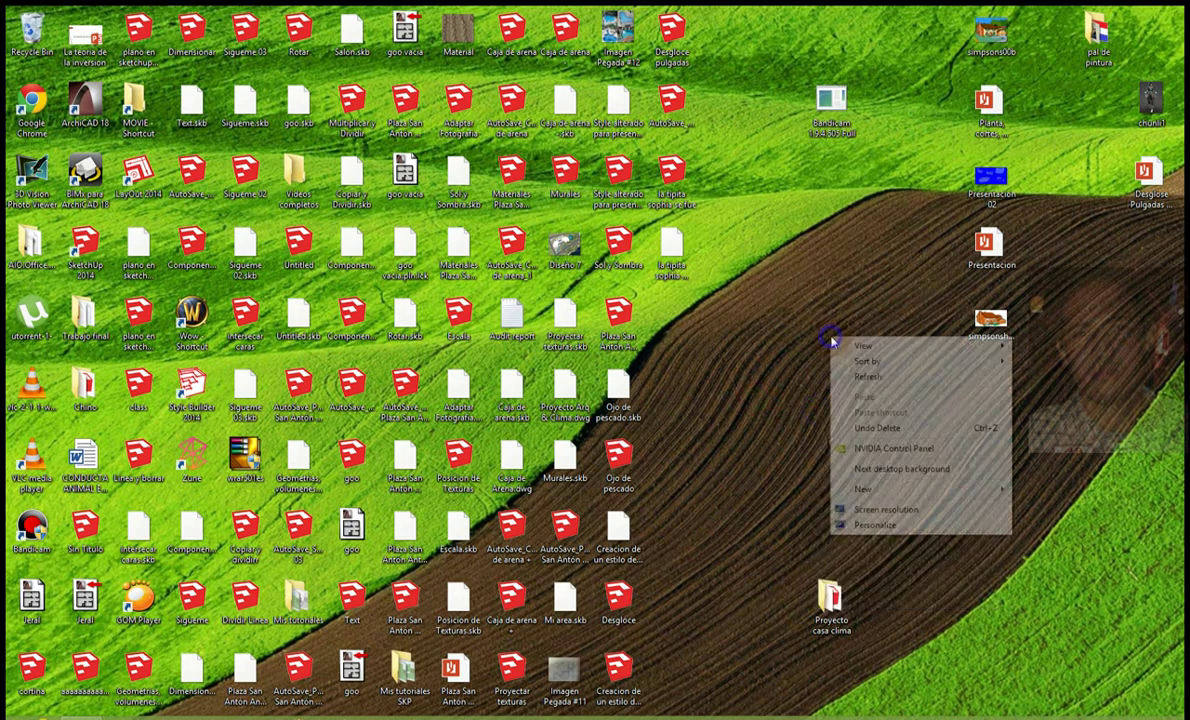
right_click(905, 307)
right_click(857, 457)
right_click(772, 366)
right_click(861, 314)
right_click(819, 254)
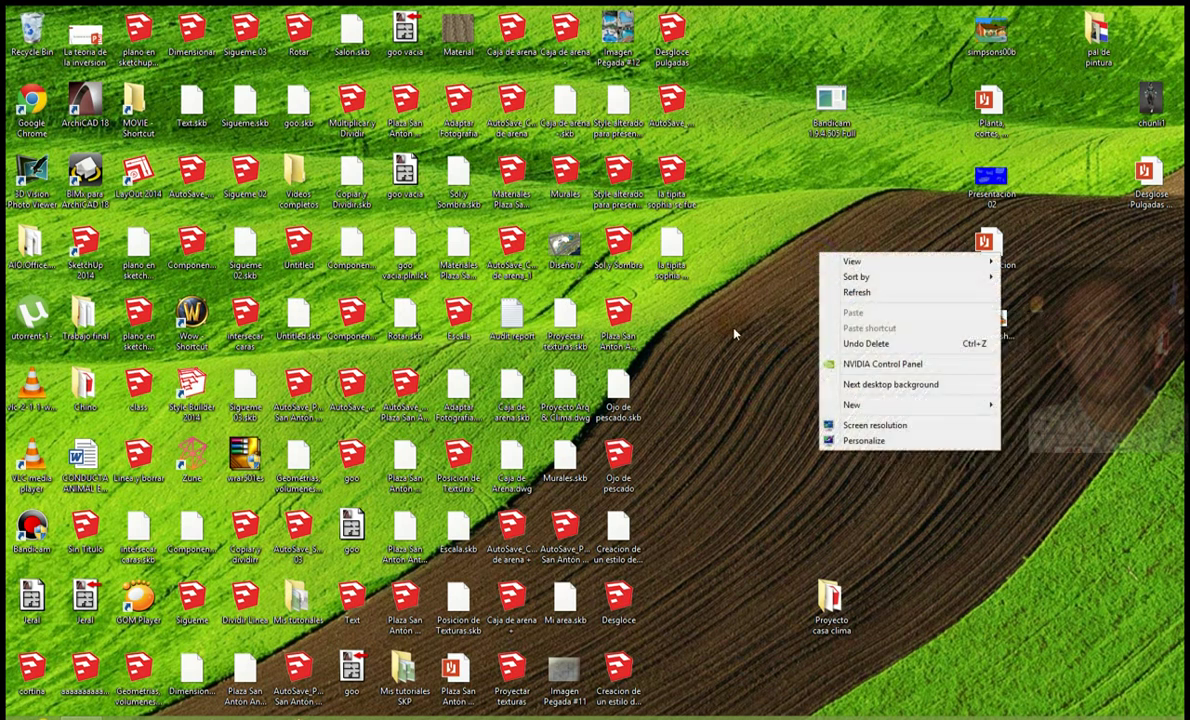
double_click(82, 235)
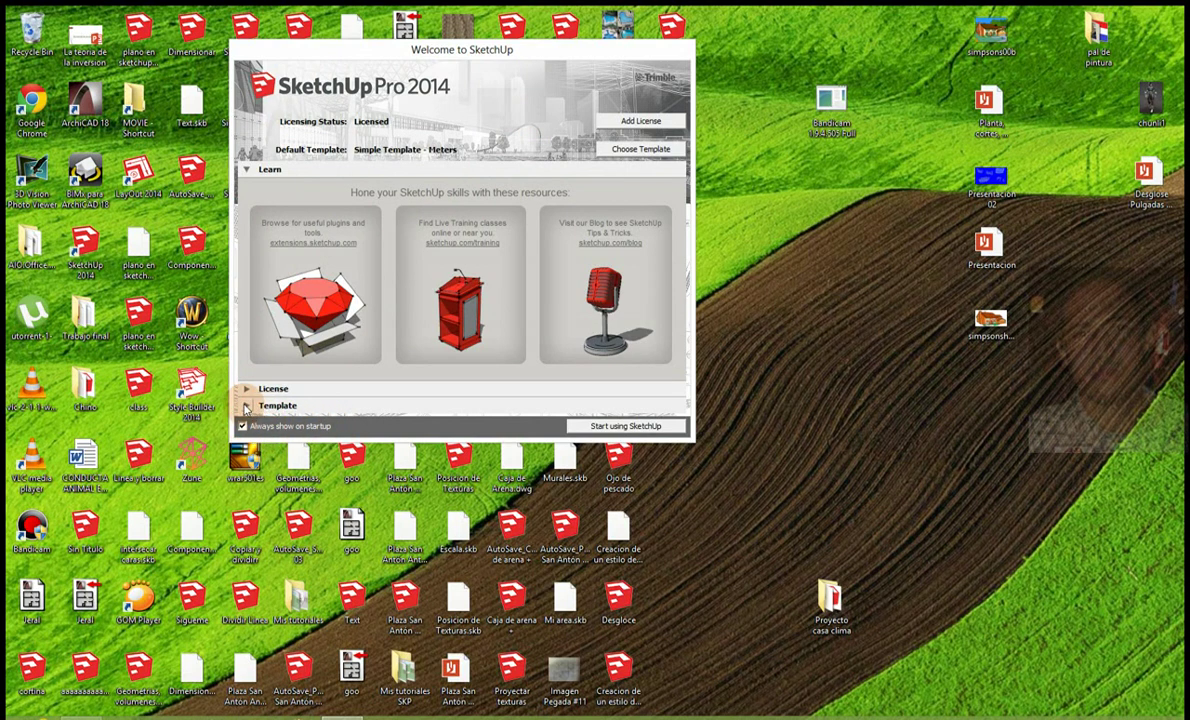
Start a new model from the Simple Template - Meters template
left_click(246, 406)
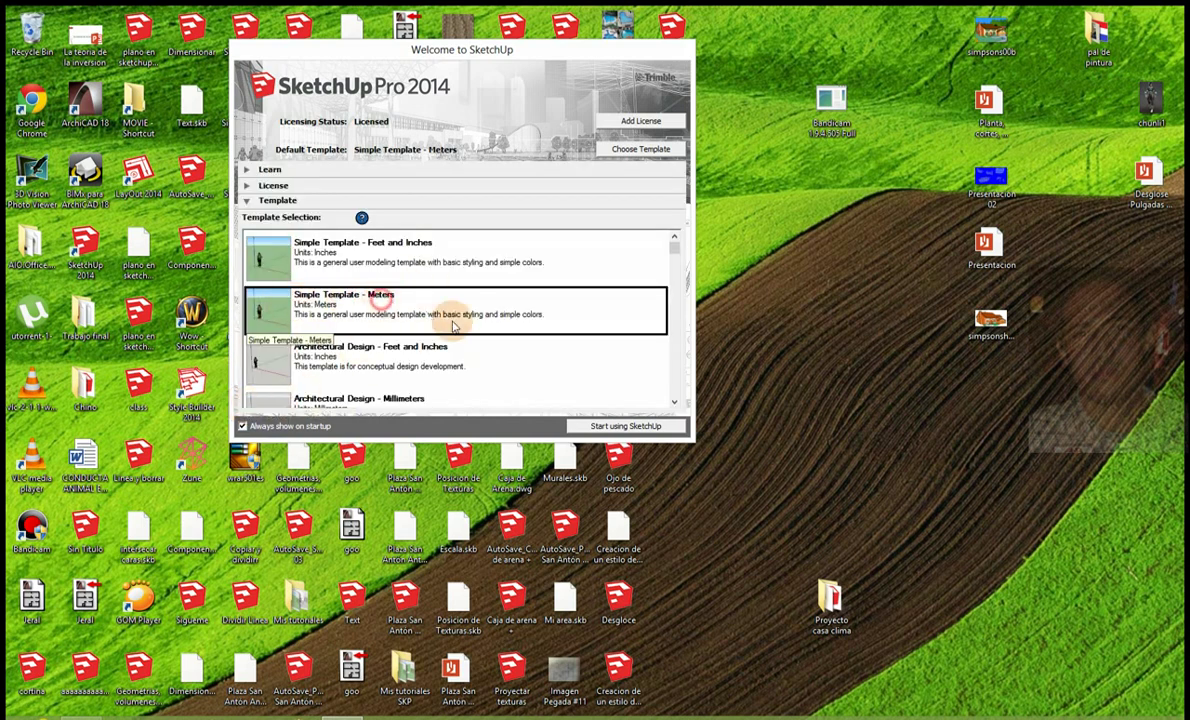
left_click(655, 430)
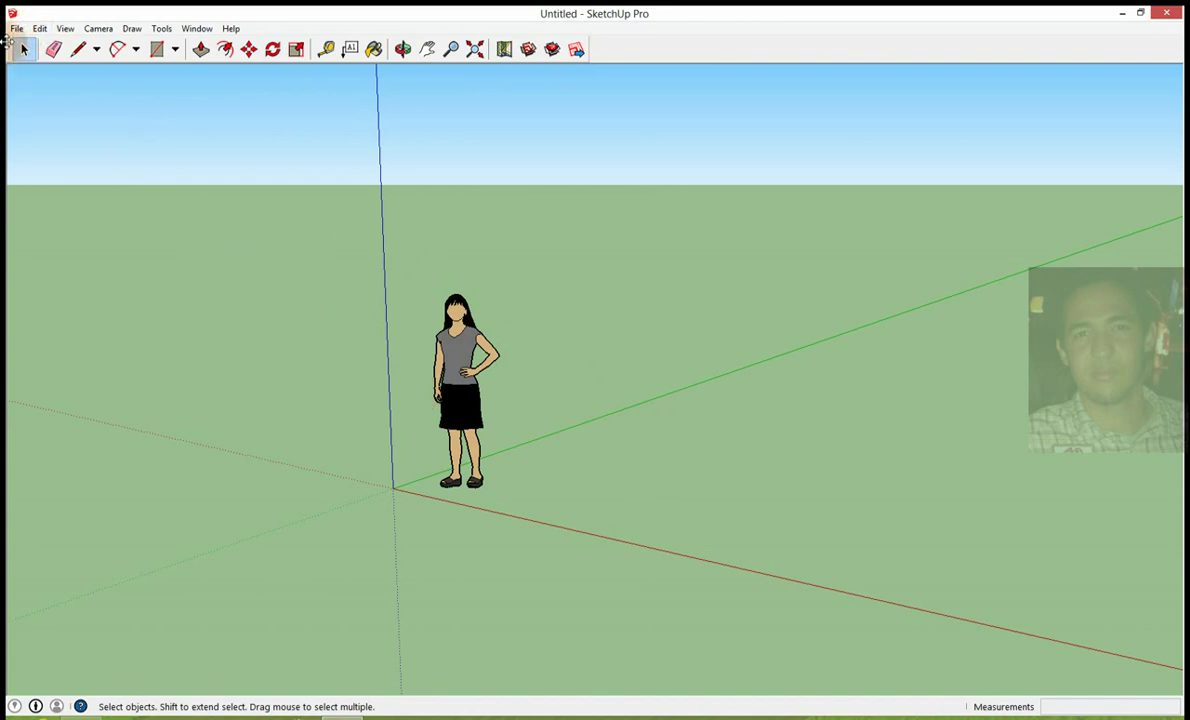
Undock the Getting Started toolbar so it floats over the model
left_click_drag(7, 52, 97, 49)
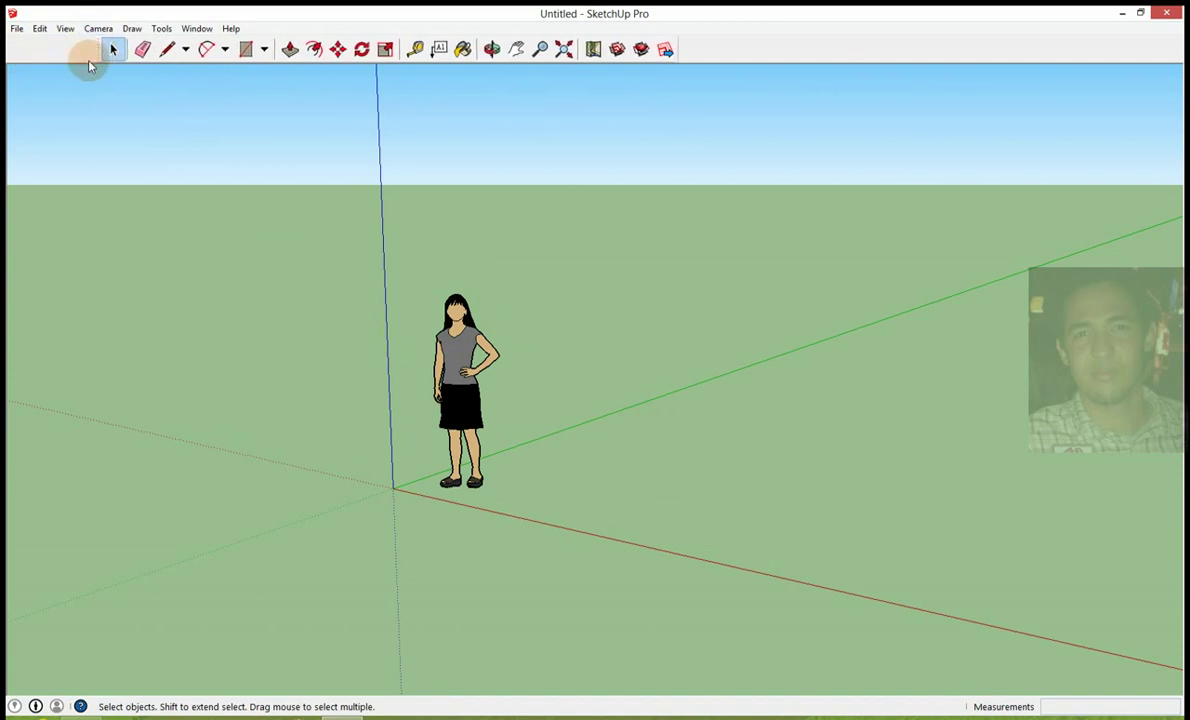
mouse_move(97, 49)
left_mouse_down()
mouse_move(85, 68)
mouse_move(628, 232)
left_mouse_up()
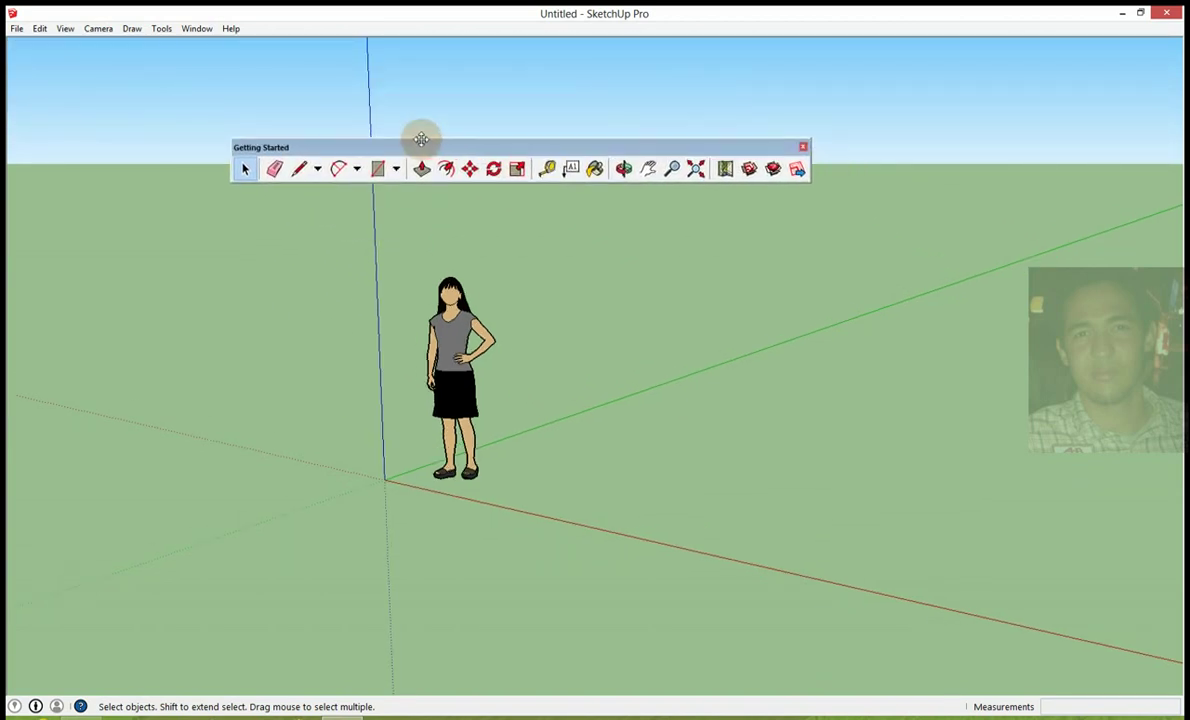
left_click_drag(628, 232, 540, 228)
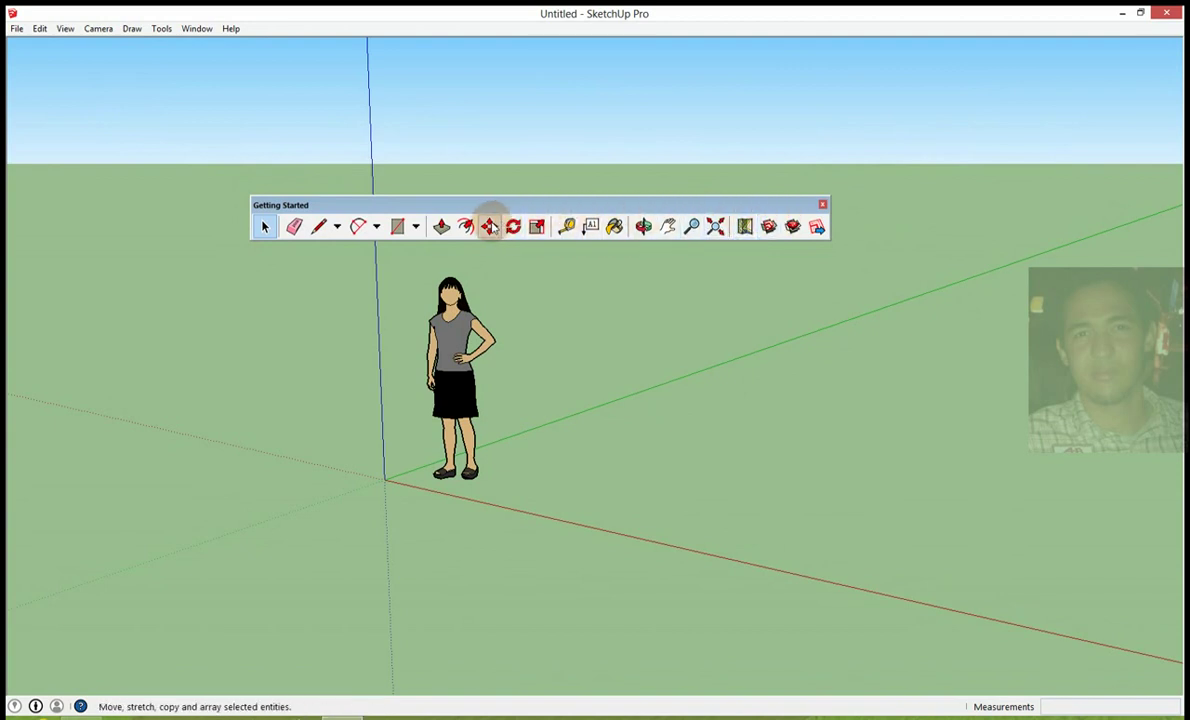
Bring up the Toolbars management window from the toolbar context menu
right_click(488, 226)
right_click(458, 226)
right_click(428, 226)
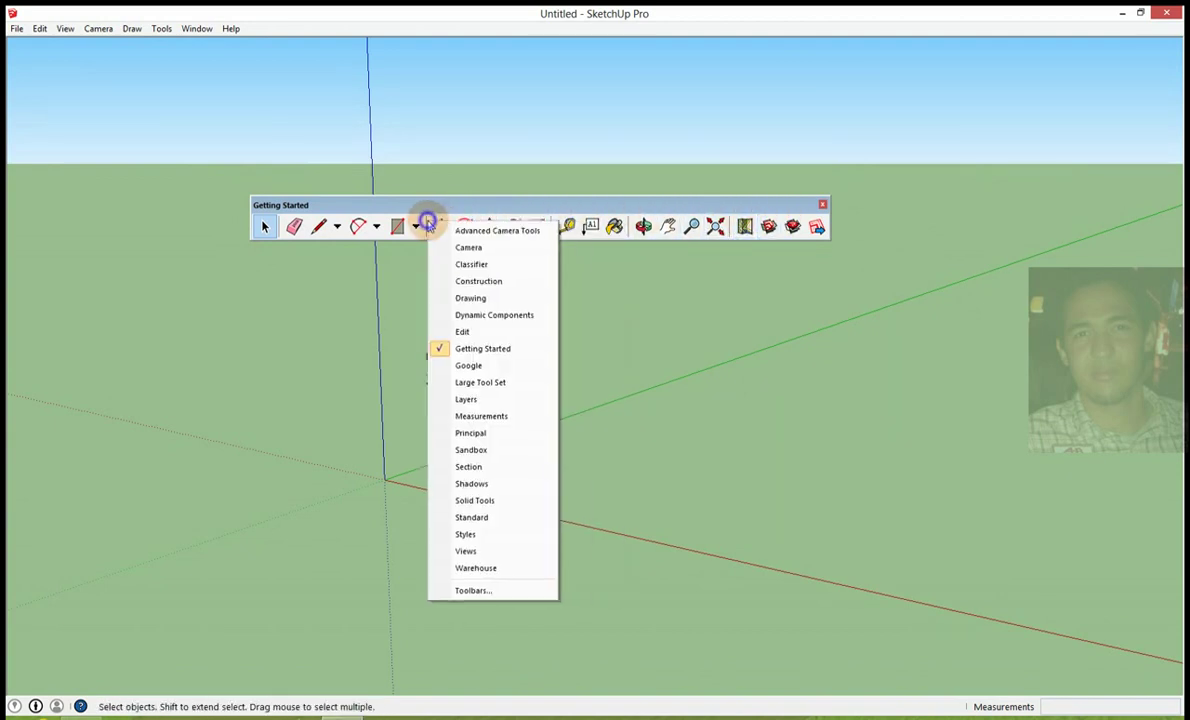
right_click(621, 229)
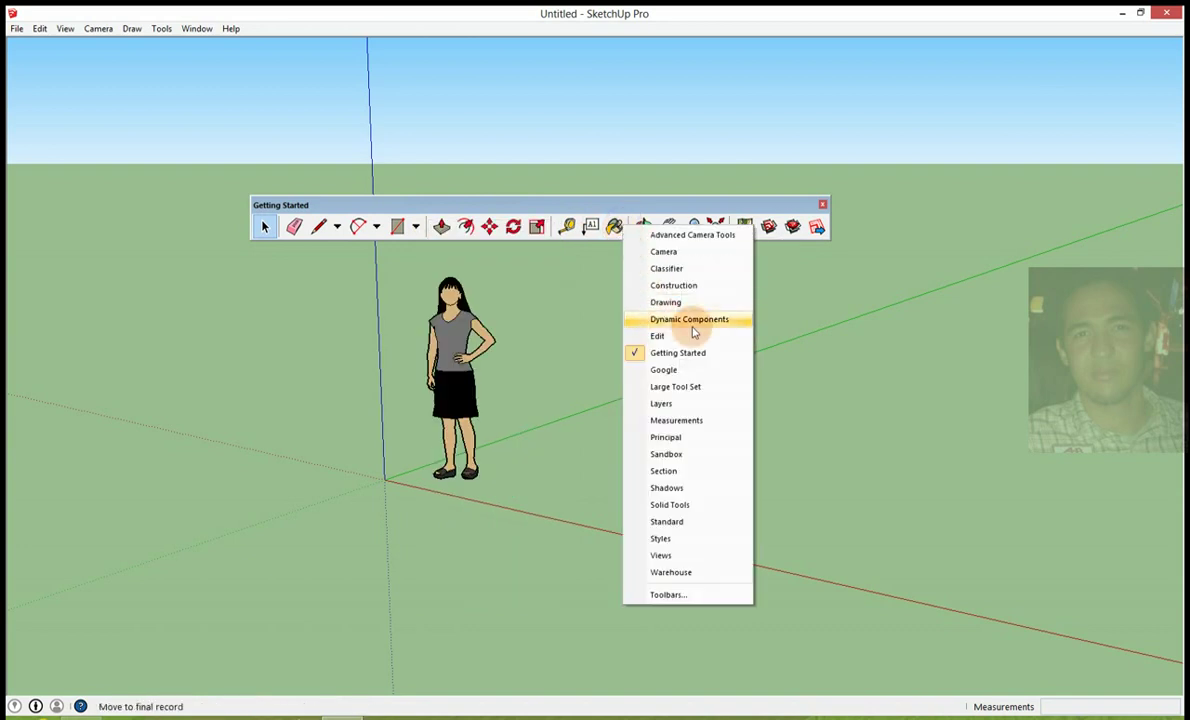
left_click(673, 595)
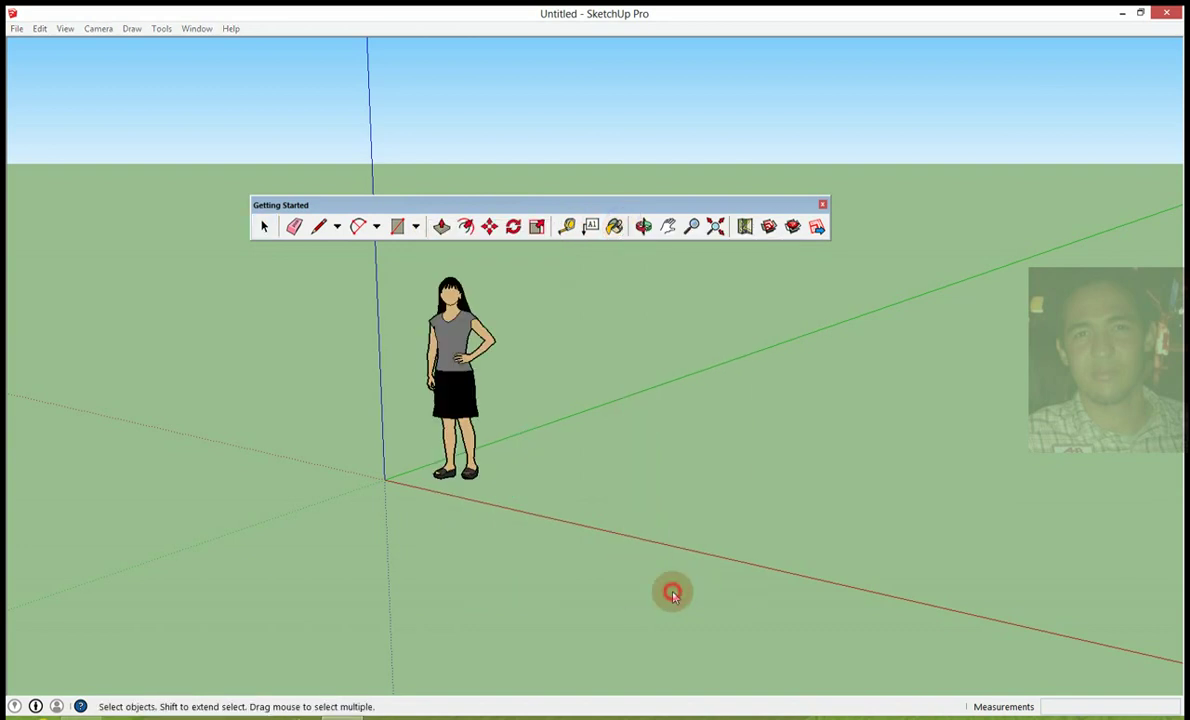
Enable the toolbars from Advanced Camera Tools through Principal, including Camera, Edit and Layers
left_click_drag(642, 255, 713, 246)
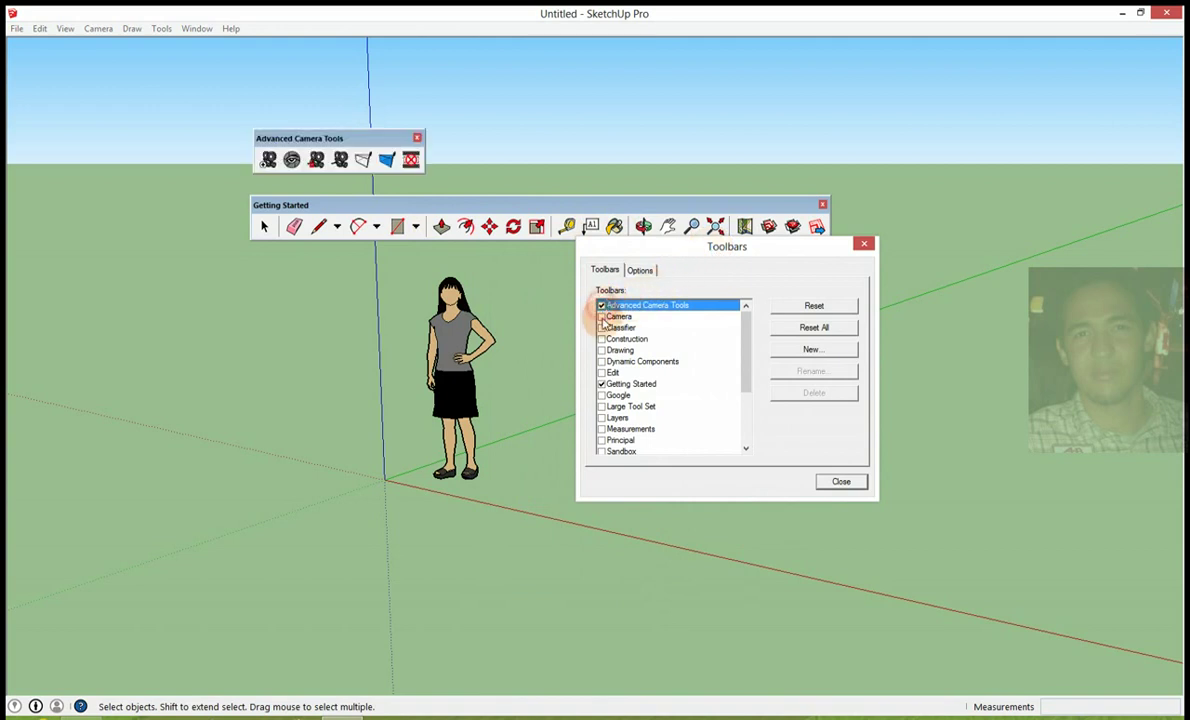
left_click(601, 316)
left_click(601, 327)
left_click(601, 339)
left_click(601, 350)
left_click(601, 361)
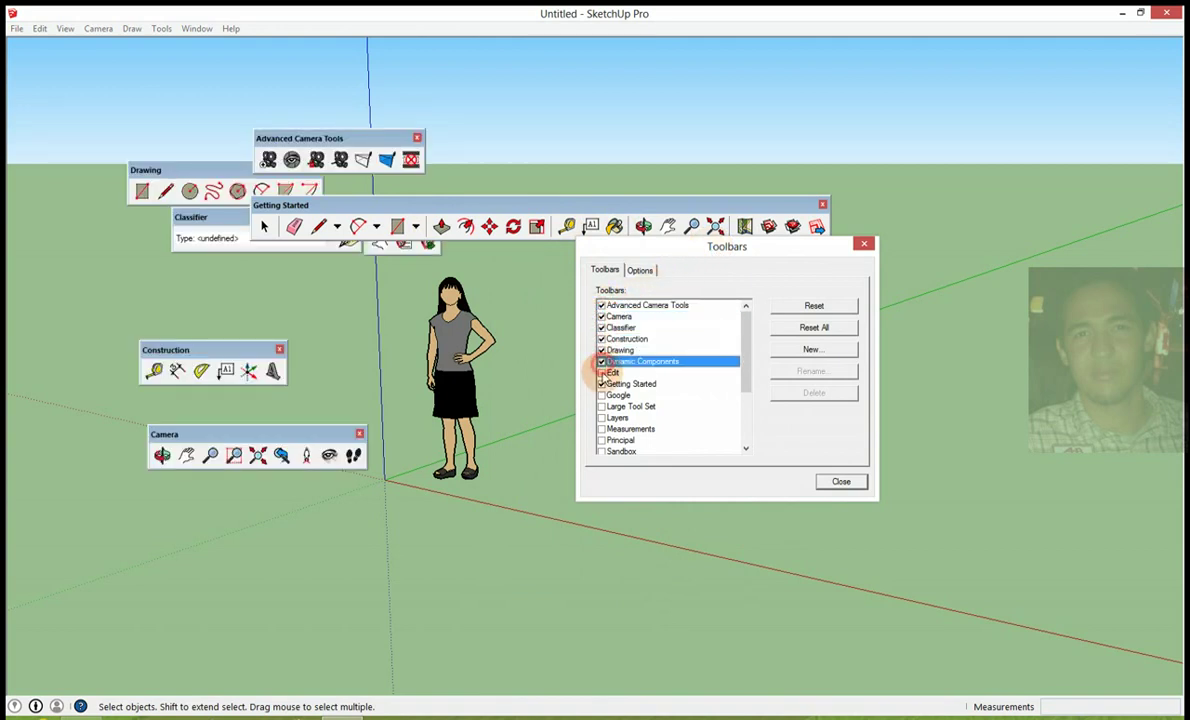
left_click(601, 372)
left_click(601, 395)
left_click(601, 406)
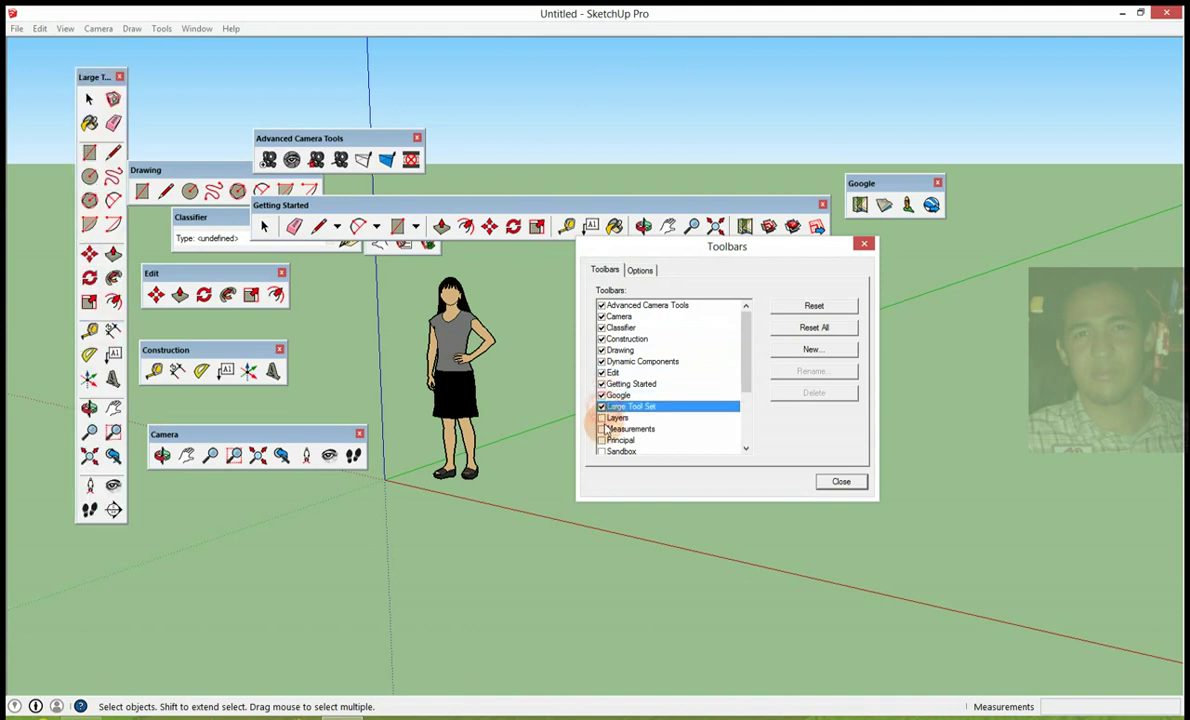
left_click(601, 428)
left_click(601, 417)
left_click(601, 440)
Enable Sandbox, Section, Shadows, Solid Tools, Standard, Styles, Views and Warehouse, then close the window
scroll(605, 440, "down", 1)
left_click(601, 417)
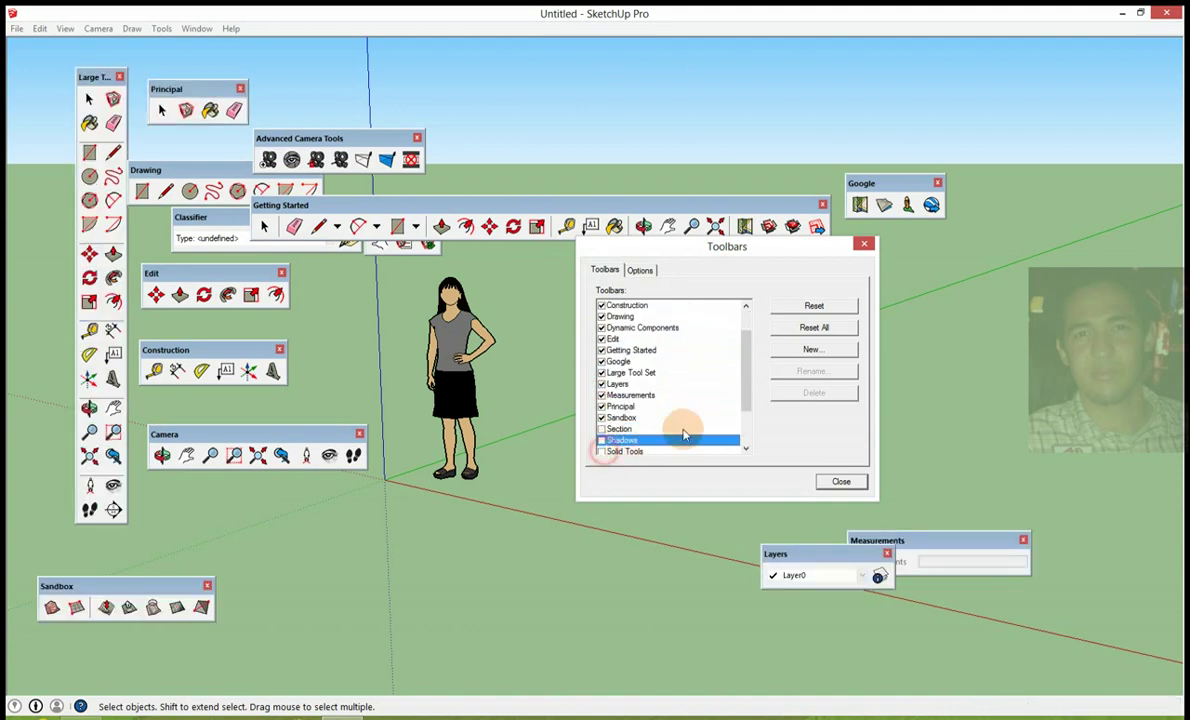
left_click(601, 428)
left_click(601, 440)
scroll(605, 440, "down", 2)
left_click(601, 428)
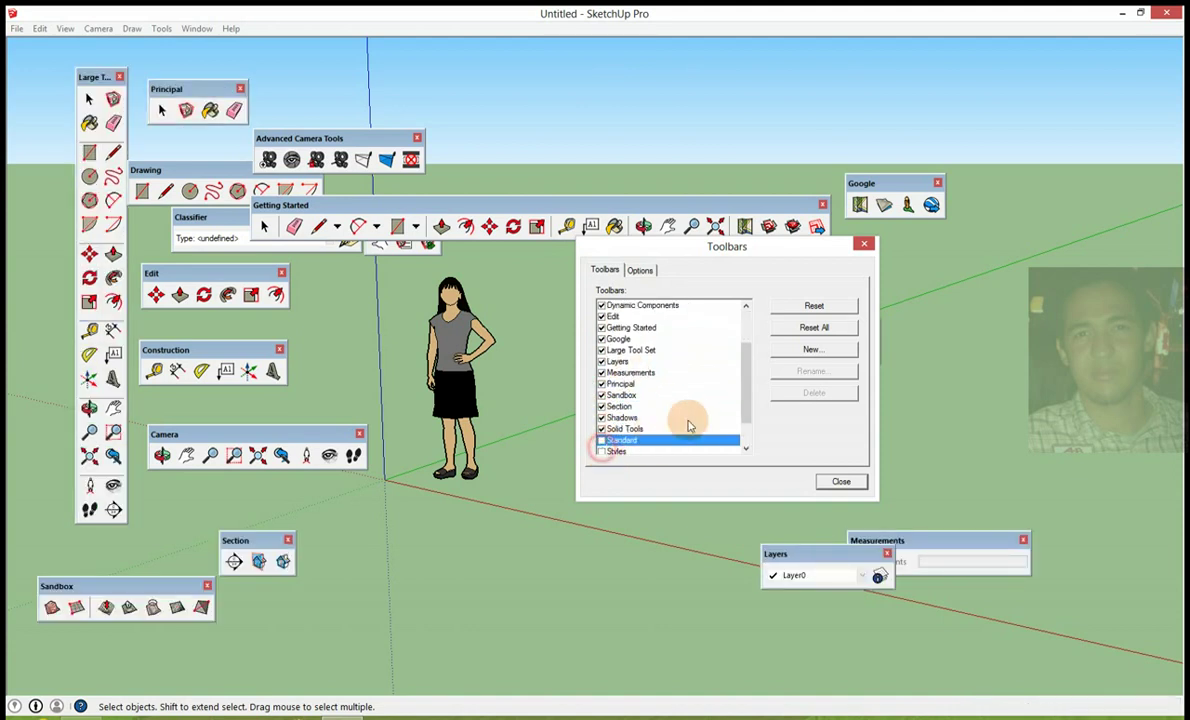
left_click_drag(749, 385, 750, 430)
left_click(601, 406)
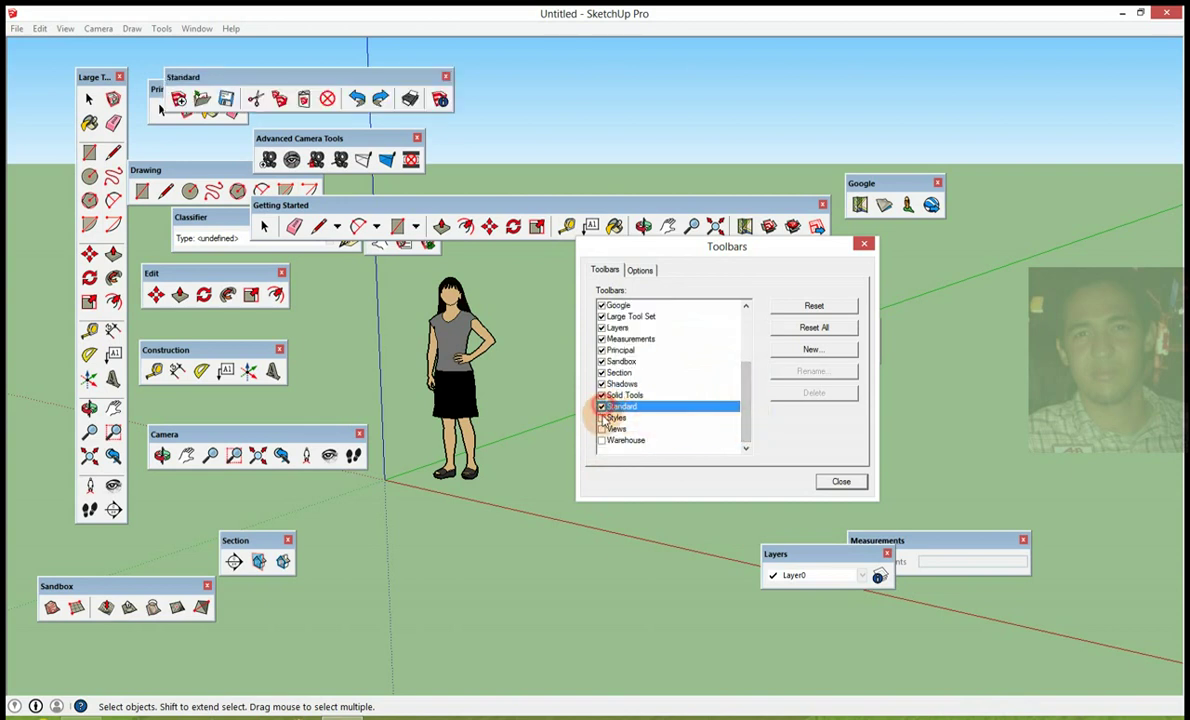
left_click(601, 417)
left_click(601, 428)
left_click(601, 440)
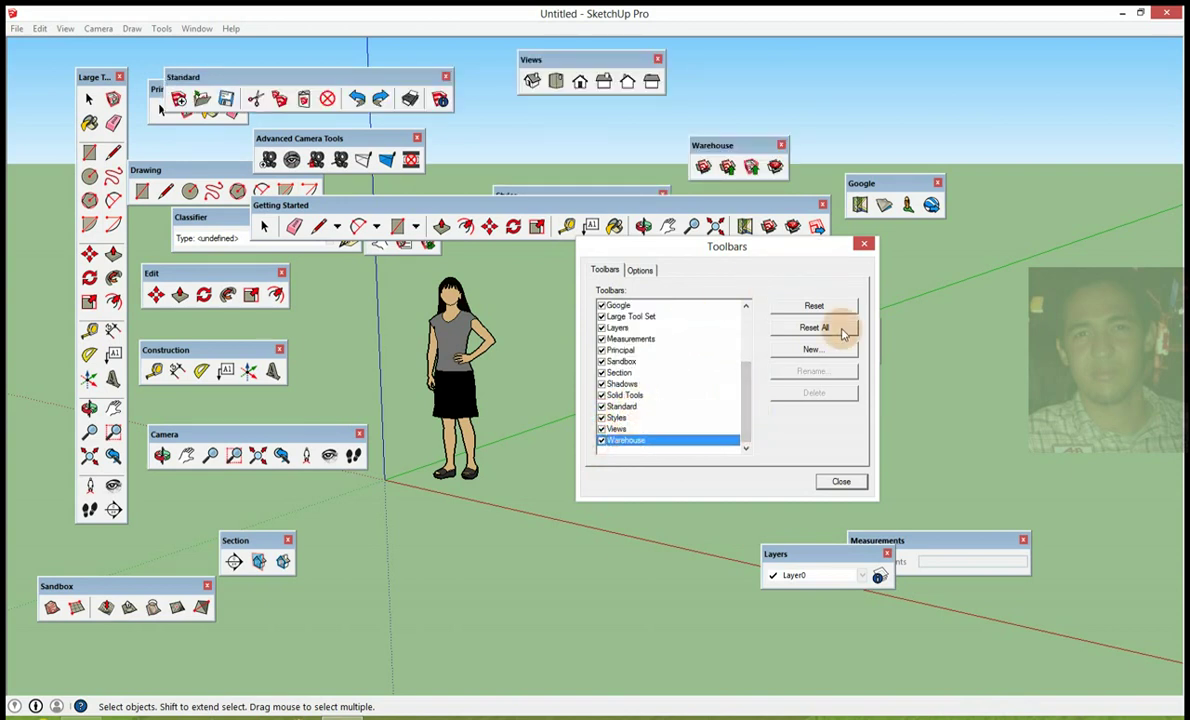
left_click(840, 481)
Line the Large Tool Set up along the left side and close the Edit toolbar
left_click_drag(96, 76, 79, 141)
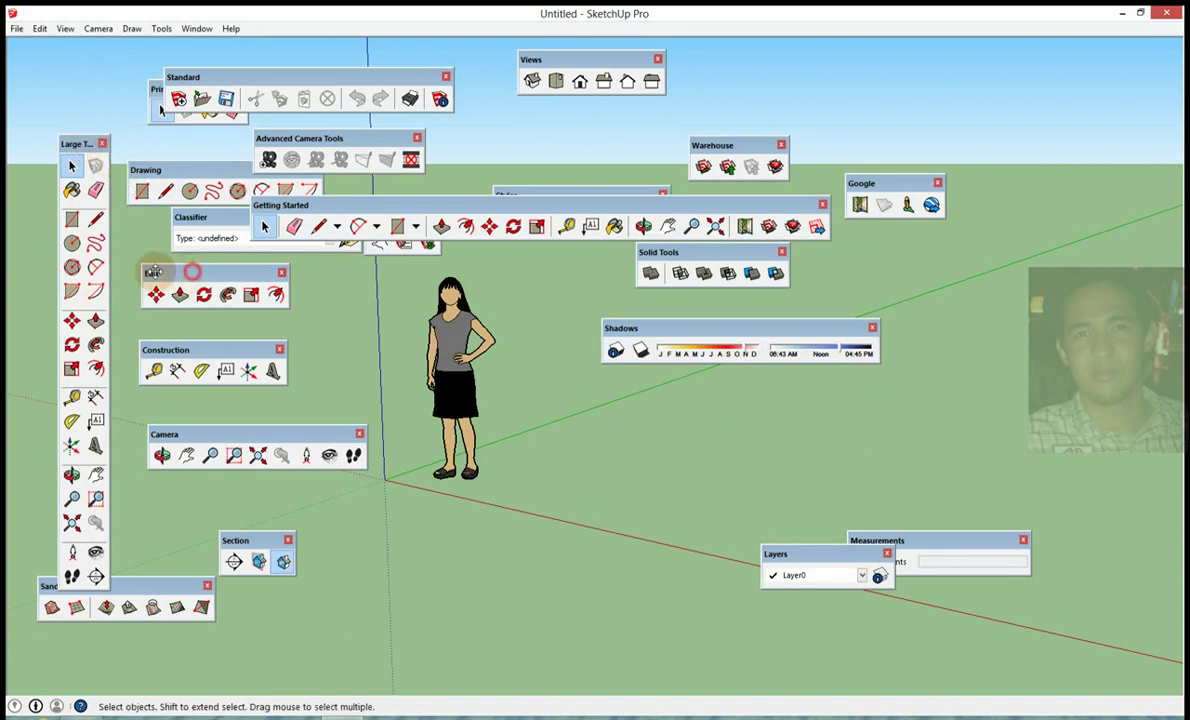
left_click_drag(152, 271, 141, 272)
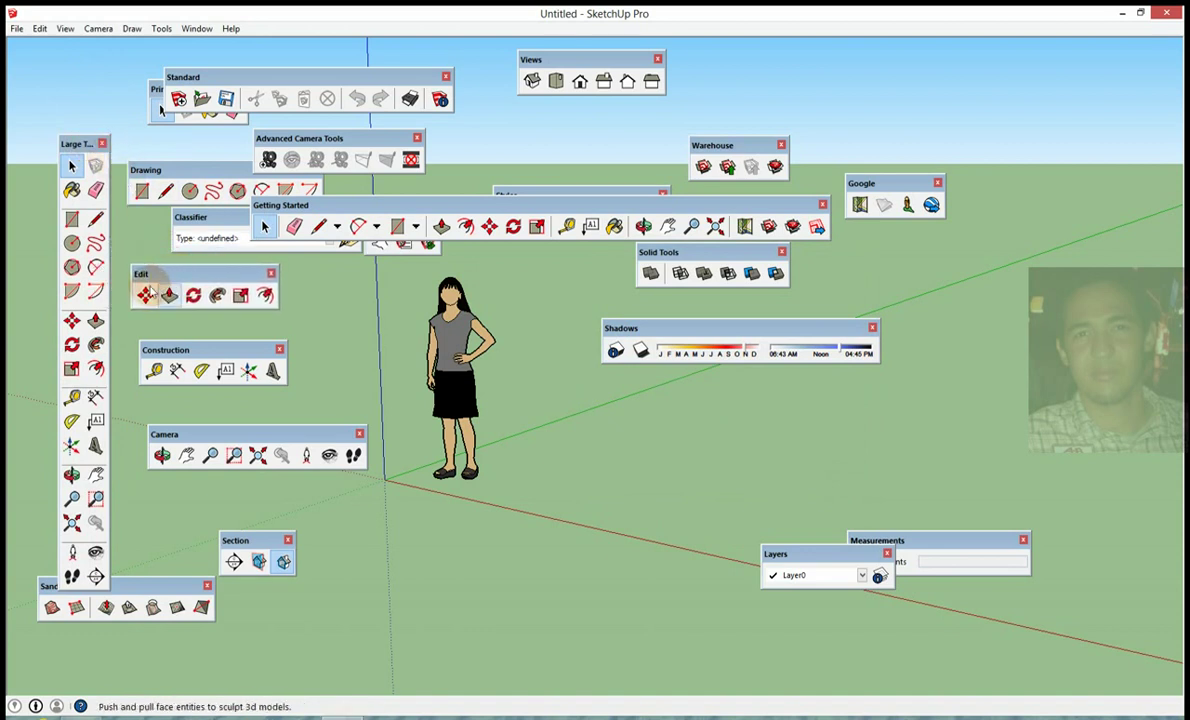
left_click_drag(190, 350, 215, 372)
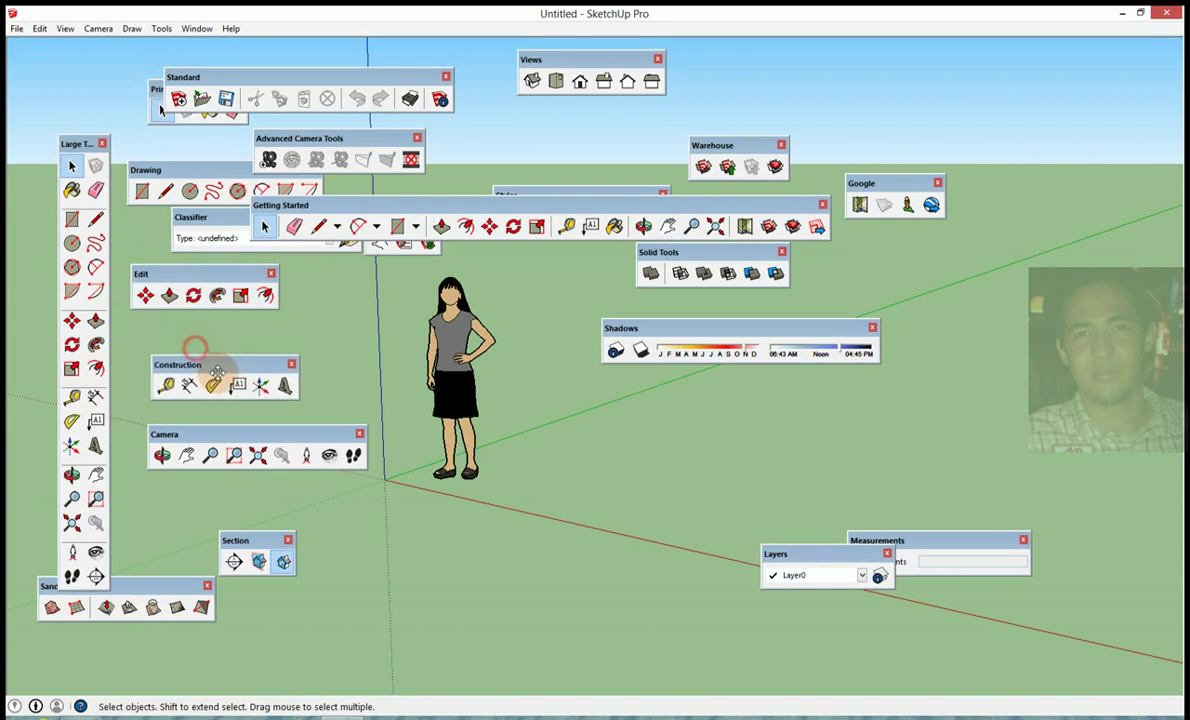
left_click_drag(195, 274, 182, 336)
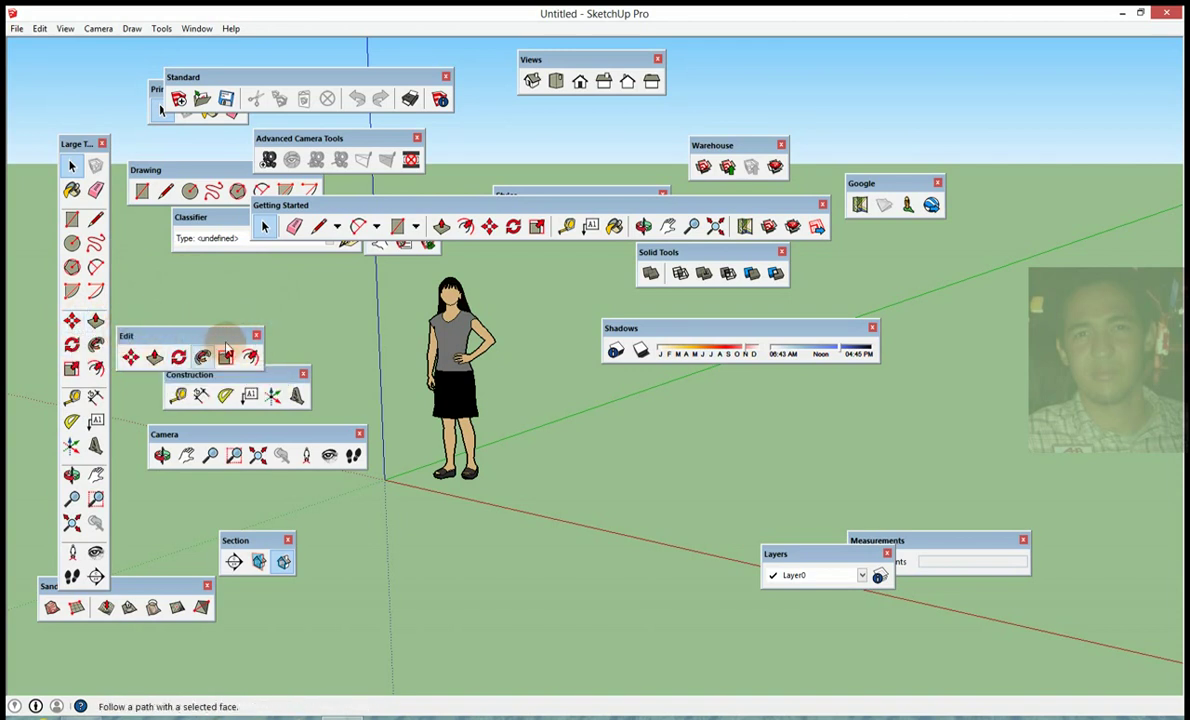
left_click(257, 336)
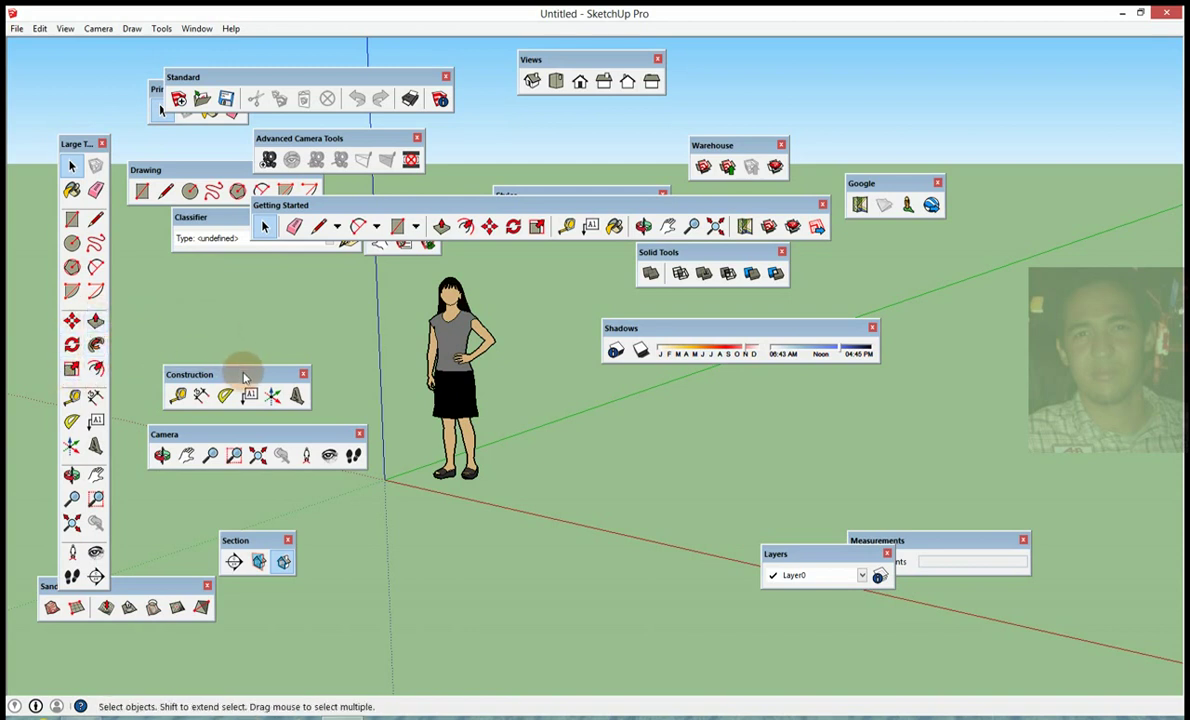
Close the Construction toolbar and move the Camera toolbar back to the left
left_click_drag(244, 434, 349, 506)
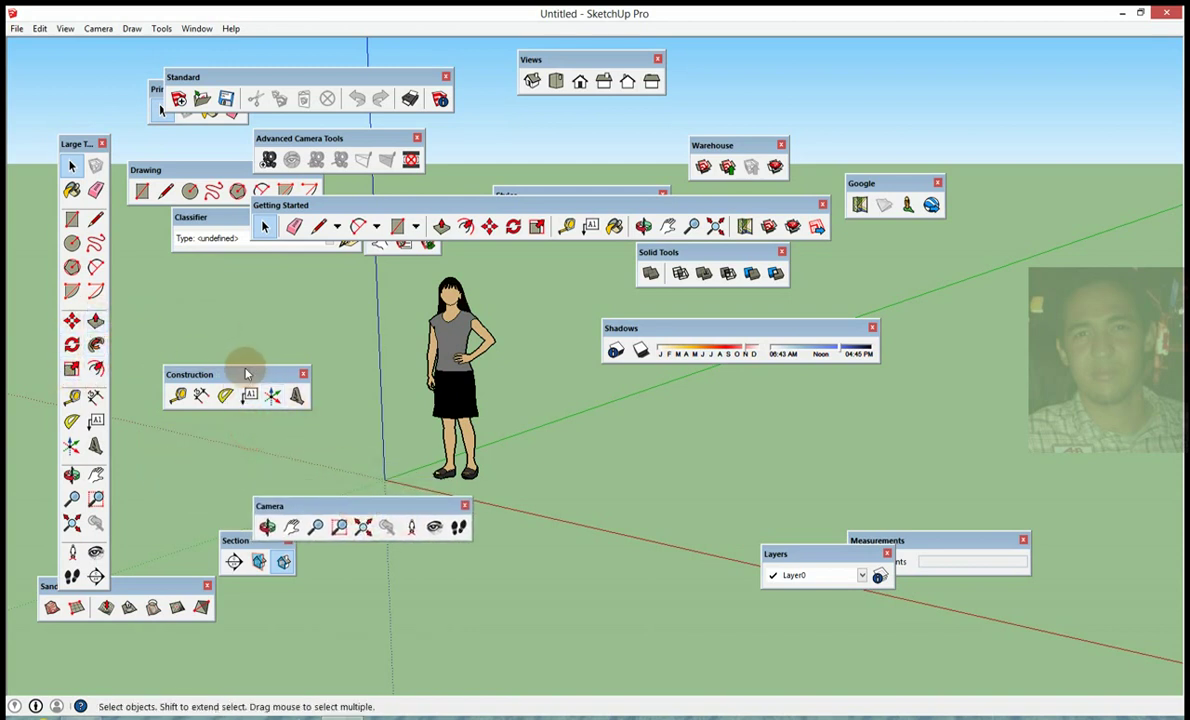
left_click_drag(247, 374, 210, 424)
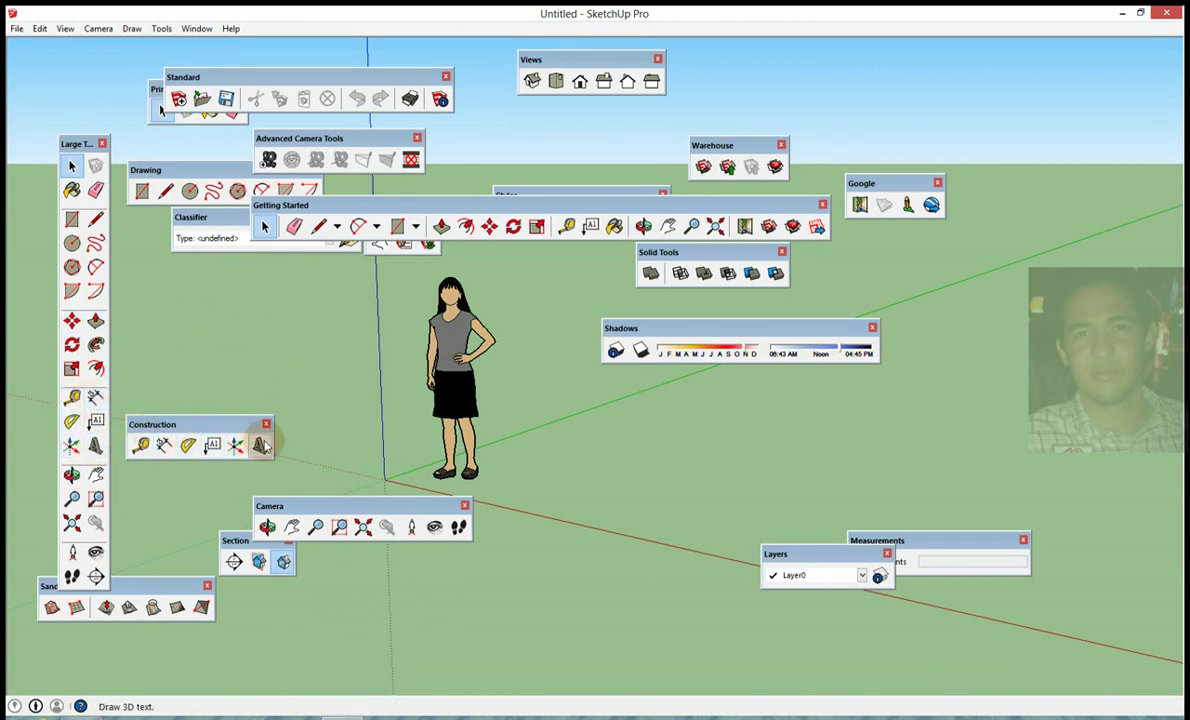
left_click(266, 426)
left_click_drag(345, 505, 181, 480)
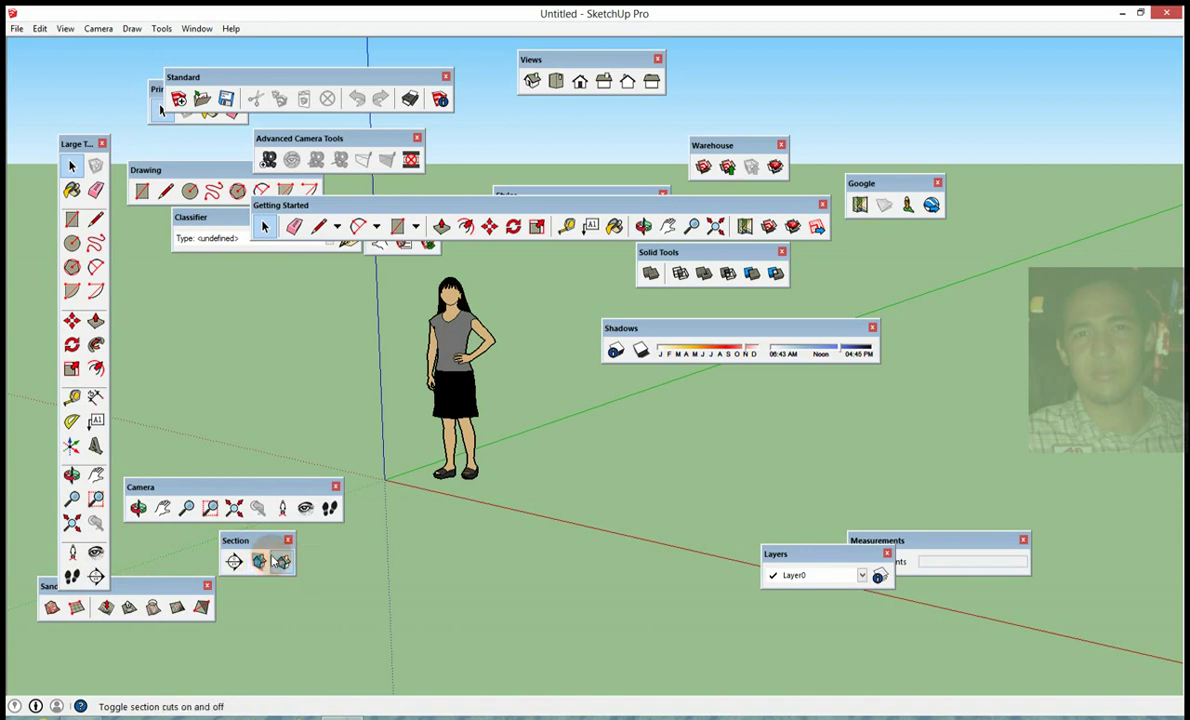
Close the Camera, Solid Tools, Shadows and Layers toolbars
left_click(337, 487)
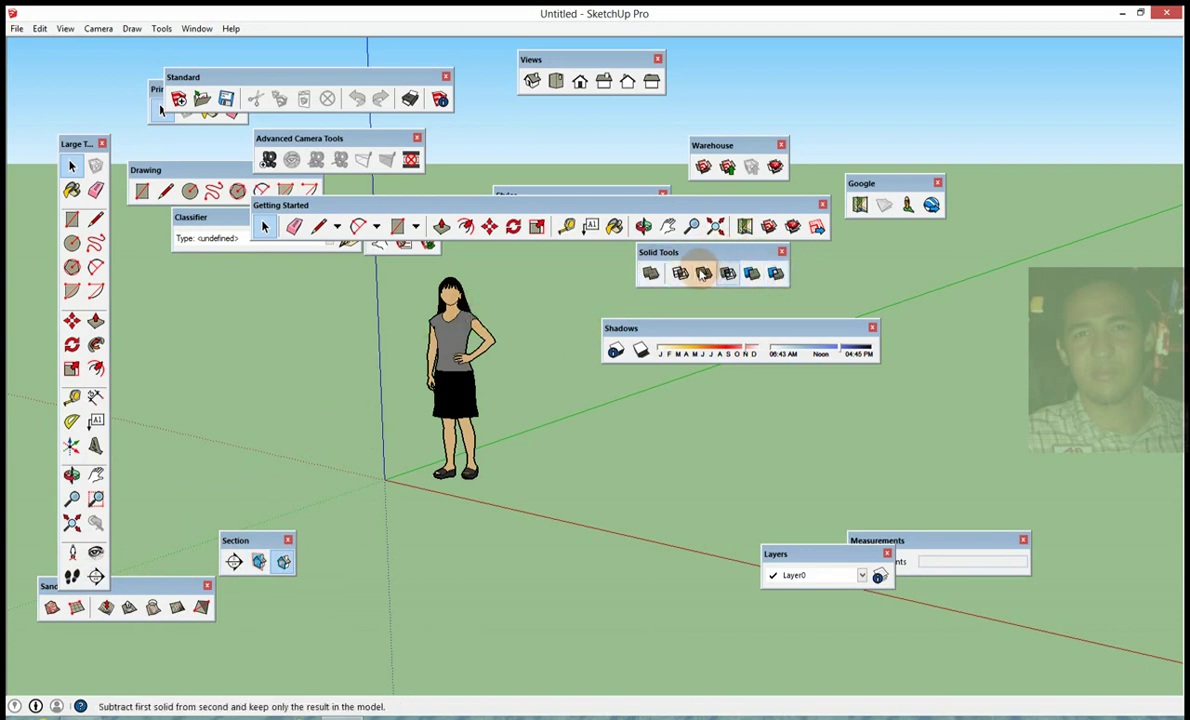
left_click(781, 252)
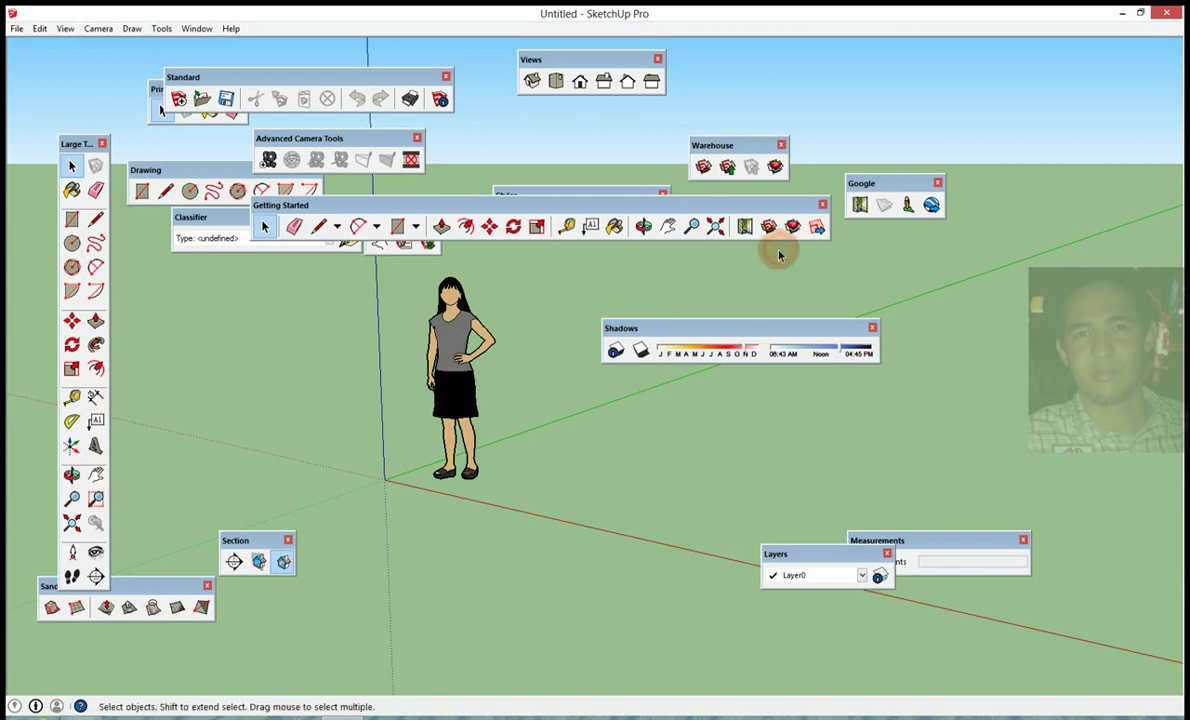
left_click_drag(736, 330, 652, 317)
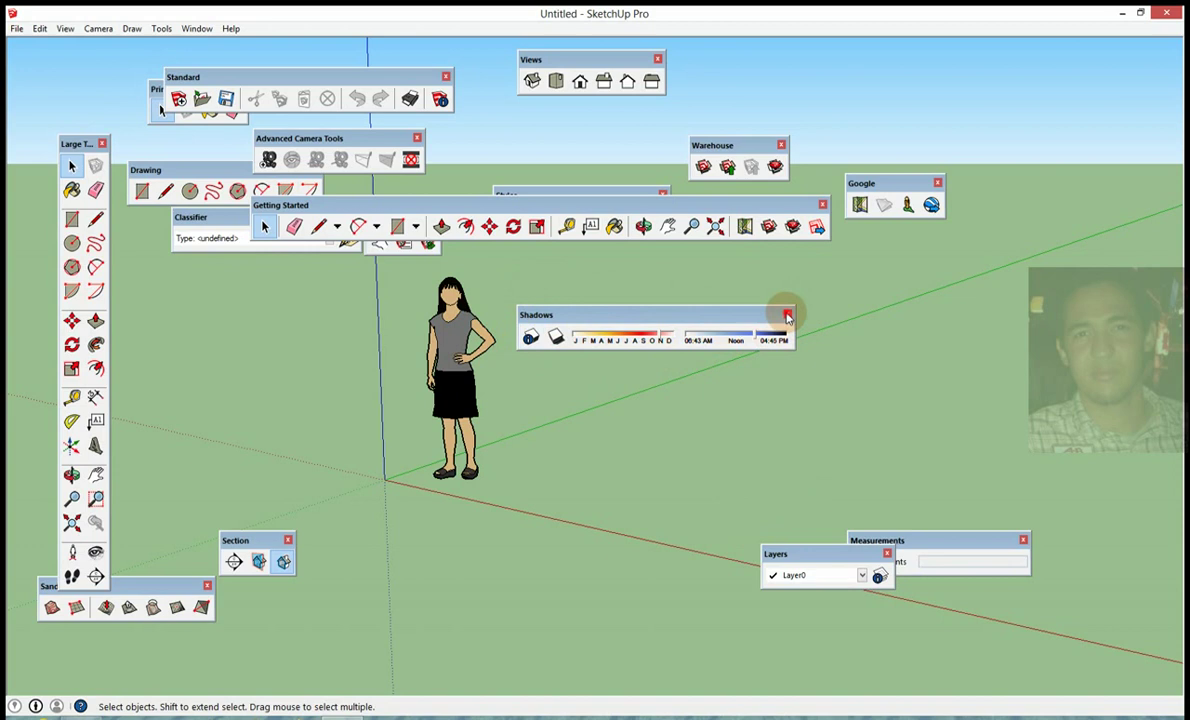
left_click(787, 316)
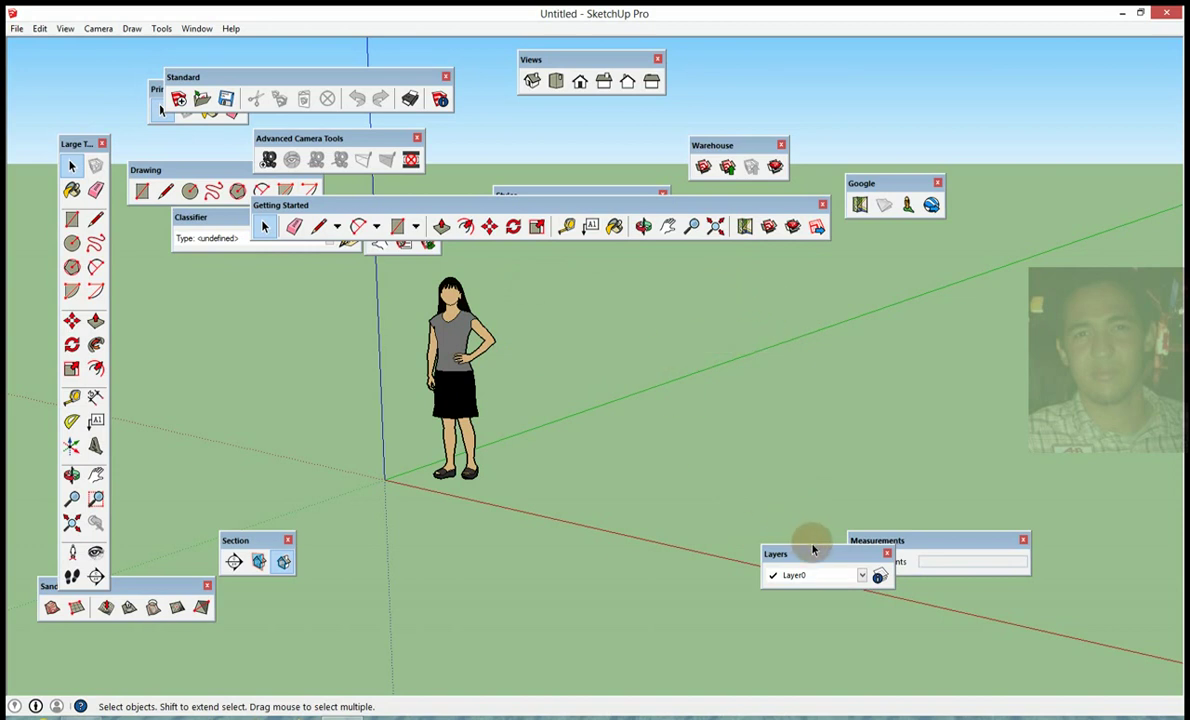
left_click_drag(787, 540, 752, 540)
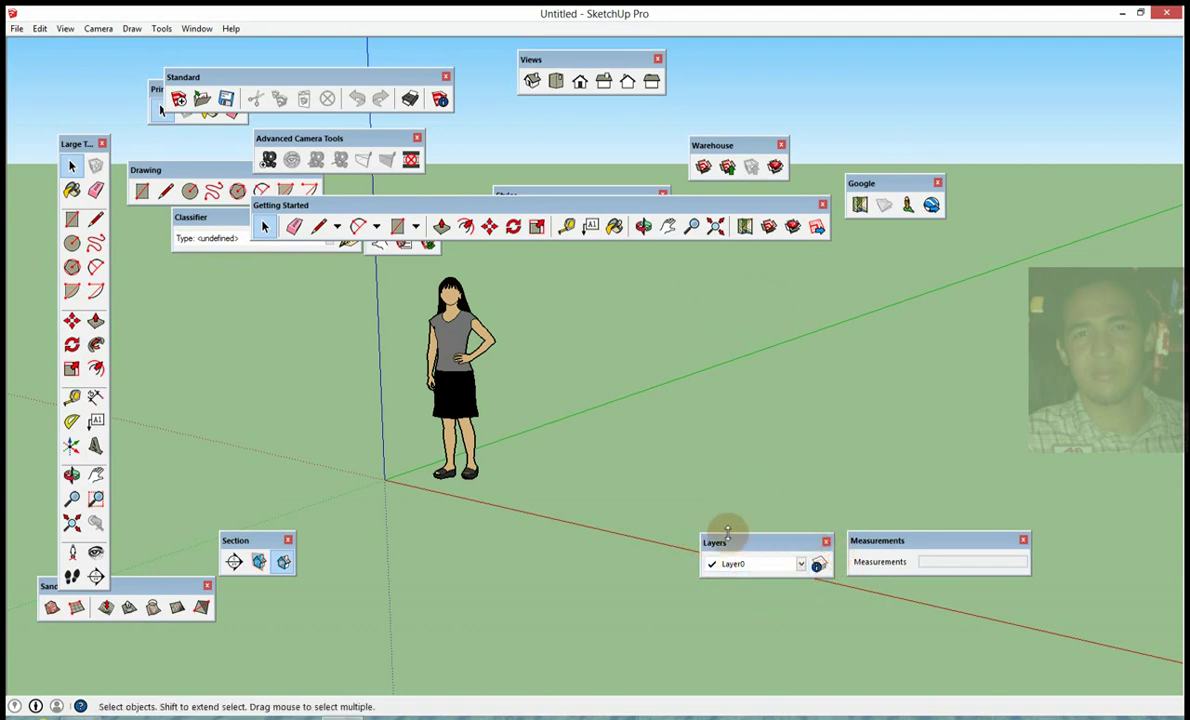
left_click(826, 543)
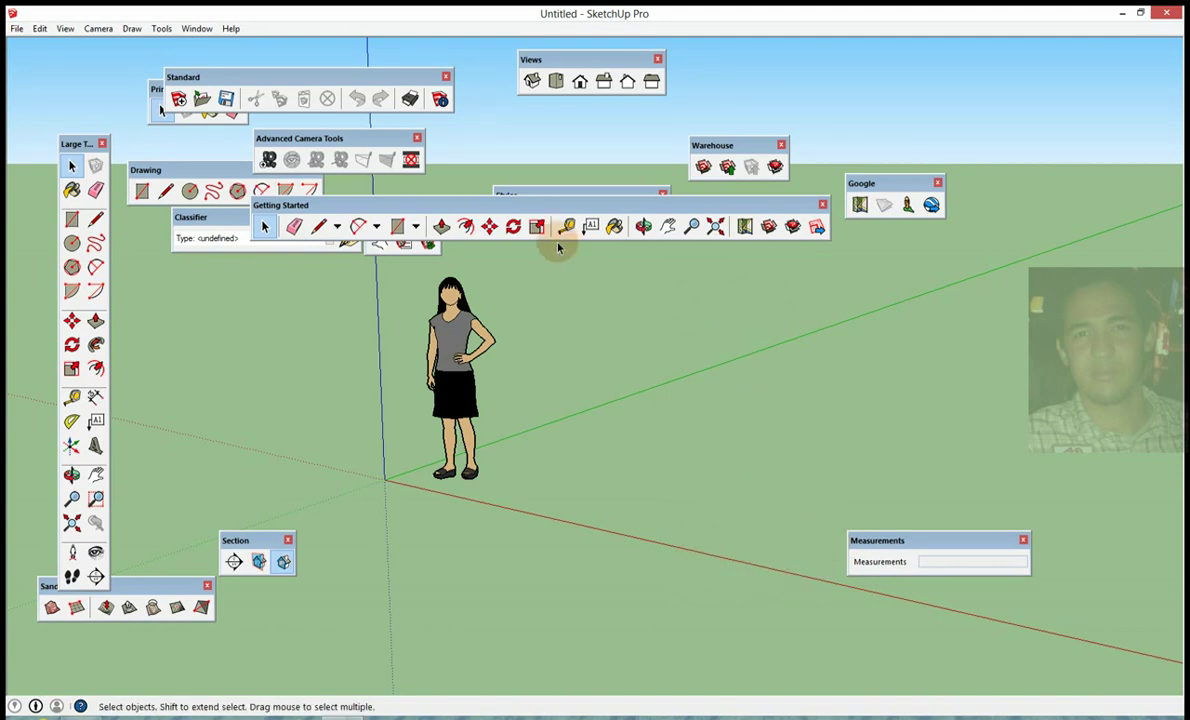
Close the Getting Started toolbar and move the Classifier toolbar to mid-canvas
left_click_drag(471, 207, 724, 346)
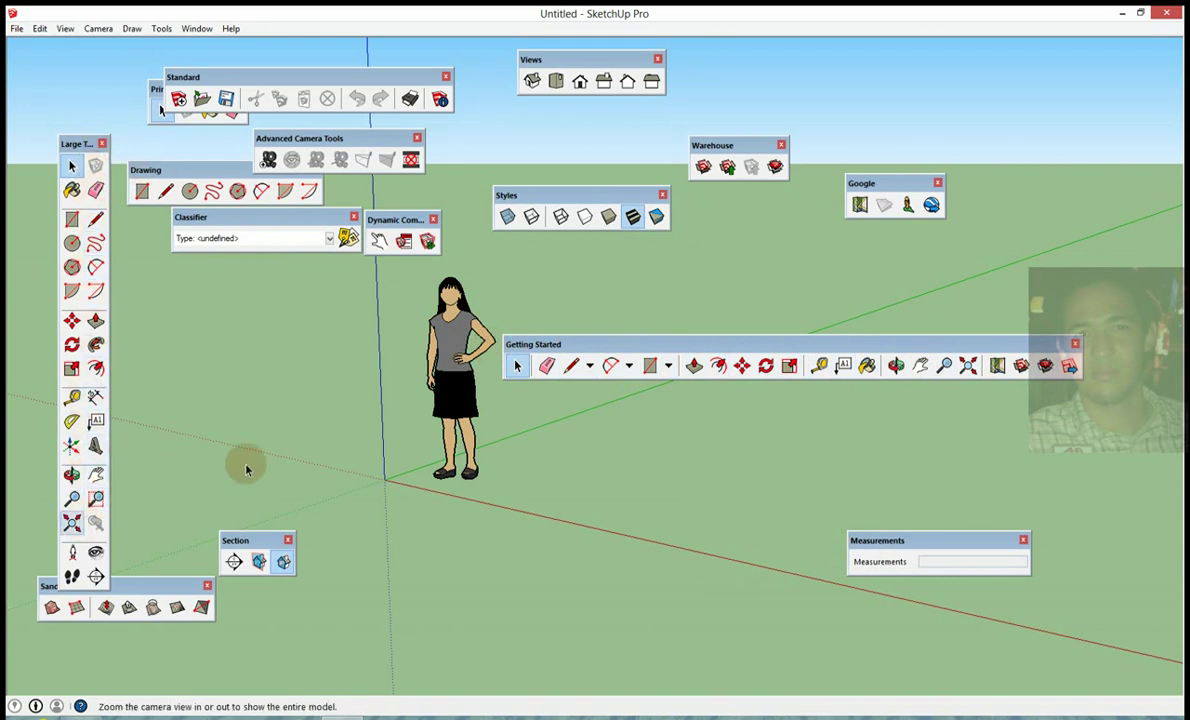
left_click(1076, 345)
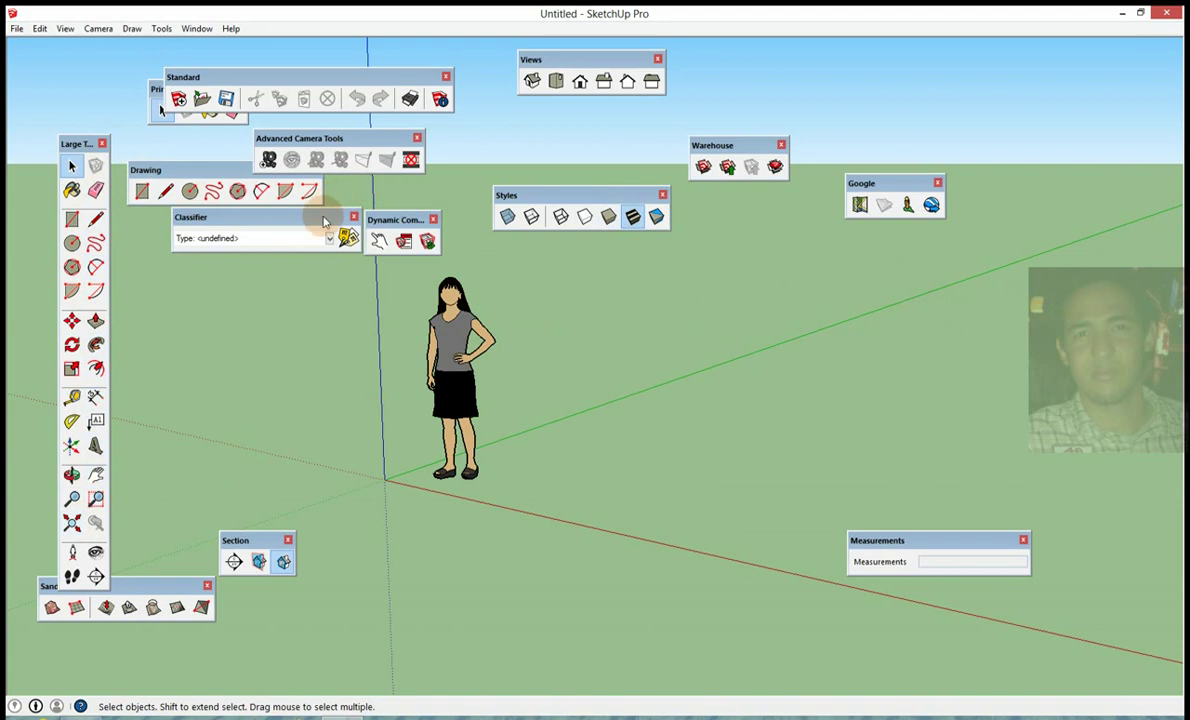
left_click(347, 237)
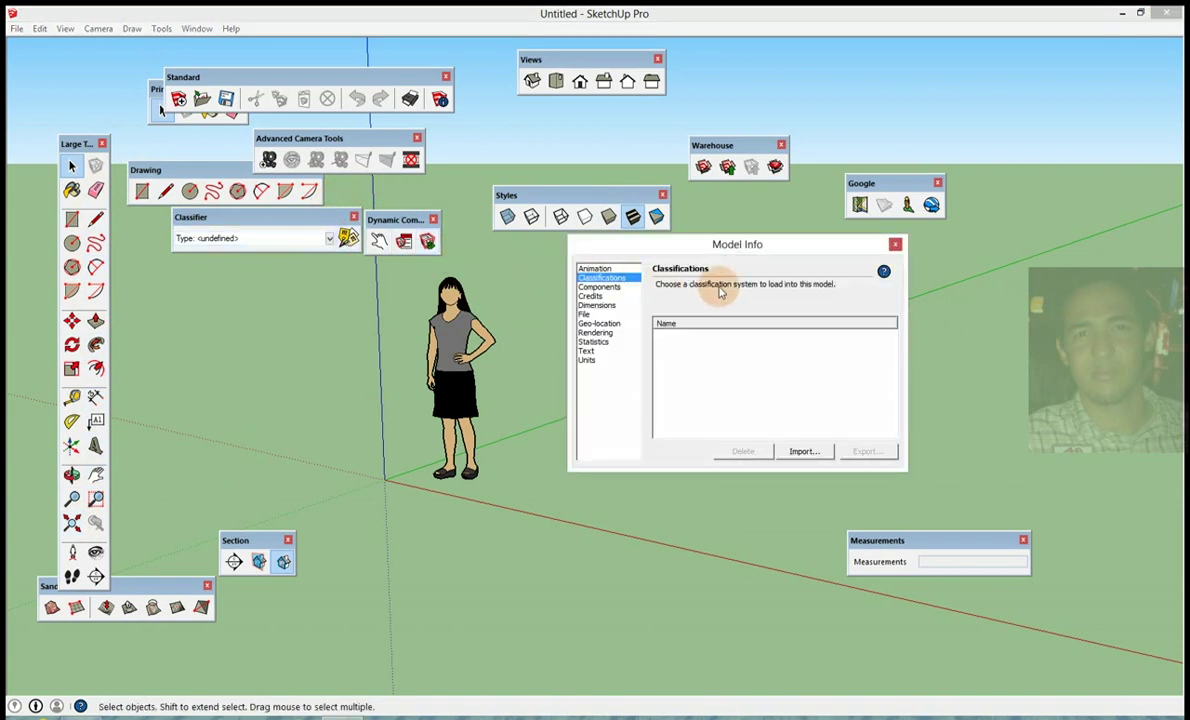
left_click(896, 246)
left_click_drag(260, 230, 625, 322)
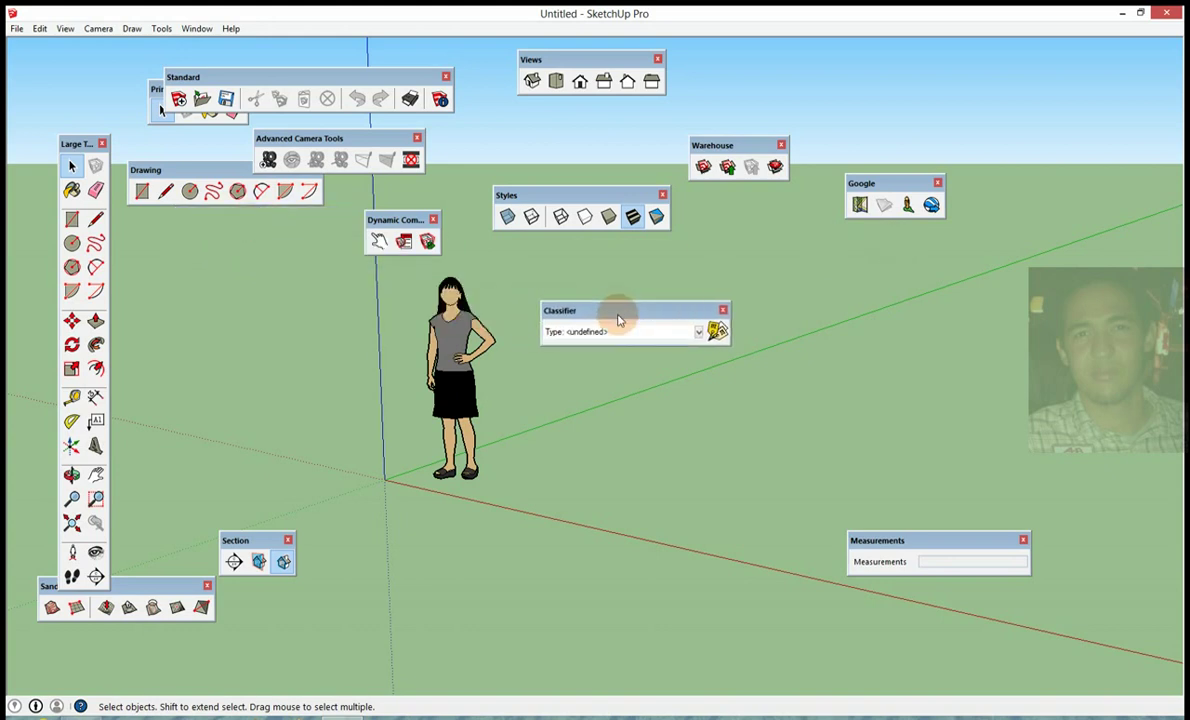
Close the Classifier, Drawing and Principal toolbars and raise the Standard toolbar
left_click(724, 311)
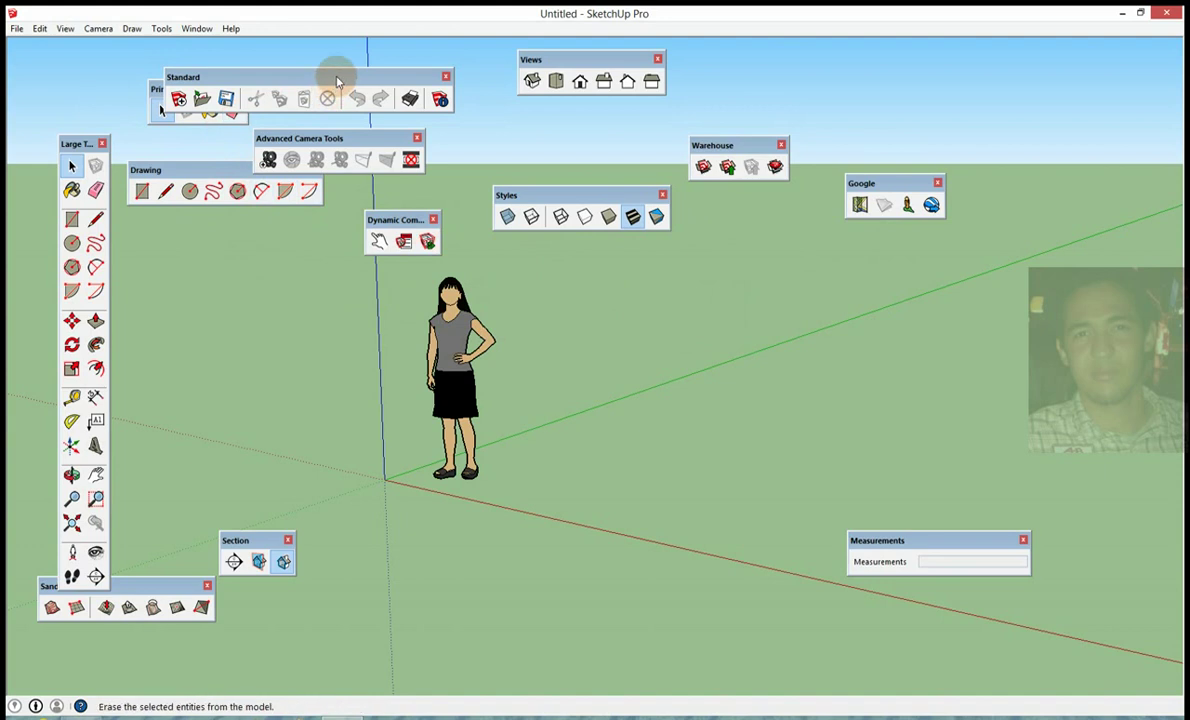
left_click_drag(337, 80, 399, 53)
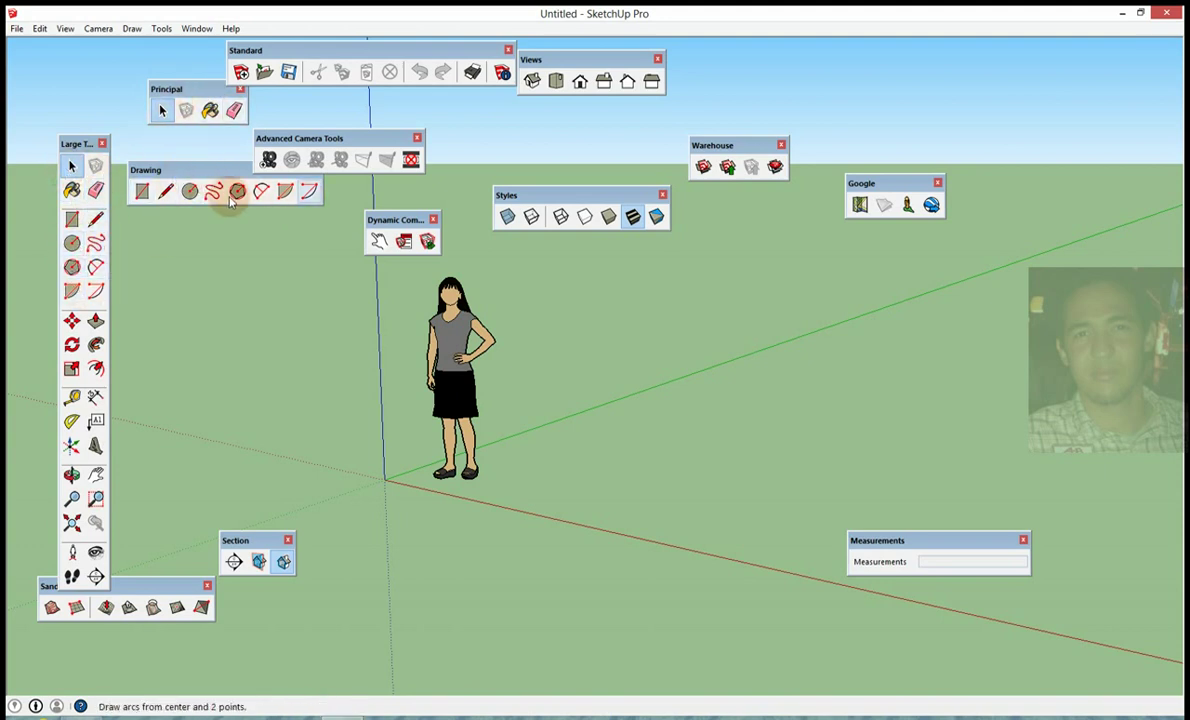
left_click_drag(218, 175, 206, 223)
left_click(305, 218)
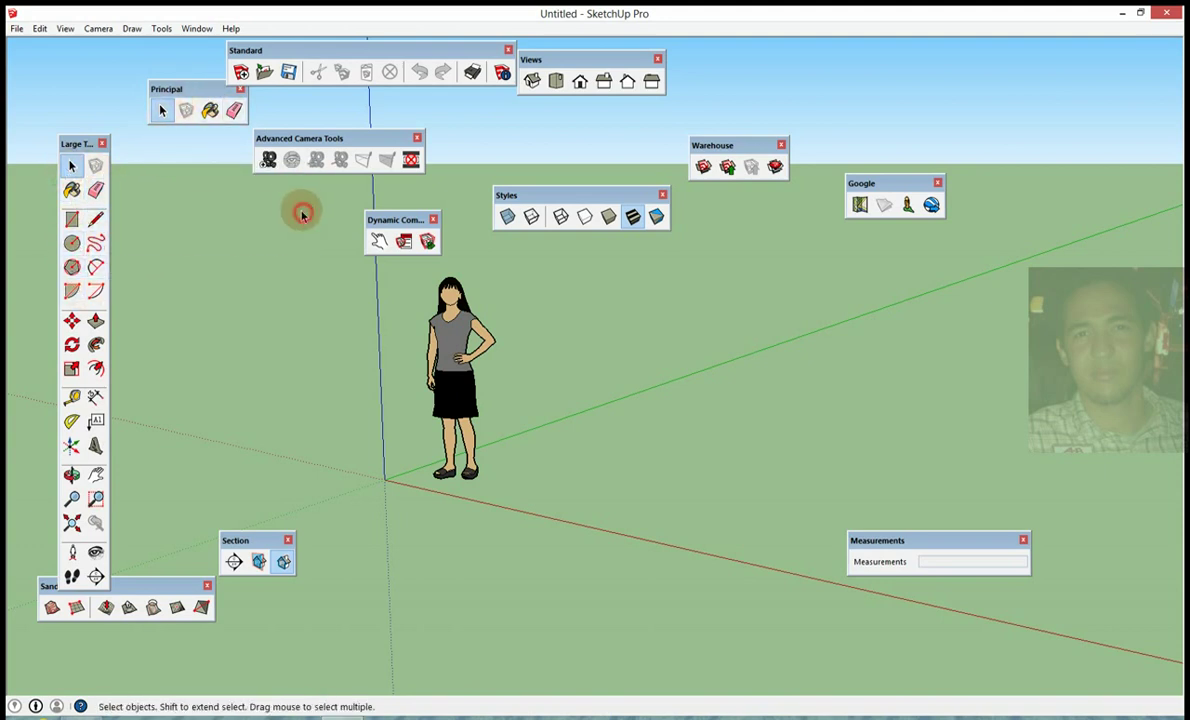
left_click(240, 89)
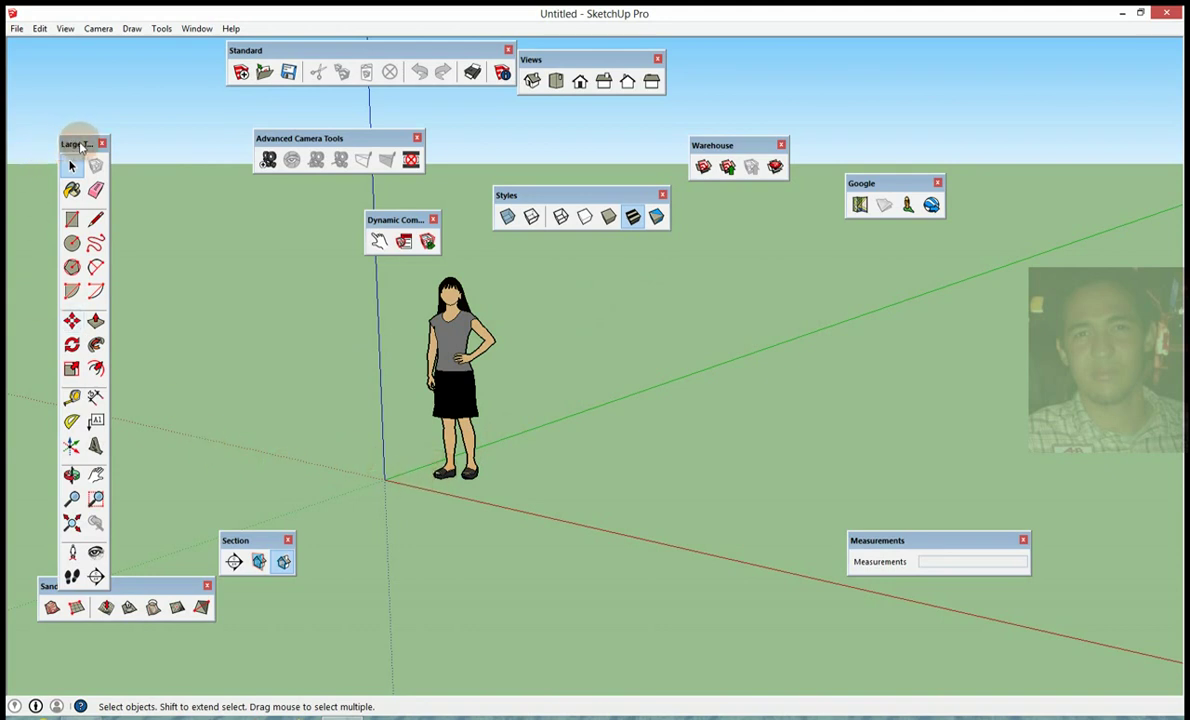
Dock the Large Tool Set on the left edge and the Standard toolbar along the top
mouse_move(78, 140)
left_mouse_down()
mouse_move(82, 112)
mouse_move(29, 95)
left_mouse_up()
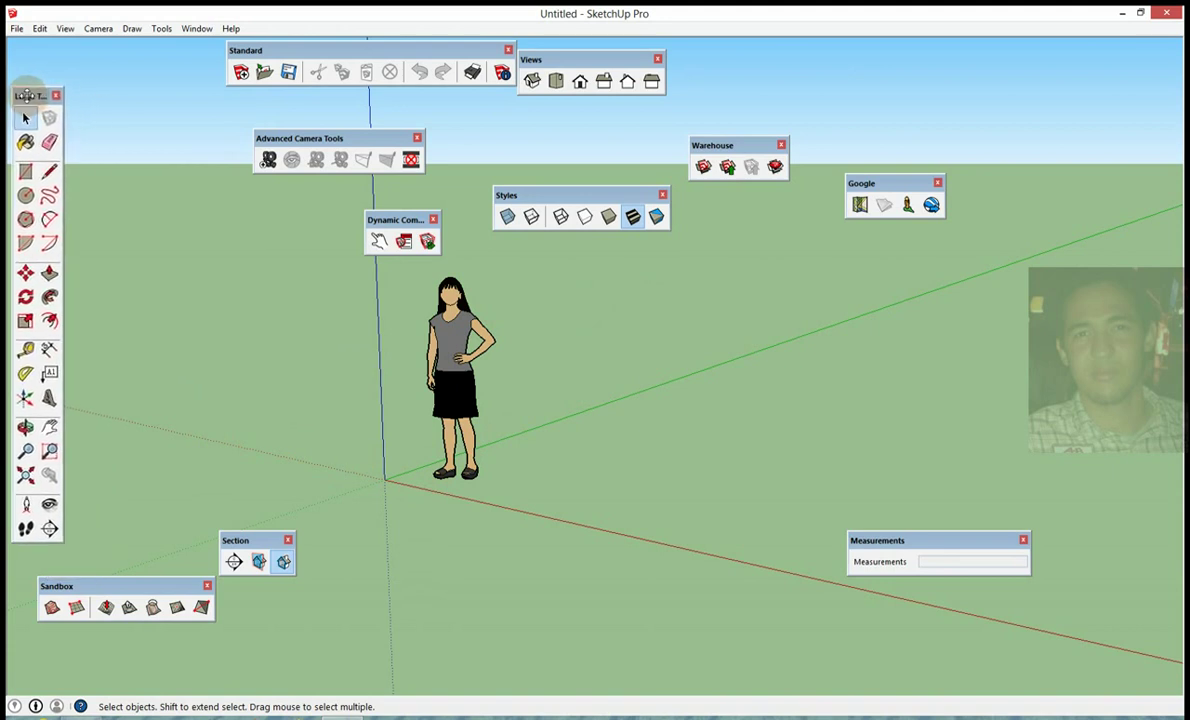
mouse_move(29, 95)
left_mouse_down()
mouse_move(6, 93)
mouse_move(8, 110)
left_mouse_up()
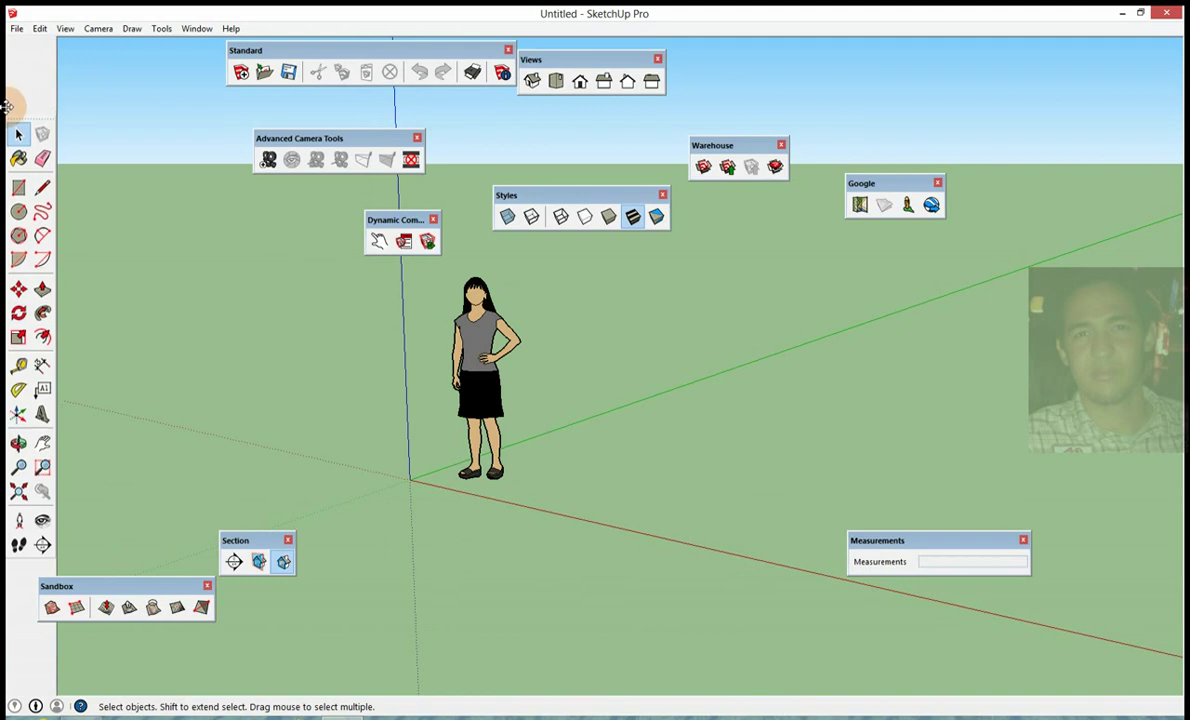
mouse_move(33, 121)
left_mouse_down()
mouse_move(24, 249)
mouse_move(24, 92)
mouse_move(20, 184)
left_mouse_up()
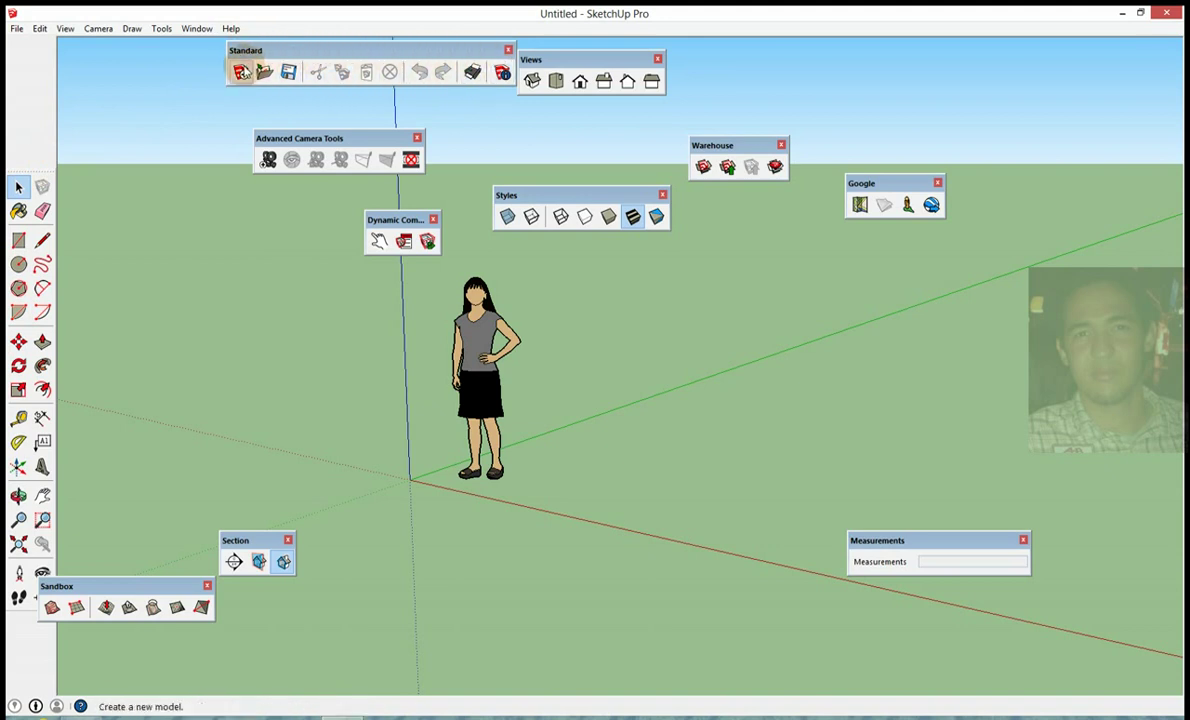
left_click_drag(292, 52, 143, 84)
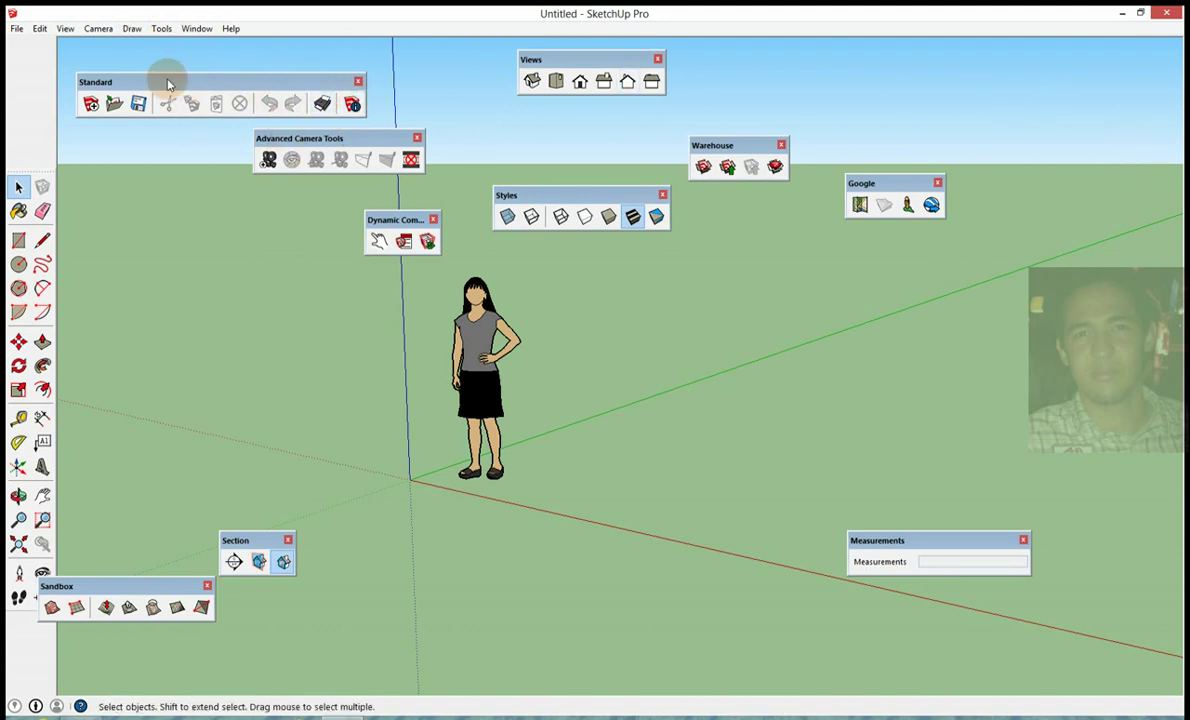
mouse_move(166, 81)
left_mouse_down()
mouse_move(88, 27)
mouse_move(64, 30)
mouse_move(140, 90)
mouse_move(98, 22)
mouse_move(74, 32)
left_mouse_up()
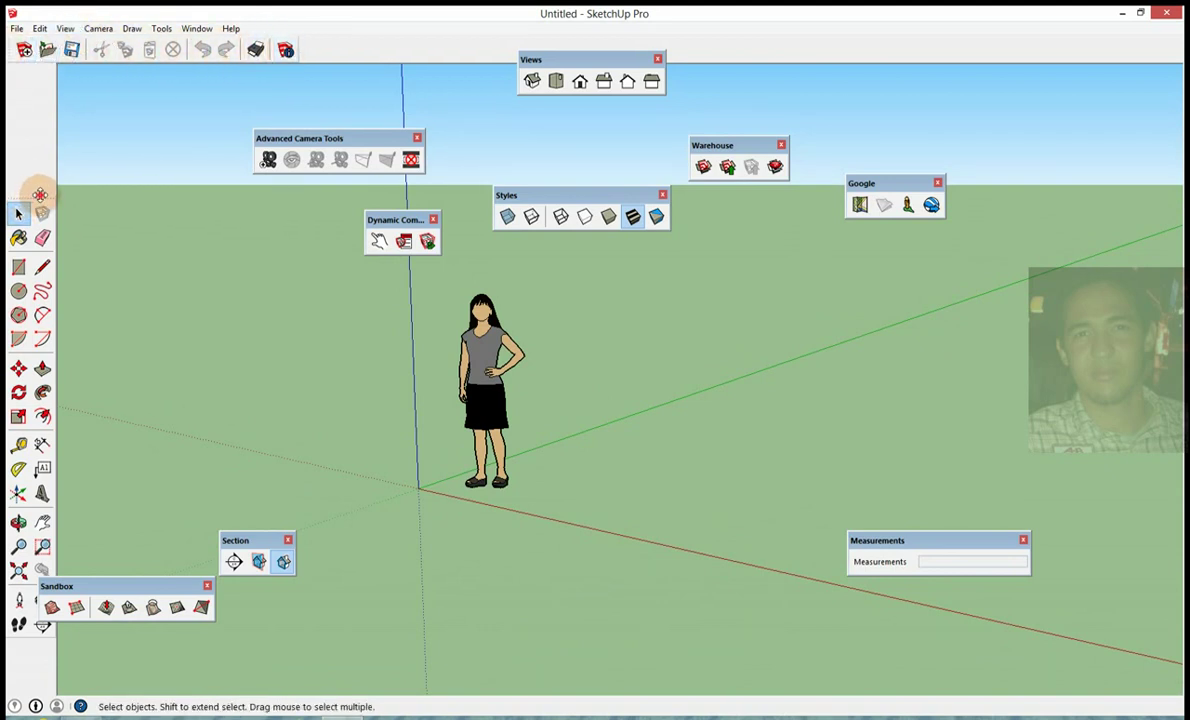
left_click_drag(40, 195, 44, 55)
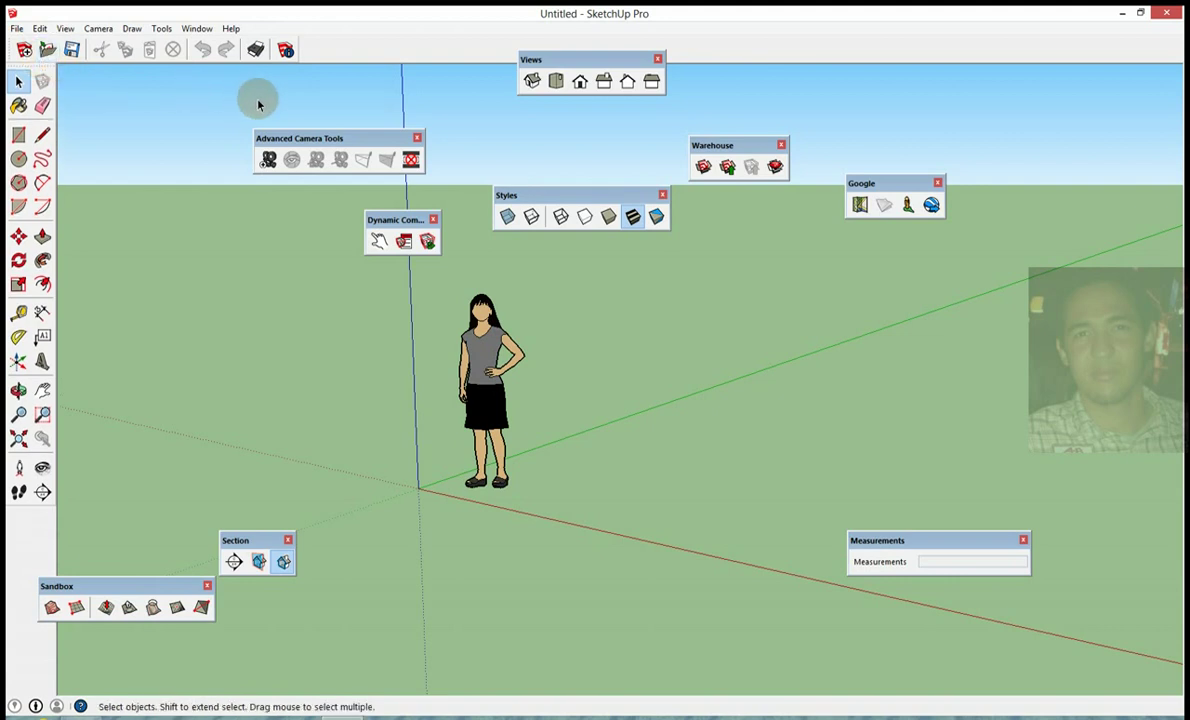
Dock Advanced Camera Tools, Views and Styles along the top and Sandbox at the bottom
left_click_drag(295, 137, 302, 40)
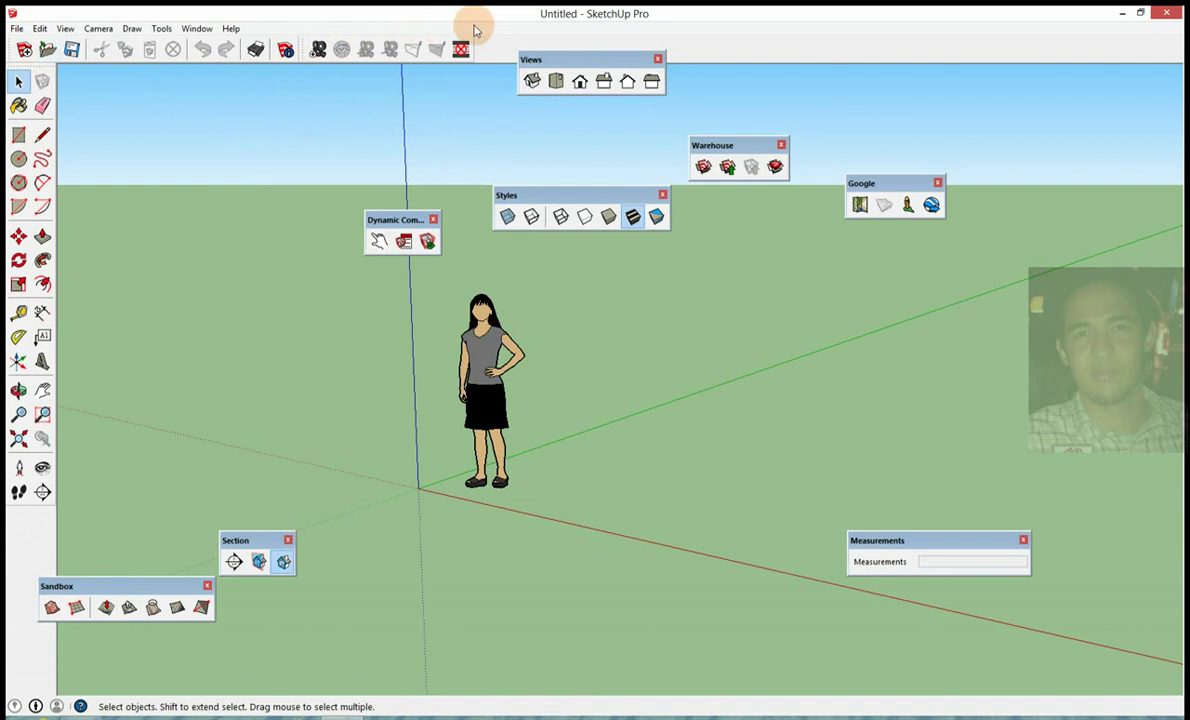
left_click_drag(556, 62, 505, 47)
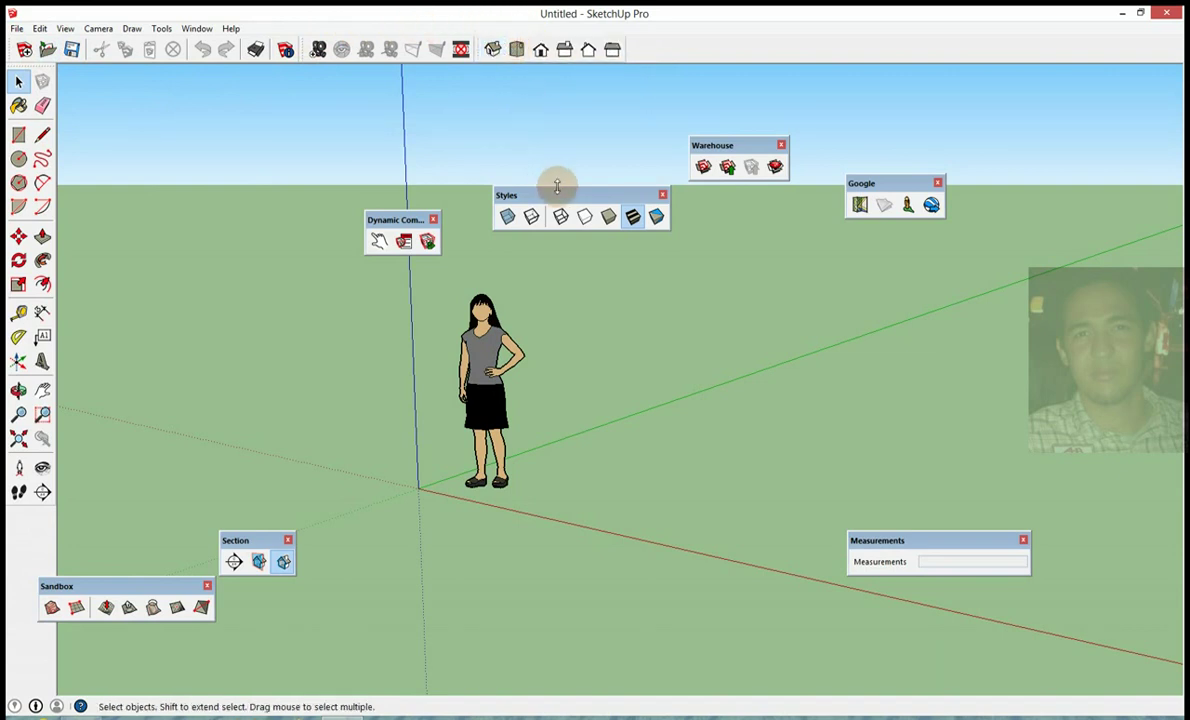
left_click_drag(558, 190, 636, 40)
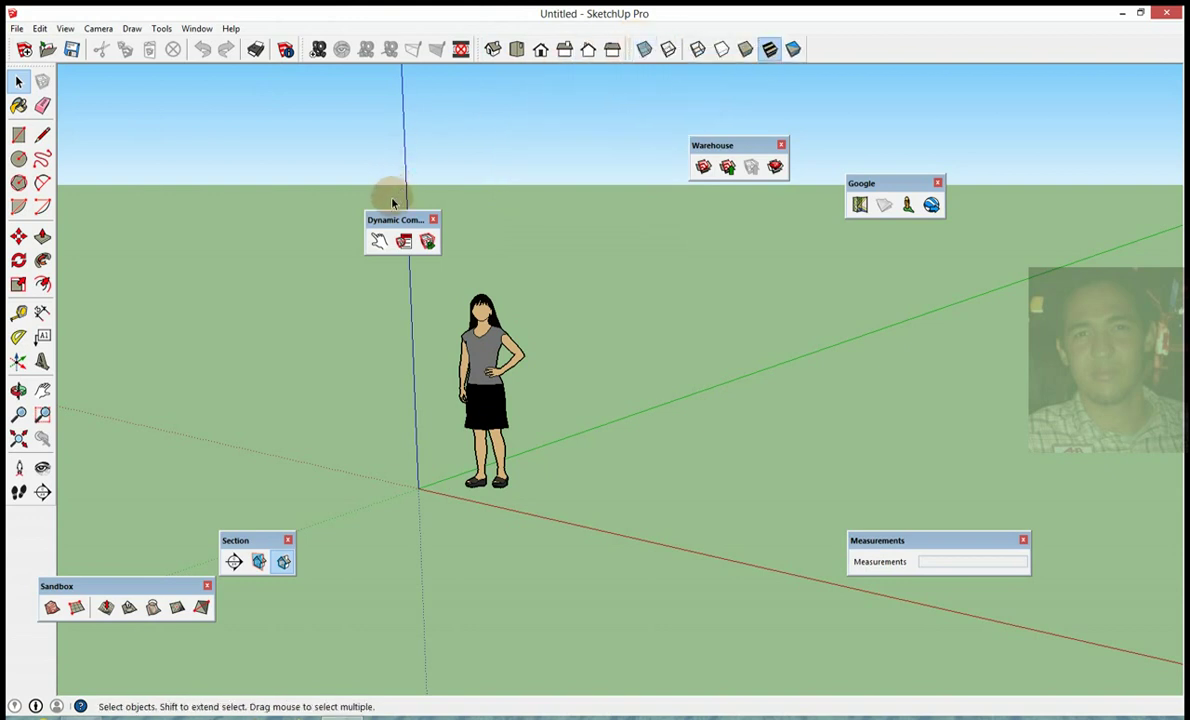
mouse_move(130, 581)
left_mouse_down()
mouse_move(92, 672)
mouse_move(55, 692)
left_mouse_up()
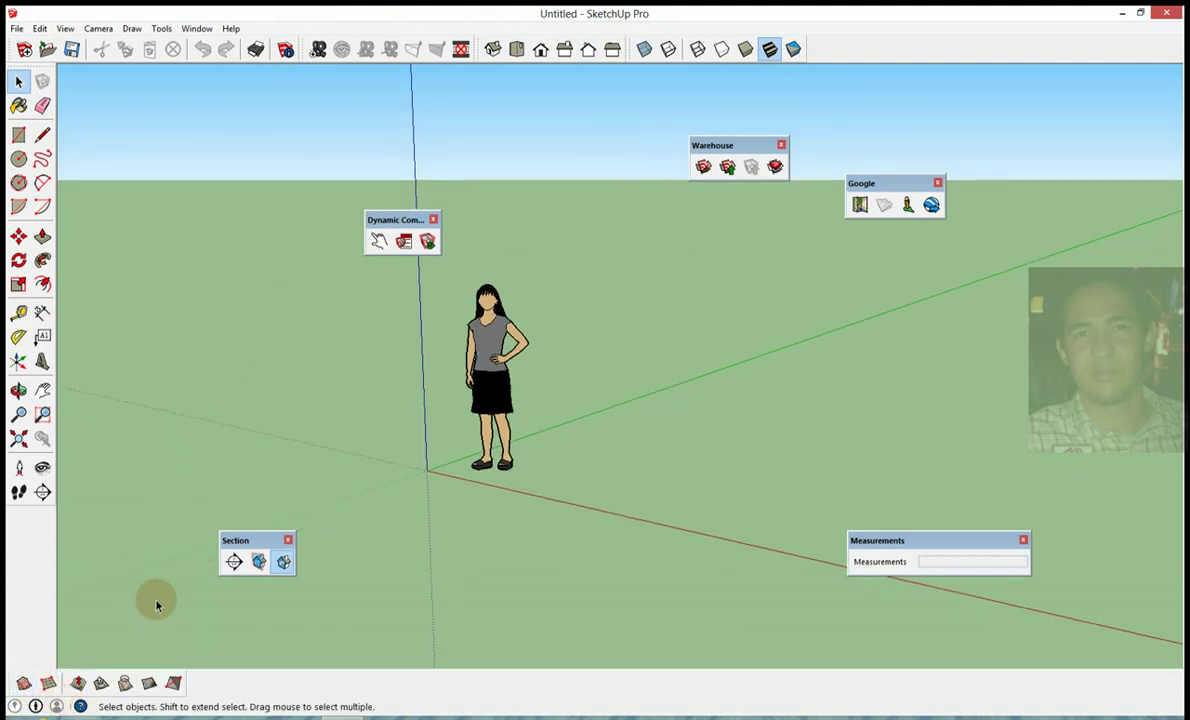
Dock the Section toolbar at the bottom and close the floating Measurements toolbar
mouse_move(237, 540)
left_mouse_down()
mouse_move(234, 672)
mouse_move(205, 686)
left_mouse_up()
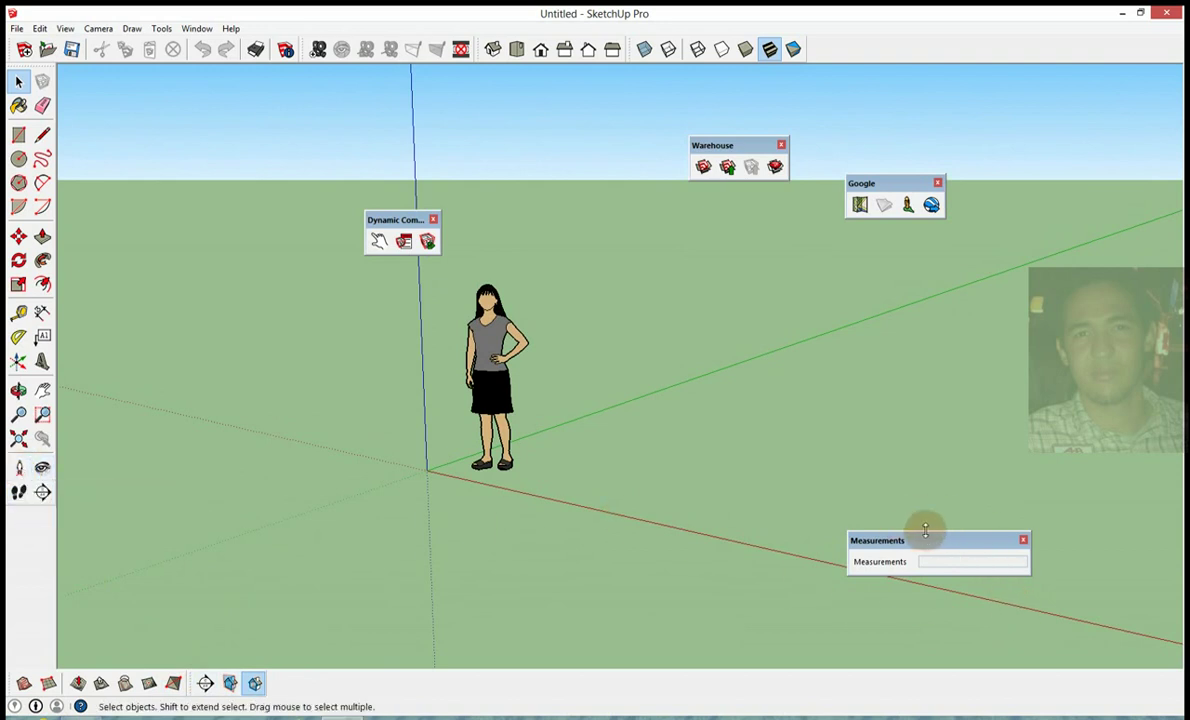
mouse_move(925, 530)
left_mouse_down()
mouse_move(1062, 678)
mouse_move(1058, 691)
mouse_move(858, 708)
mouse_move(908, 545)
left_mouse_up()
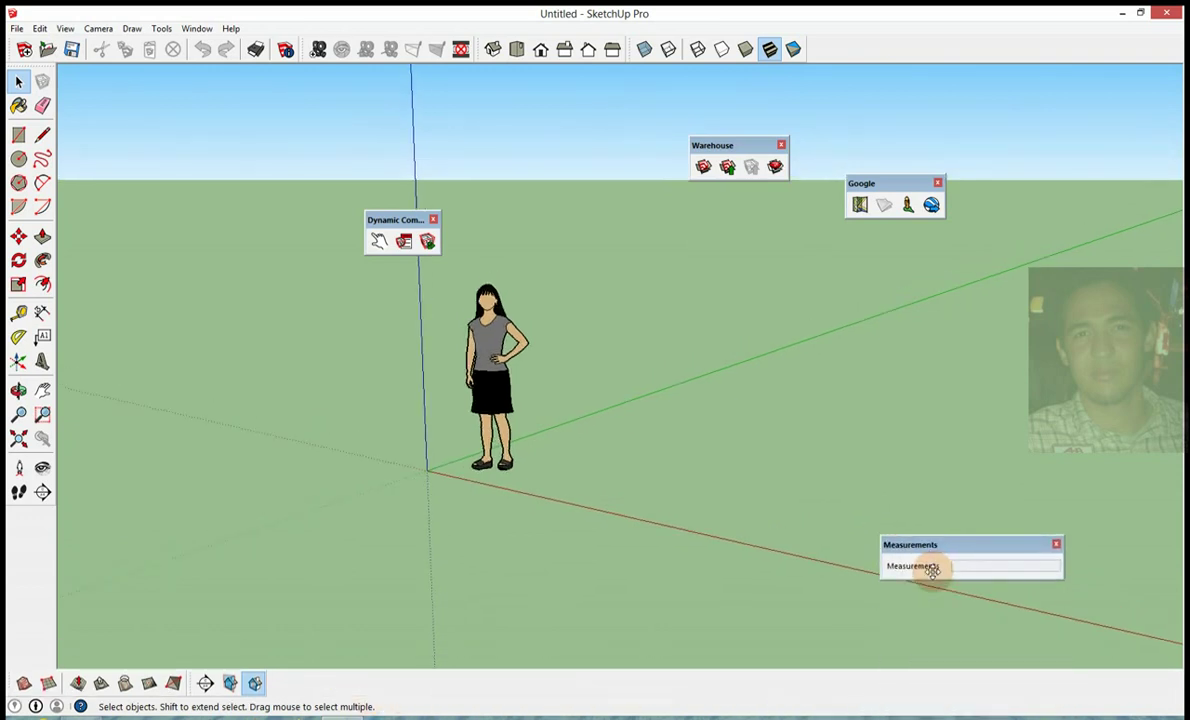
left_click(1057, 545)
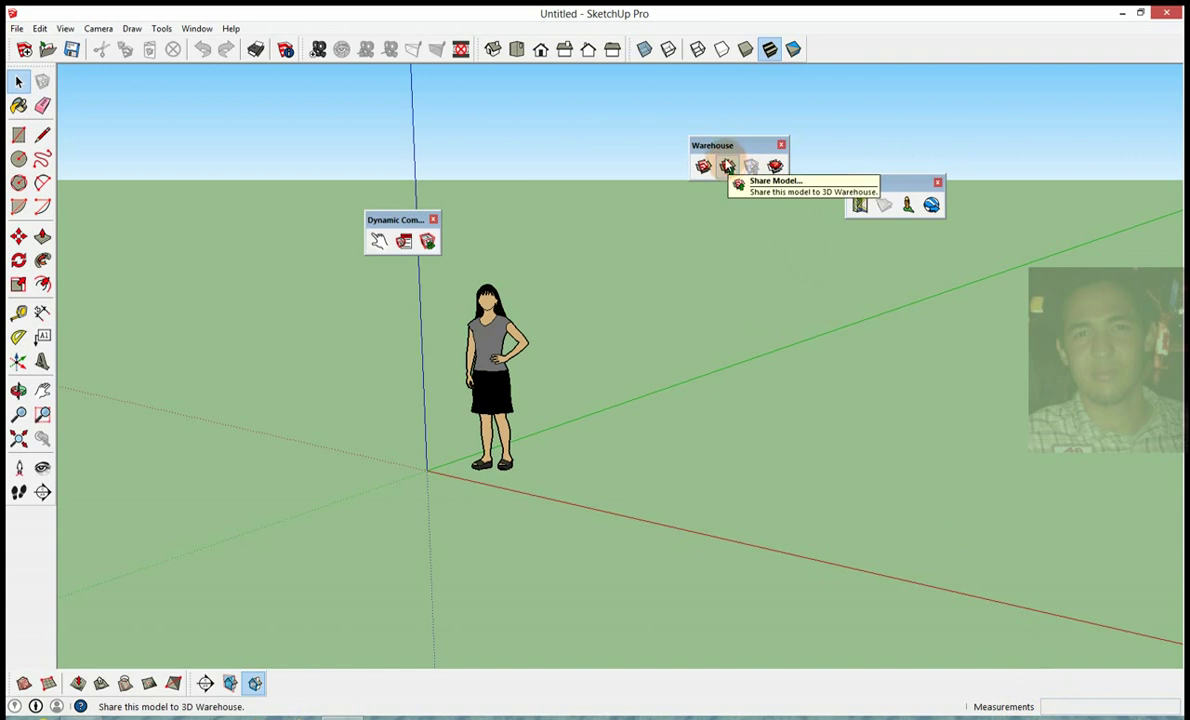
Re-enable Measurements, dock it in the status bar, and move Dynamic Components beside Warehouse
right_click(727, 165)
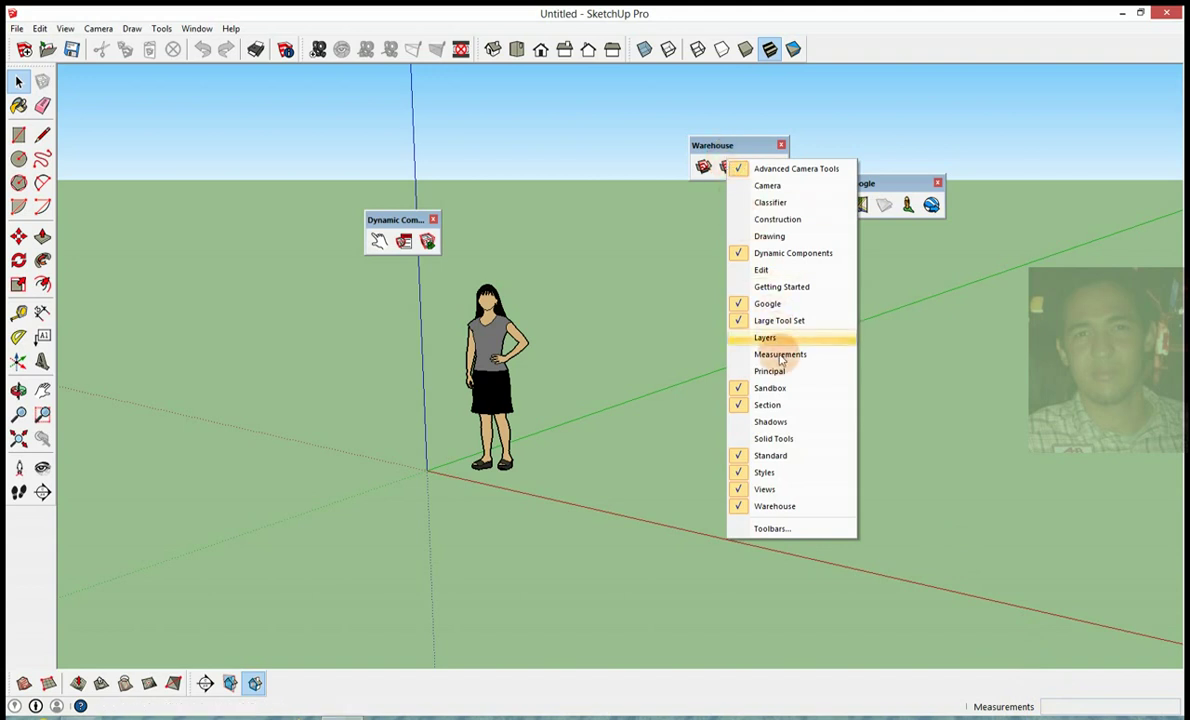
left_click(781, 355)
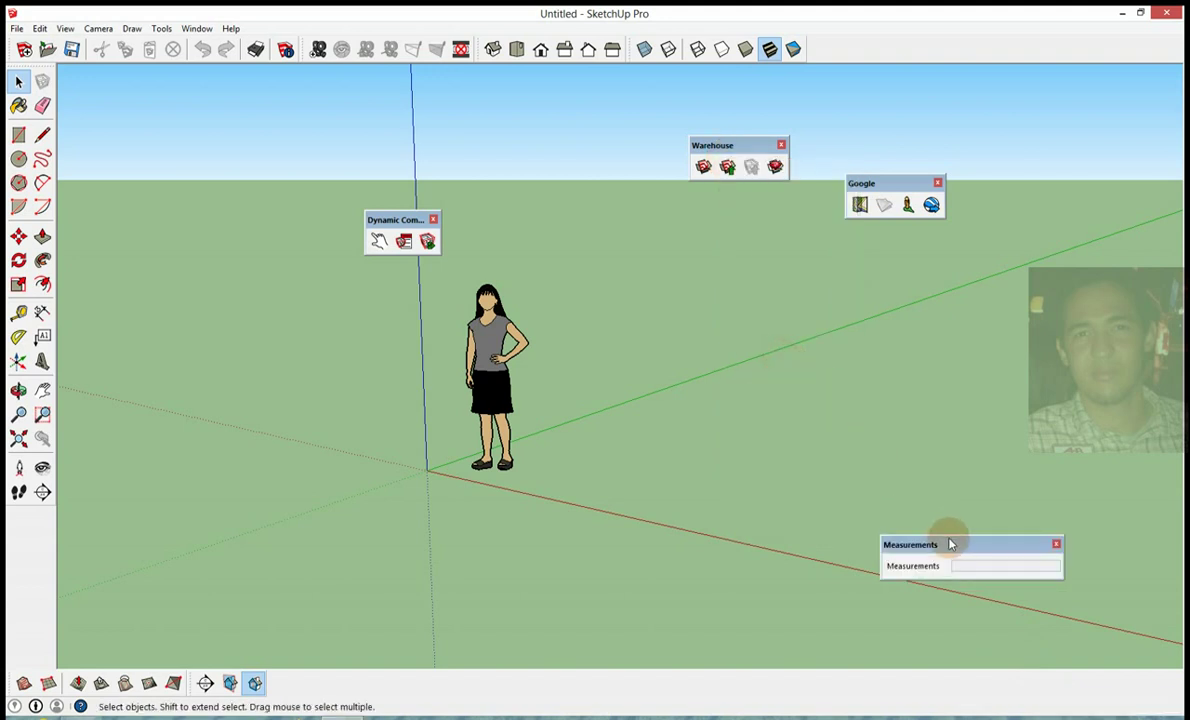
mouse_move(951, 544)
left_mouse_down()
mouse_move(1082, 682)
mouse_move(1110, 685)
left_mouse_up()
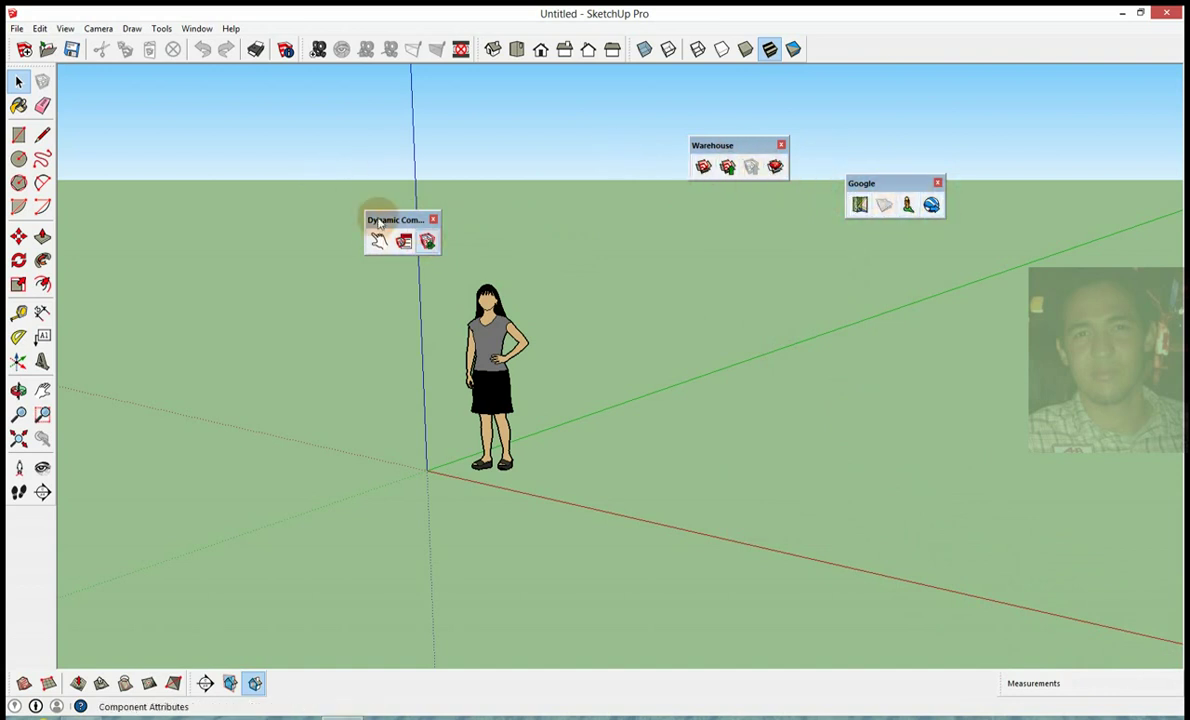
left_click_drag(389, 217, 614, 144)
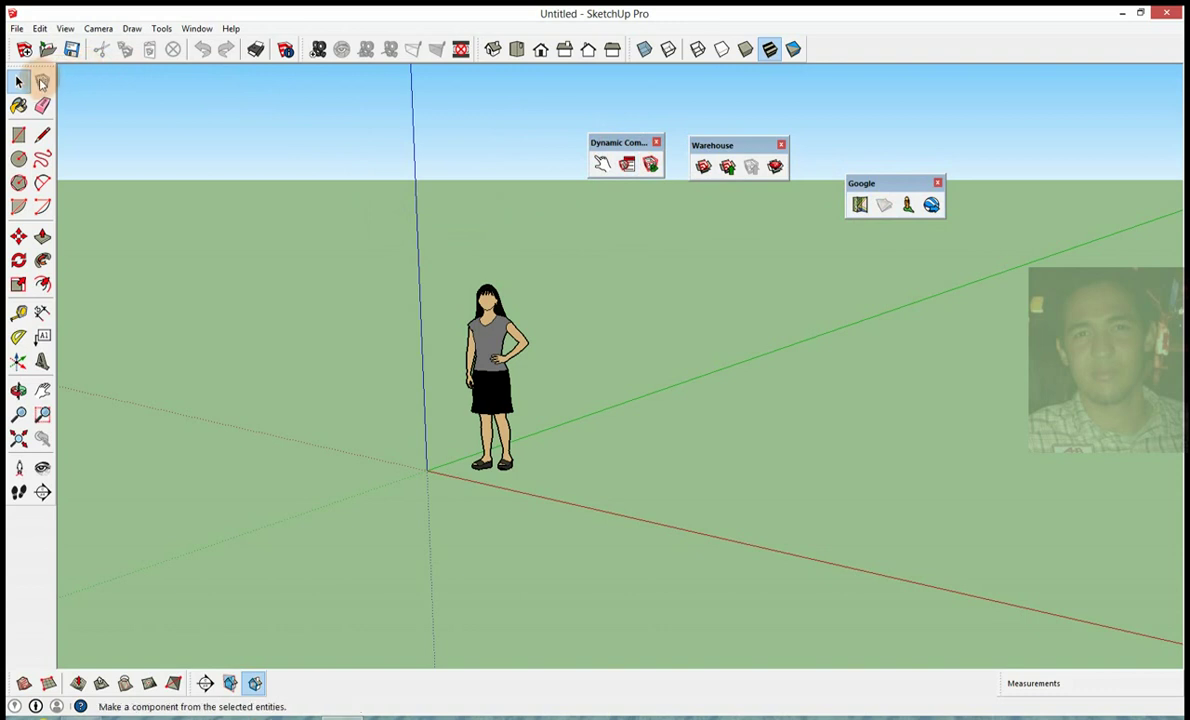
Close the floating Dynamic Components, Google and Warehouse toolbars
left_click_drag(594, 136, 539, 100)
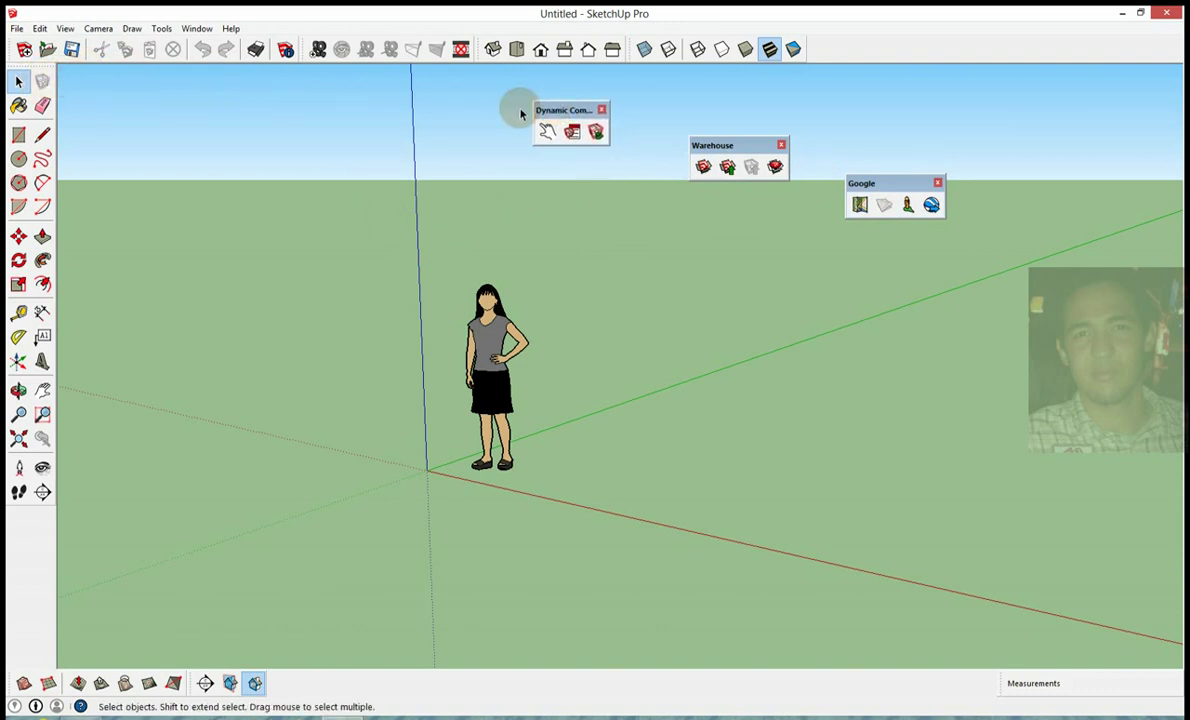
left_click(603, 111)
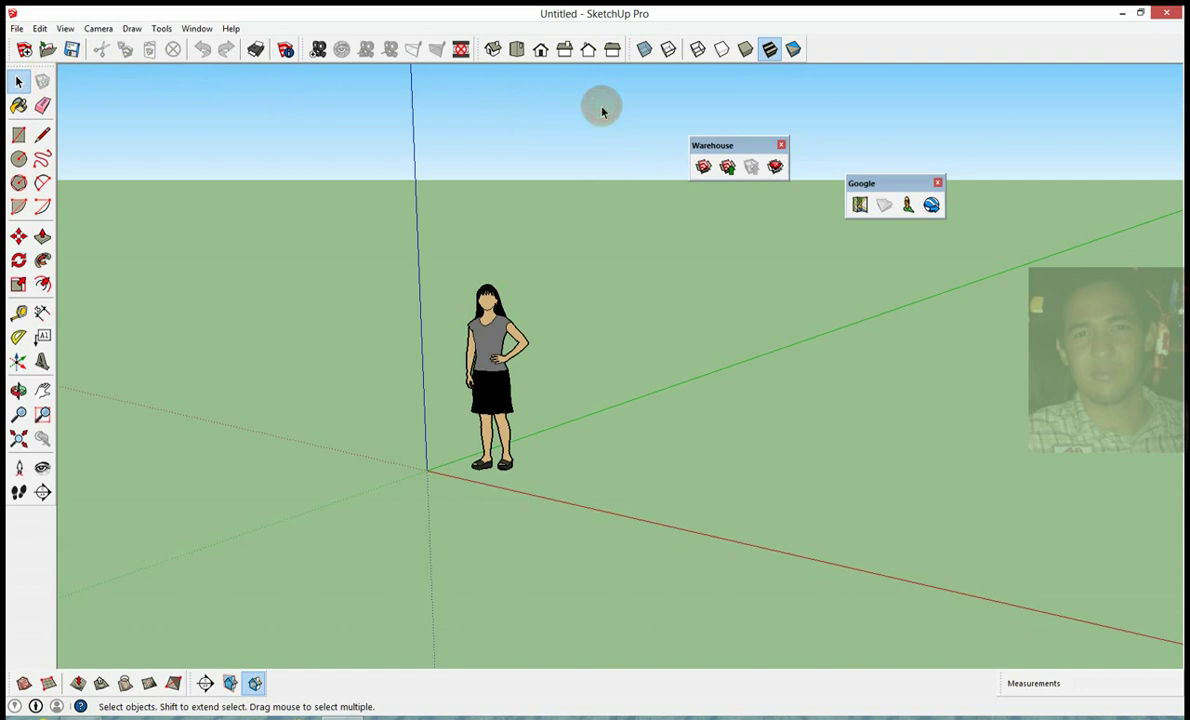
left_click_drag(737, 146, 696, 119)
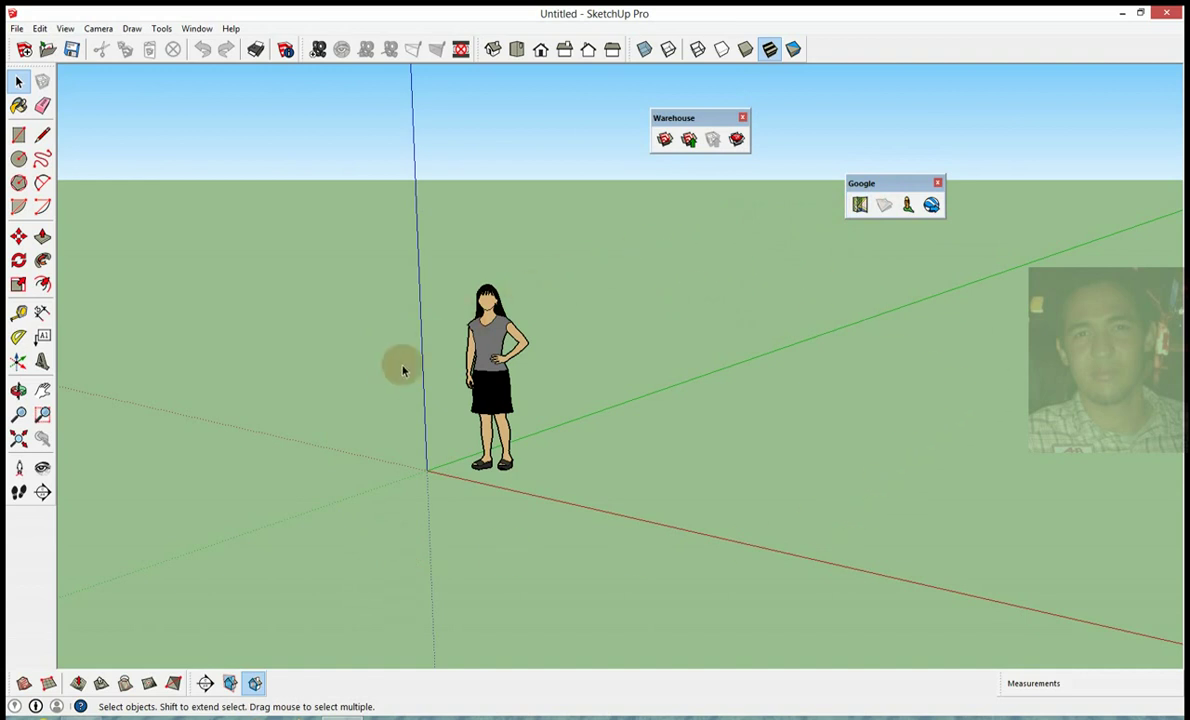
left_click(938, 184)
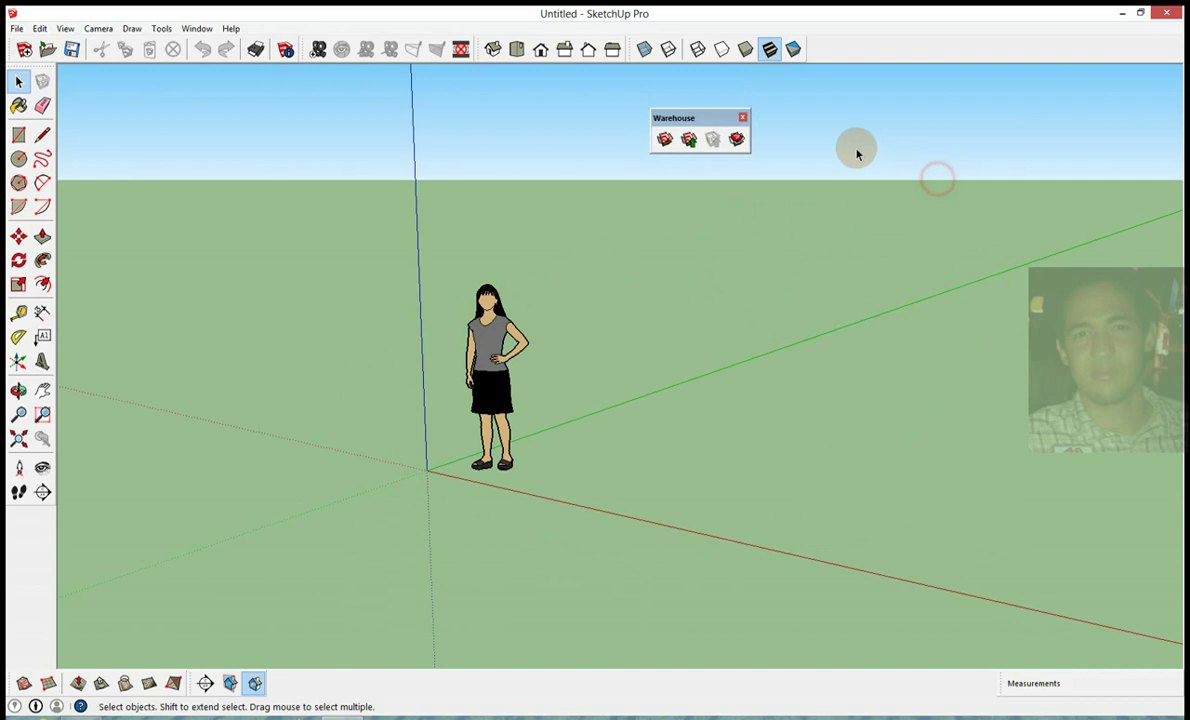
left_click(743, 118)
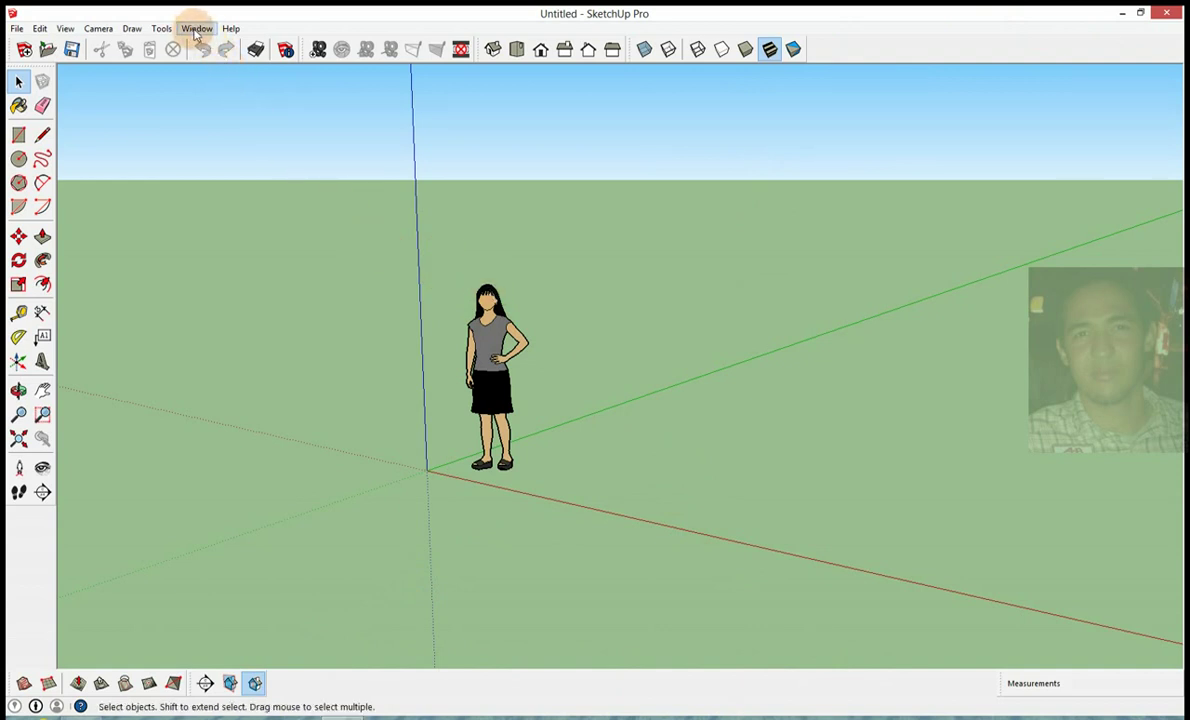
left_click(196, 30)
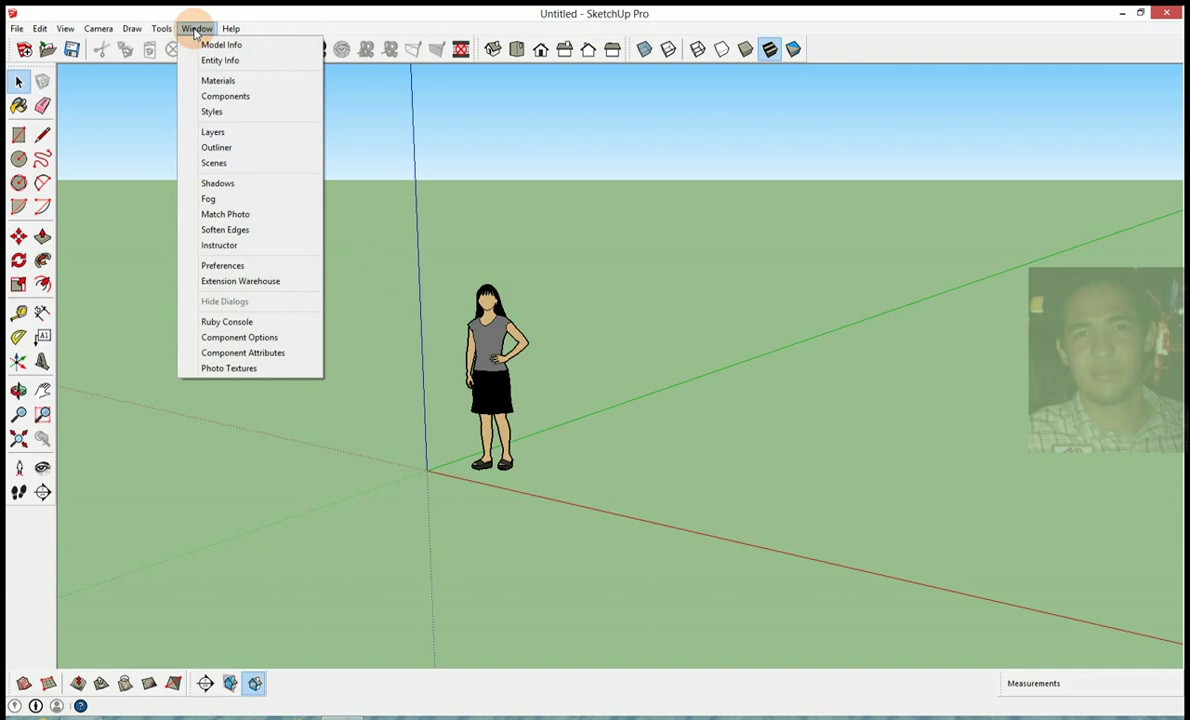
left_click(228, 266)
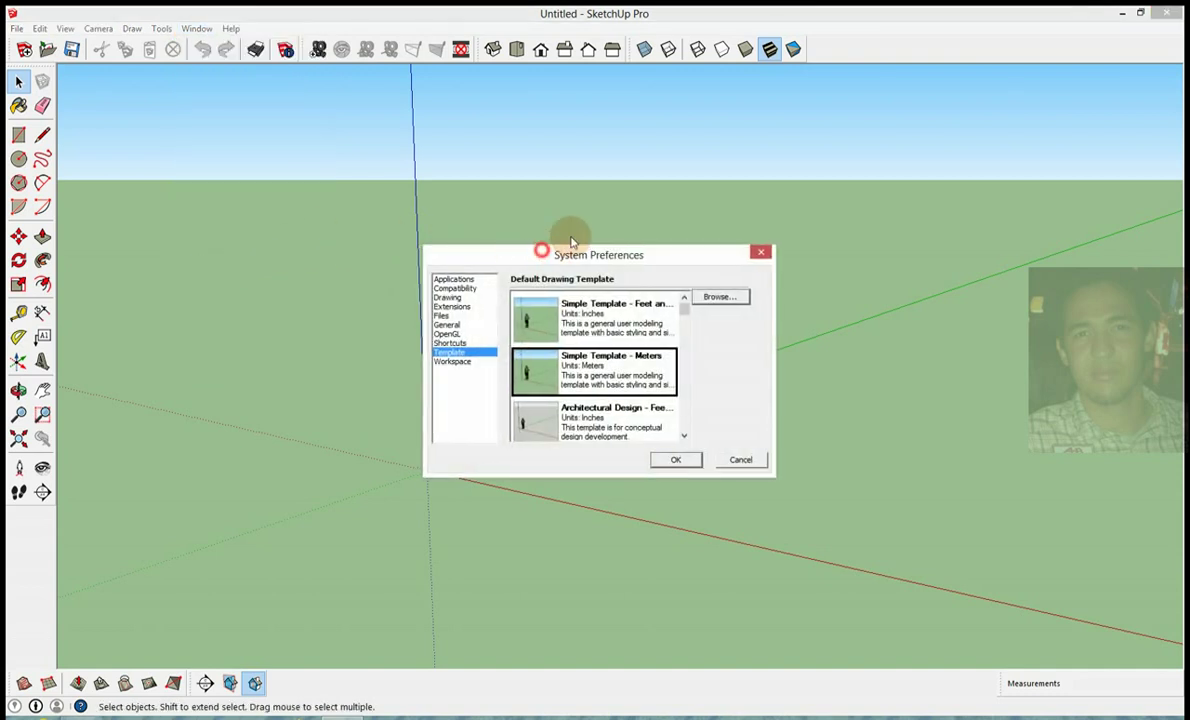
left_click_drag(571, 242, 698, 184)
left_click(597, 220)
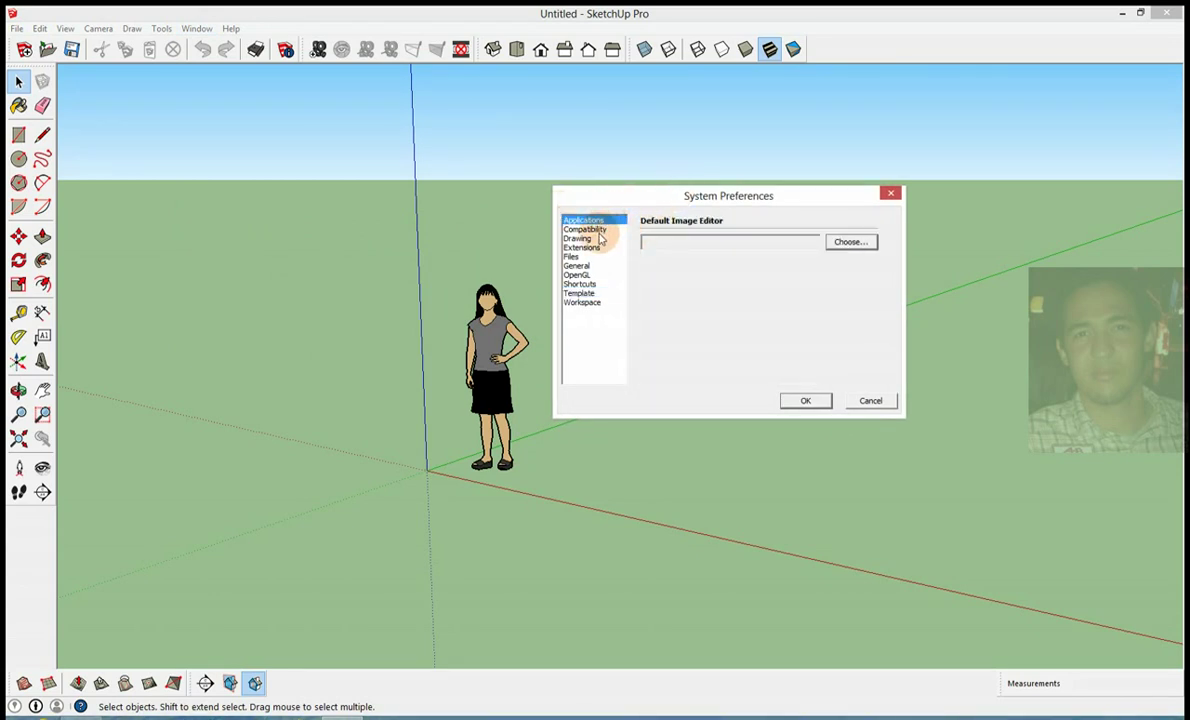
left_click(586, 229)
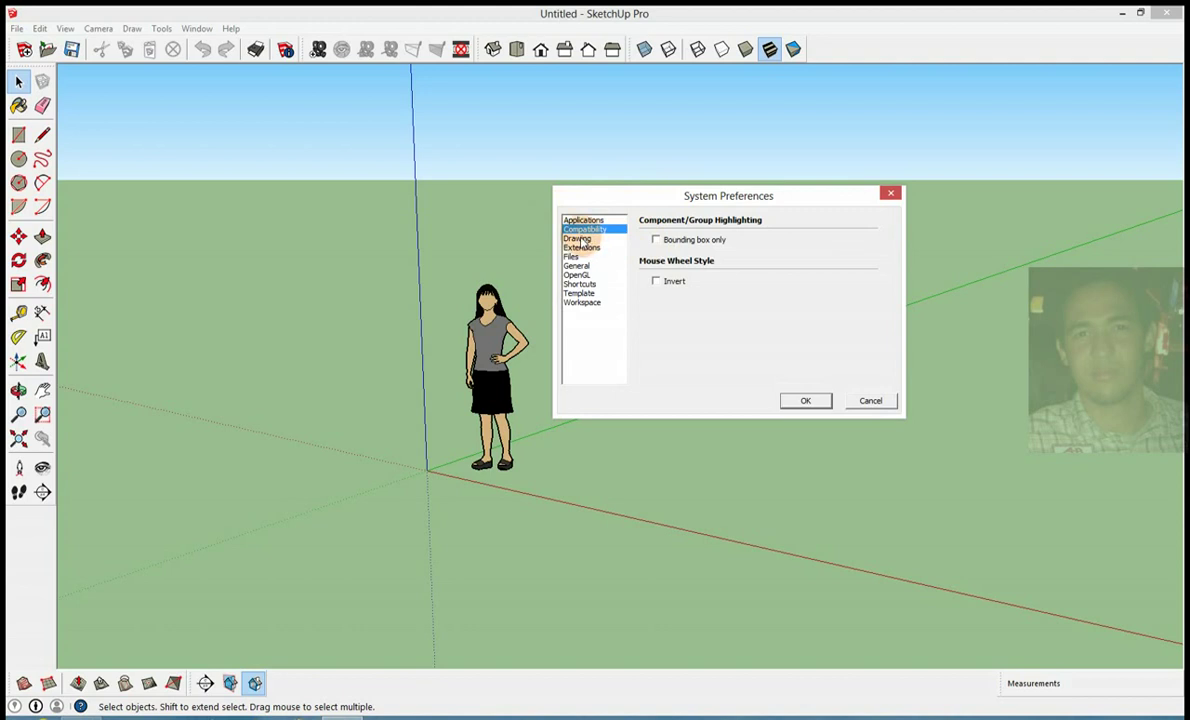
left_click(580, 240)
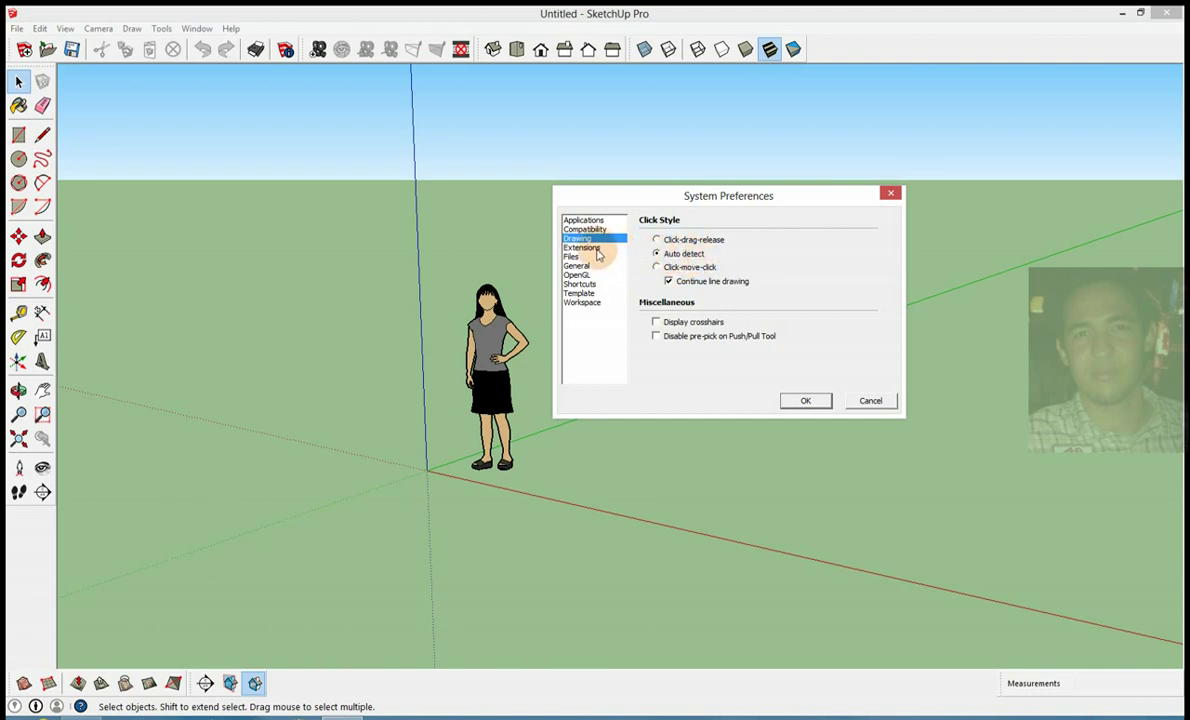
left_click(597, 249)
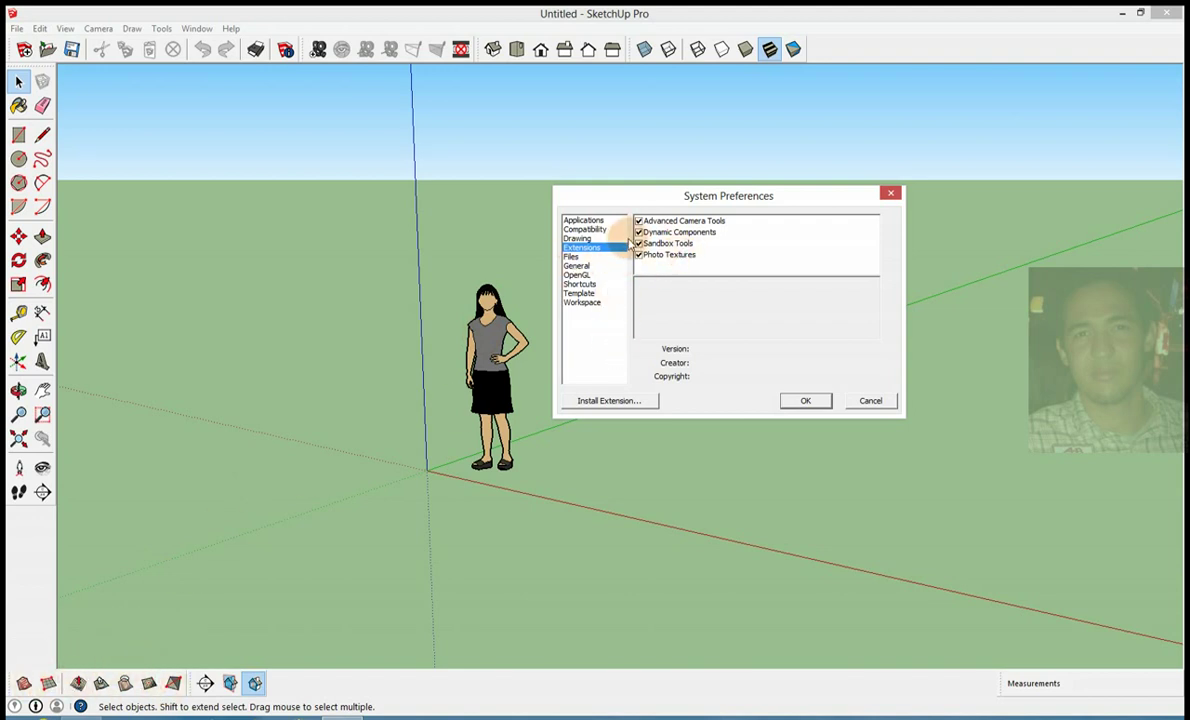
left_click(575, 259)
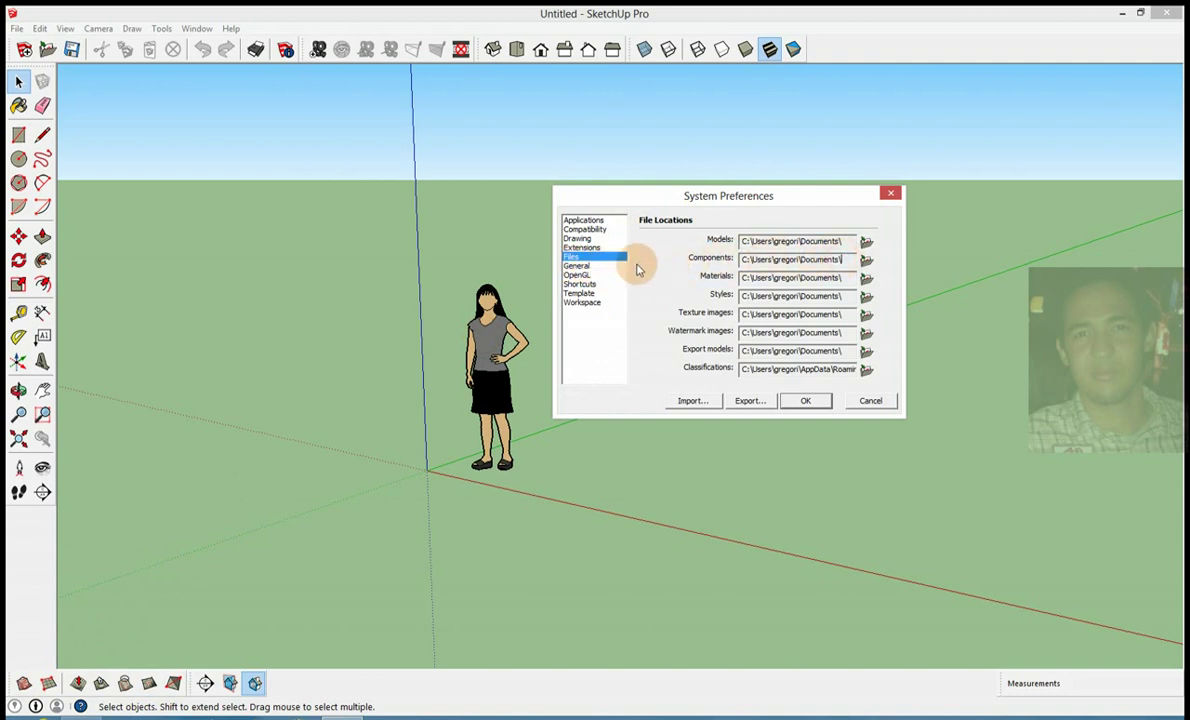
left_click(578, 267)
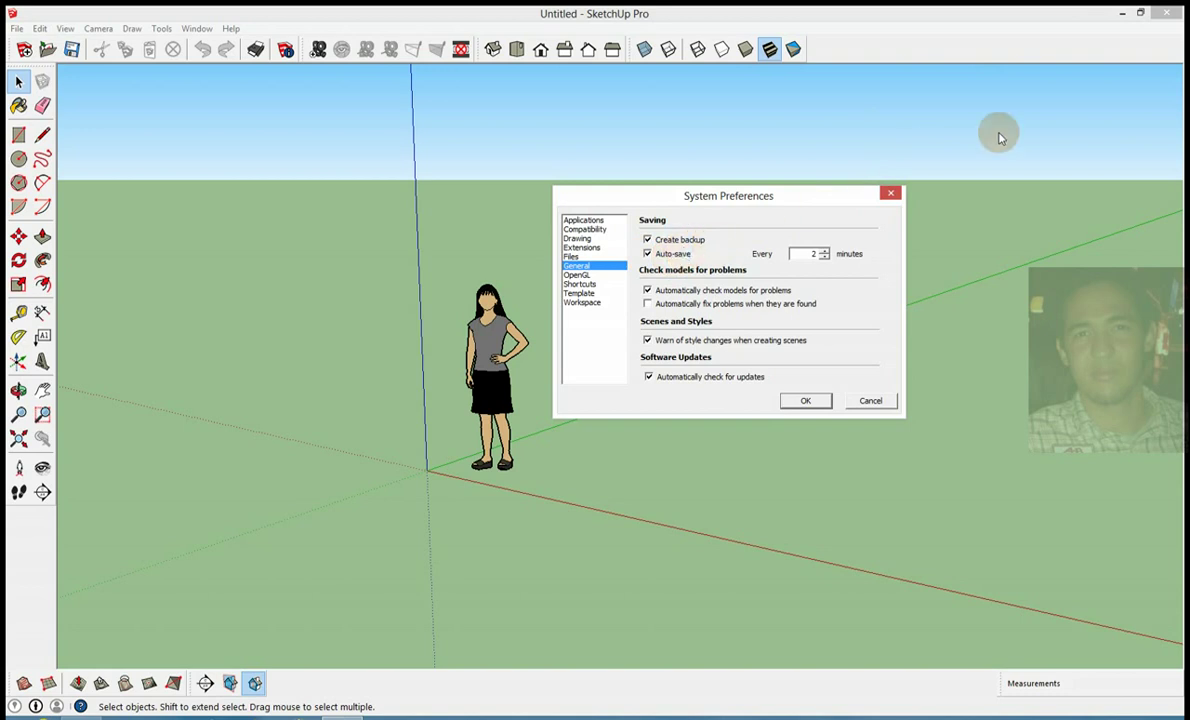
left_click(890, 192)
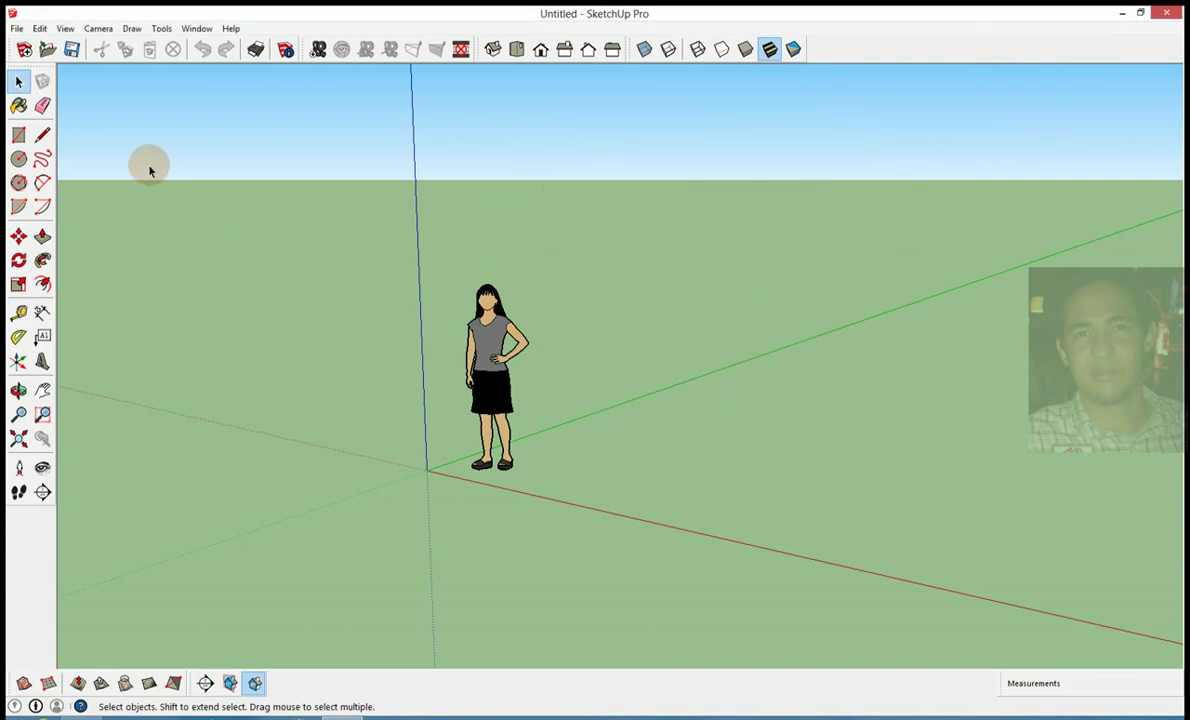
Minimize SketchUp and open the Properties of the Ojo de pescado file on the desktop
left_click(1121, 14)
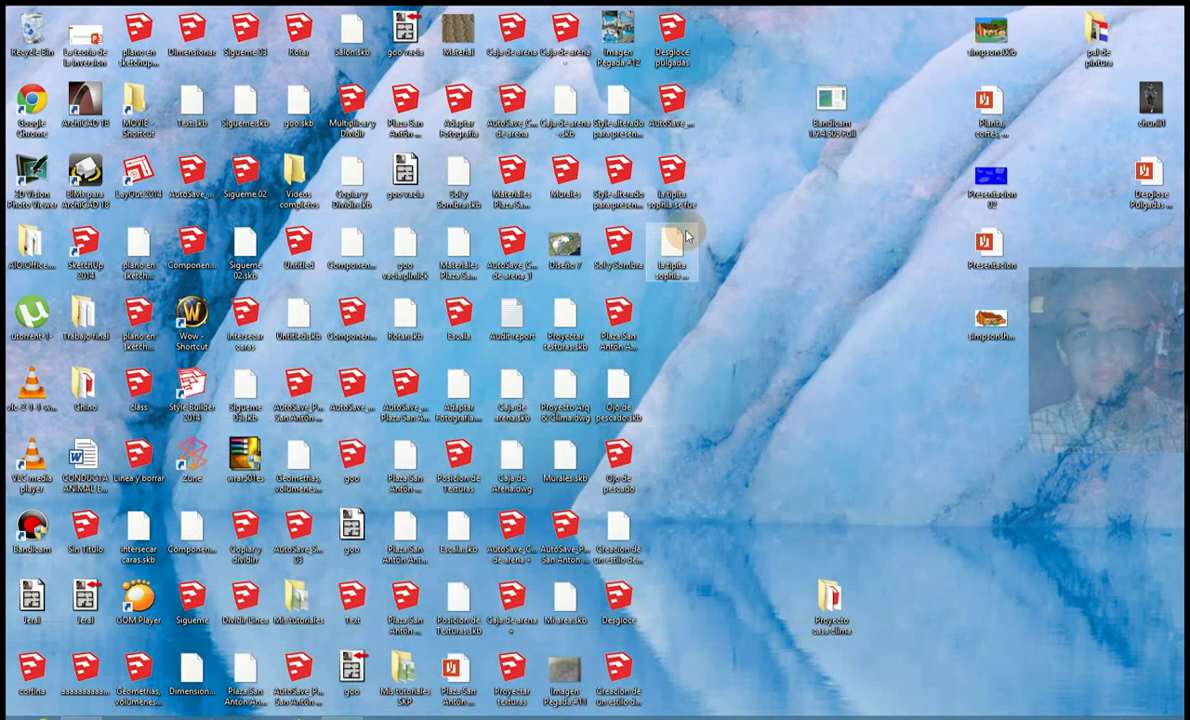
left_click(680, 185)
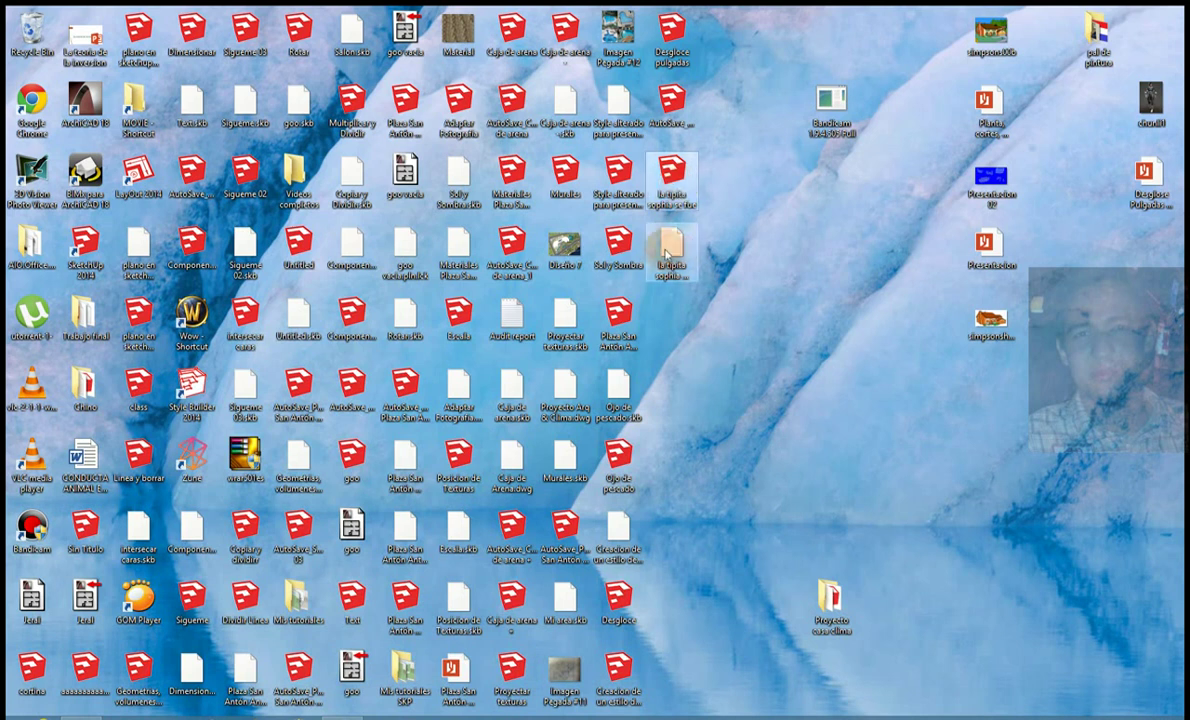
left_click_drag(676, 262, 618, 320)
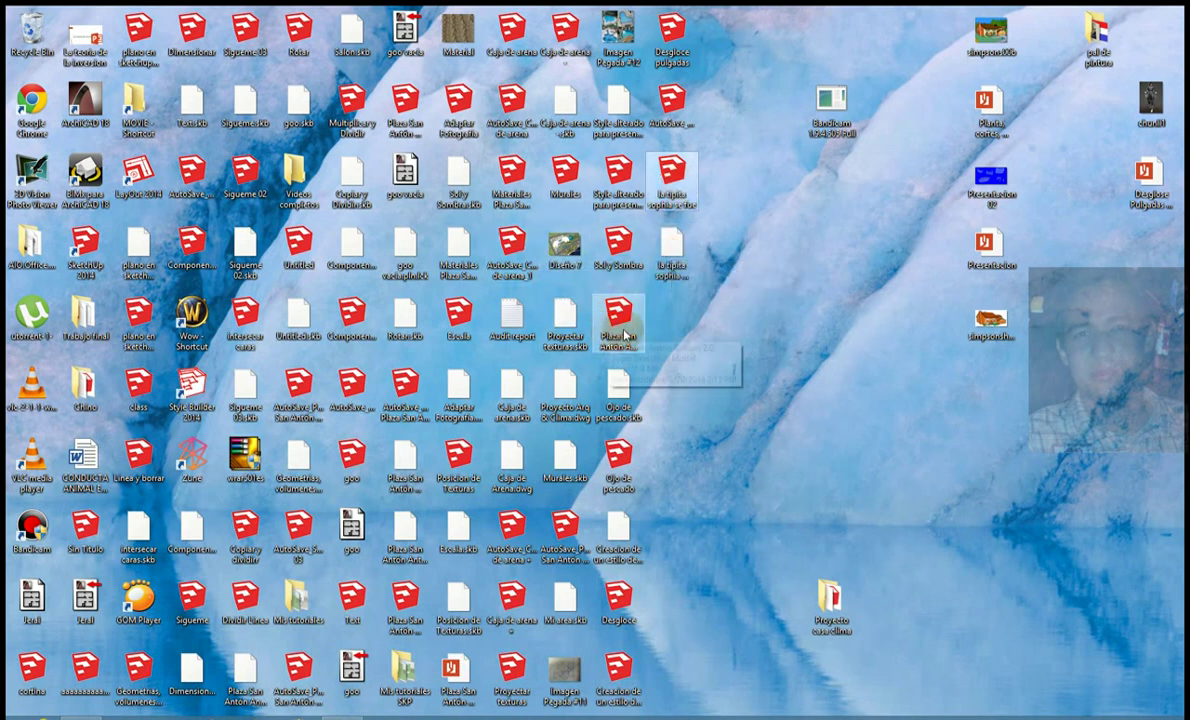
left_click_drag(614, 470, 620, 420)
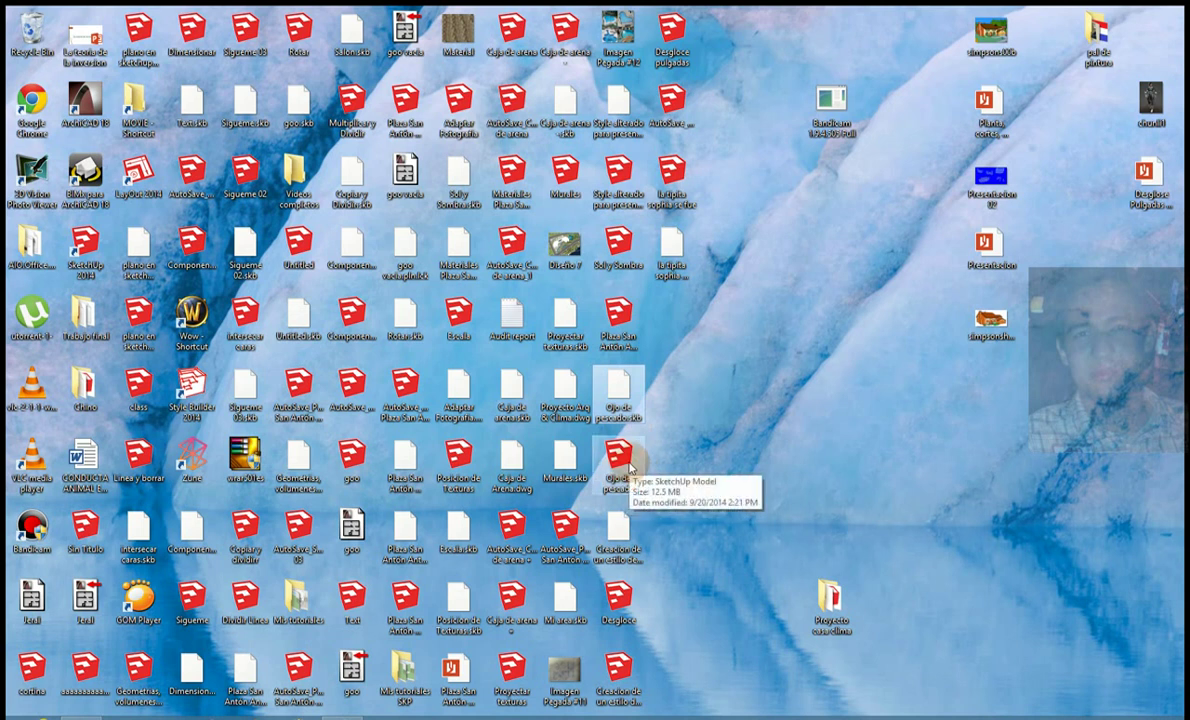
right_click(632, 468)
left_click(664, 452)
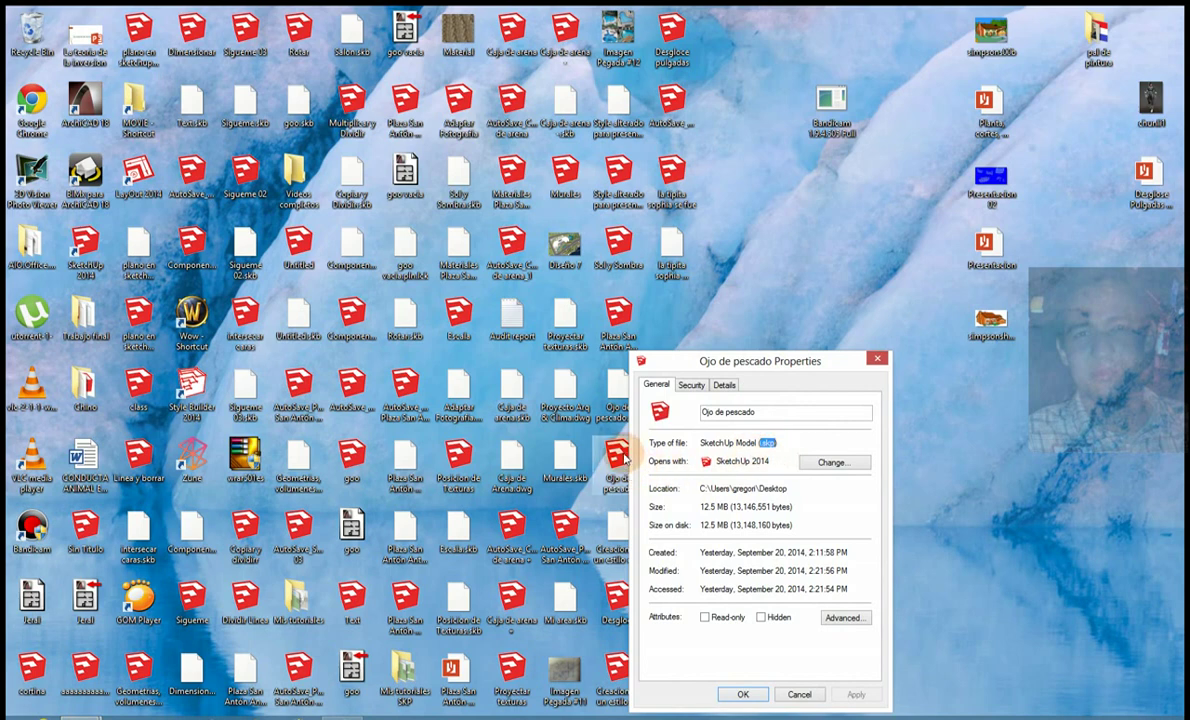
left_click_drag(822, 372, 899, 317)
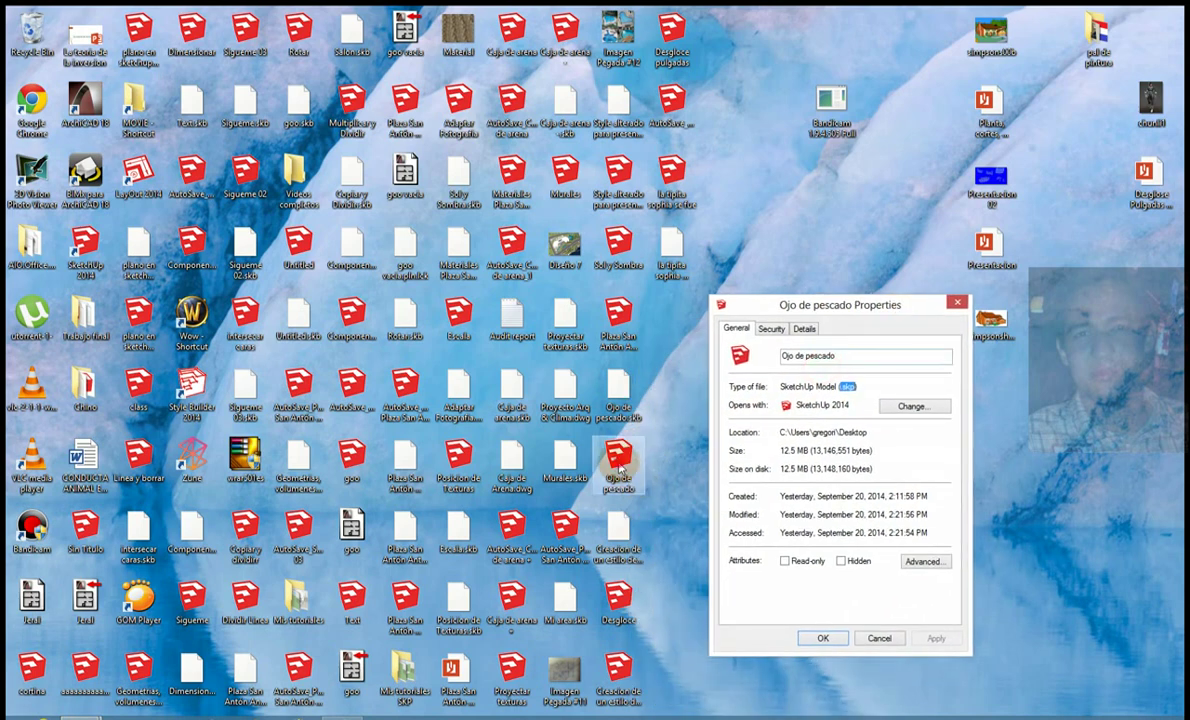
double_click(618, 460)
left_click(640, 428)
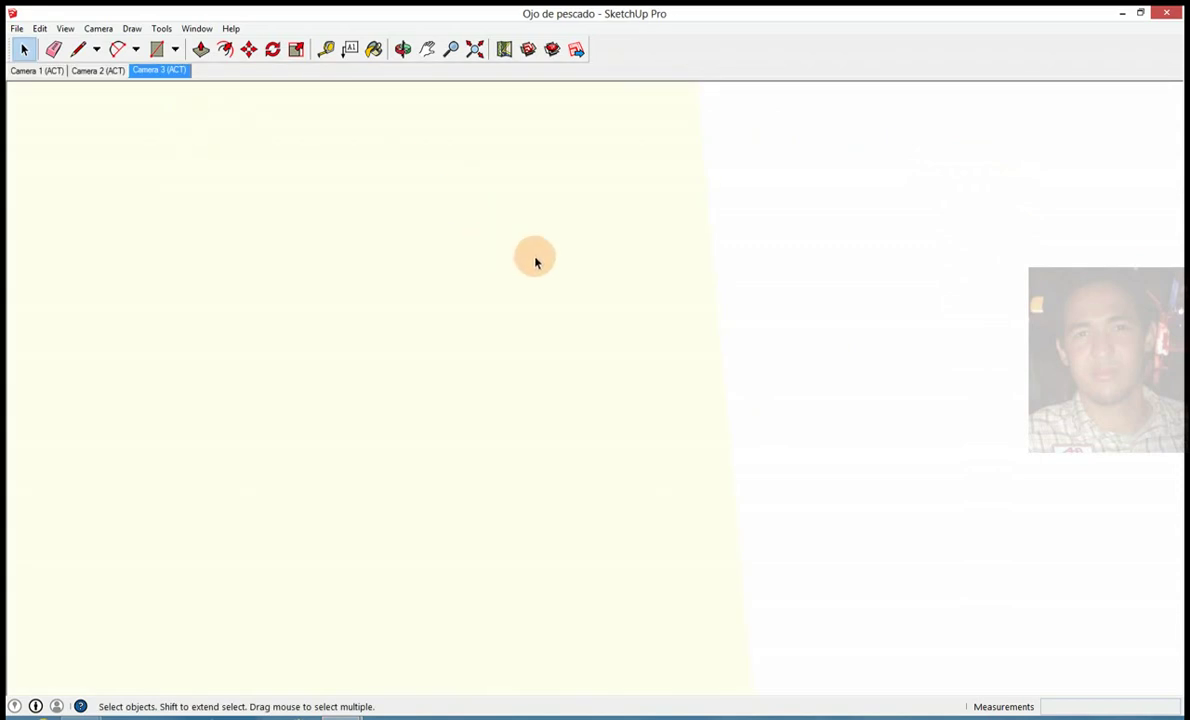
left_click(105, 72)
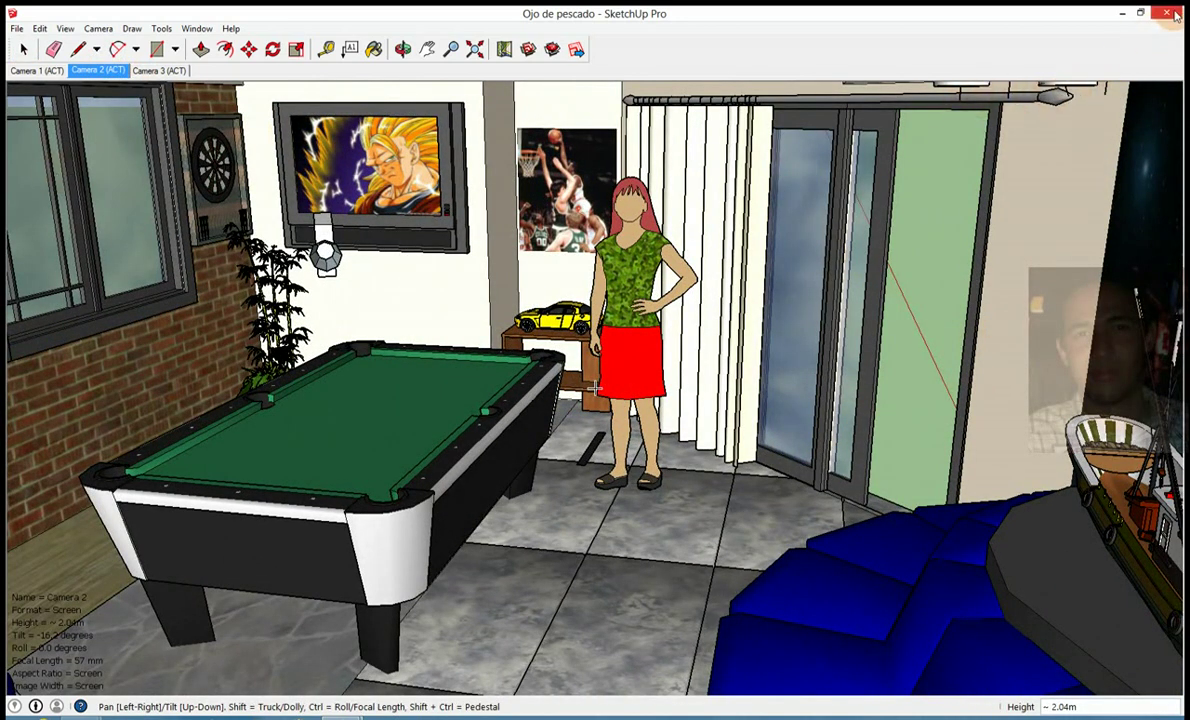
left_click(1168, 12)
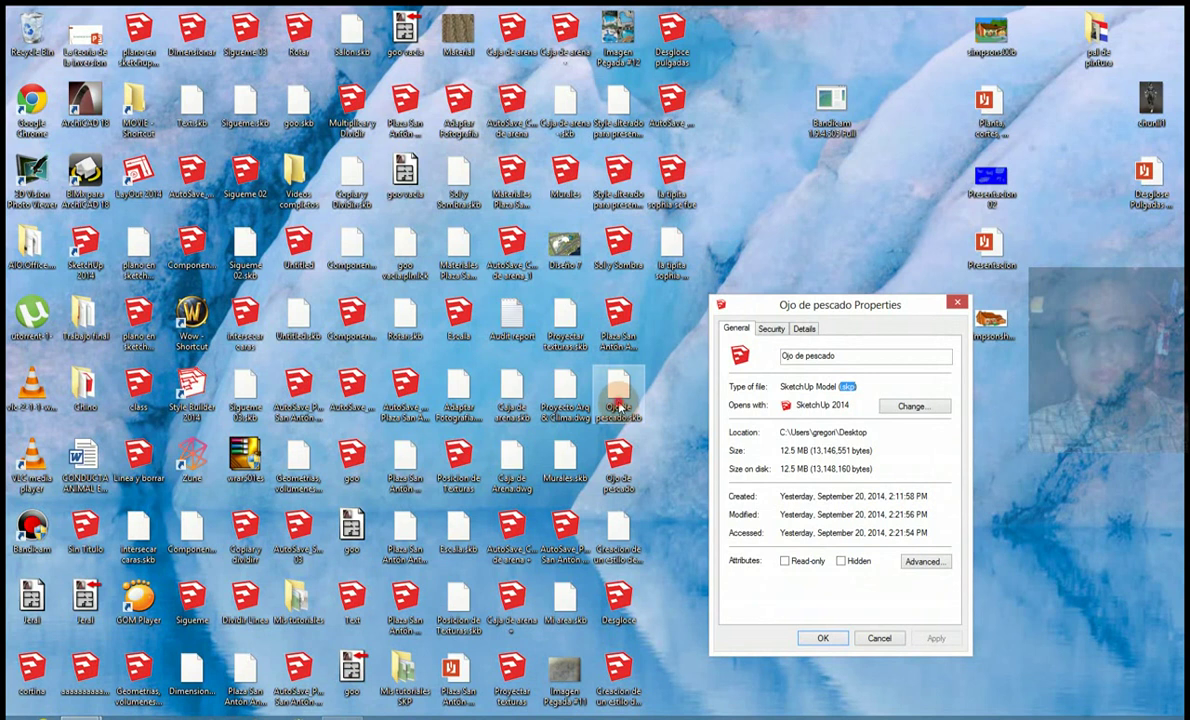
Select the Ojo de pescado.skb backup file and cancel the Properties dialog
left_click(638, 420)
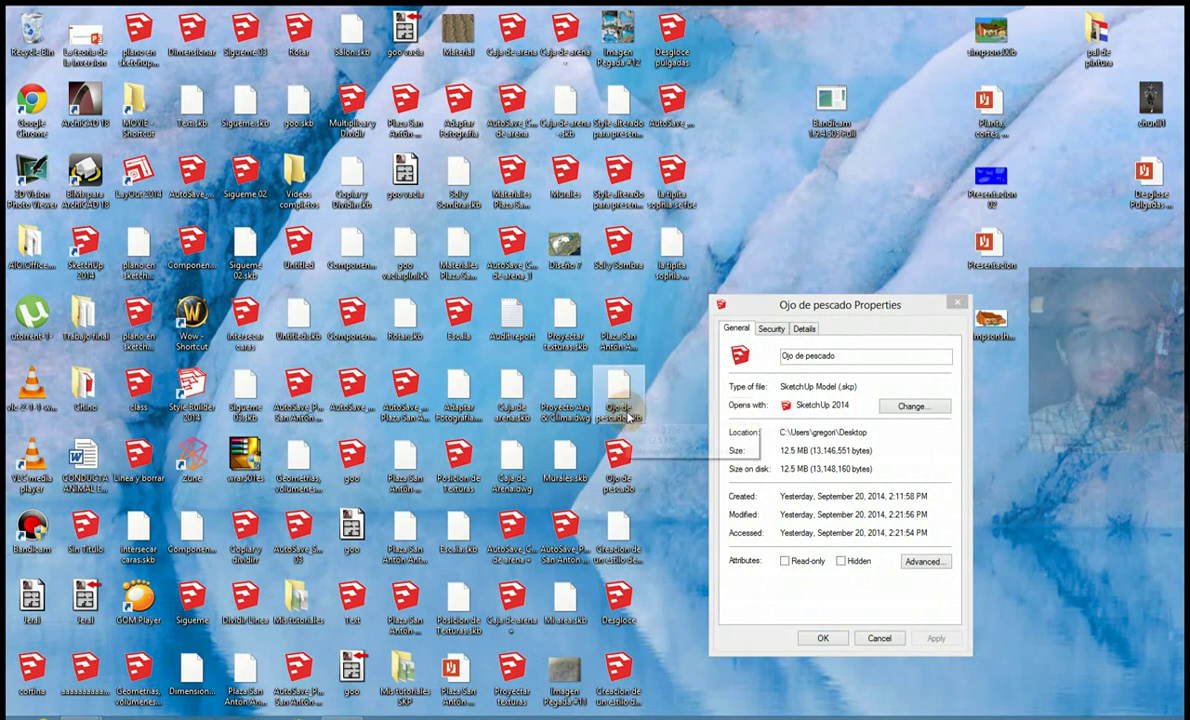
mouse_move(618, 398)
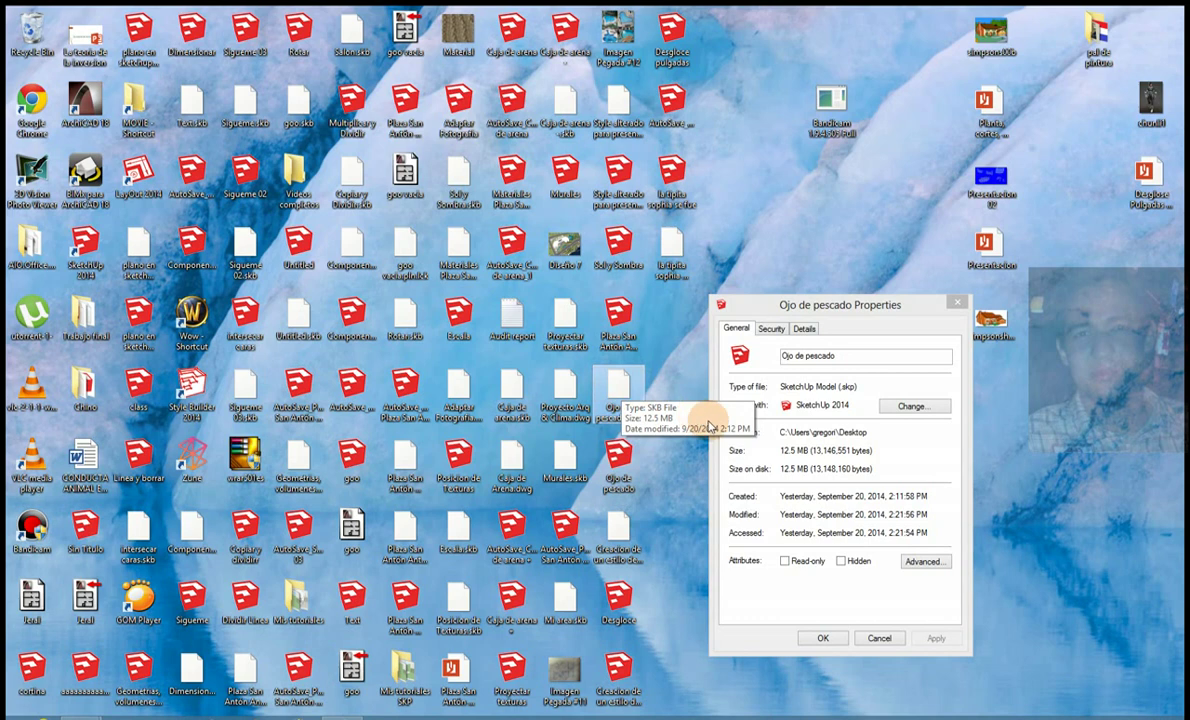
left_click(879, 638)
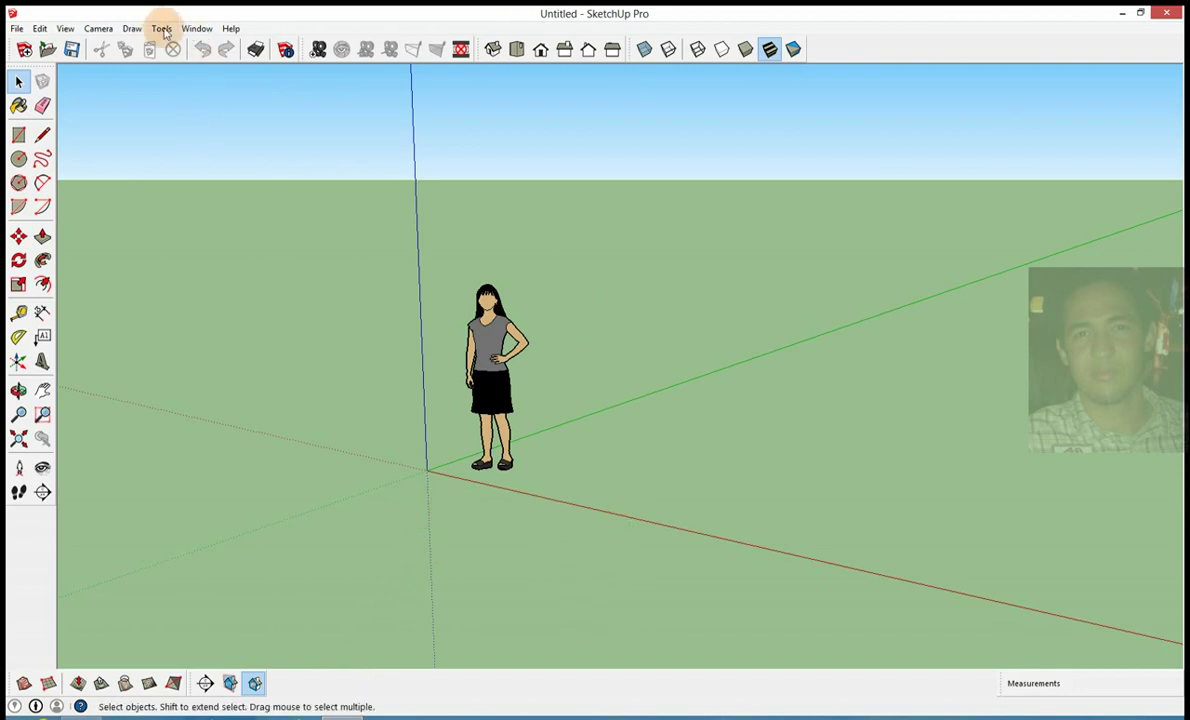
left_click(197, 28)
left_click(214, 265)
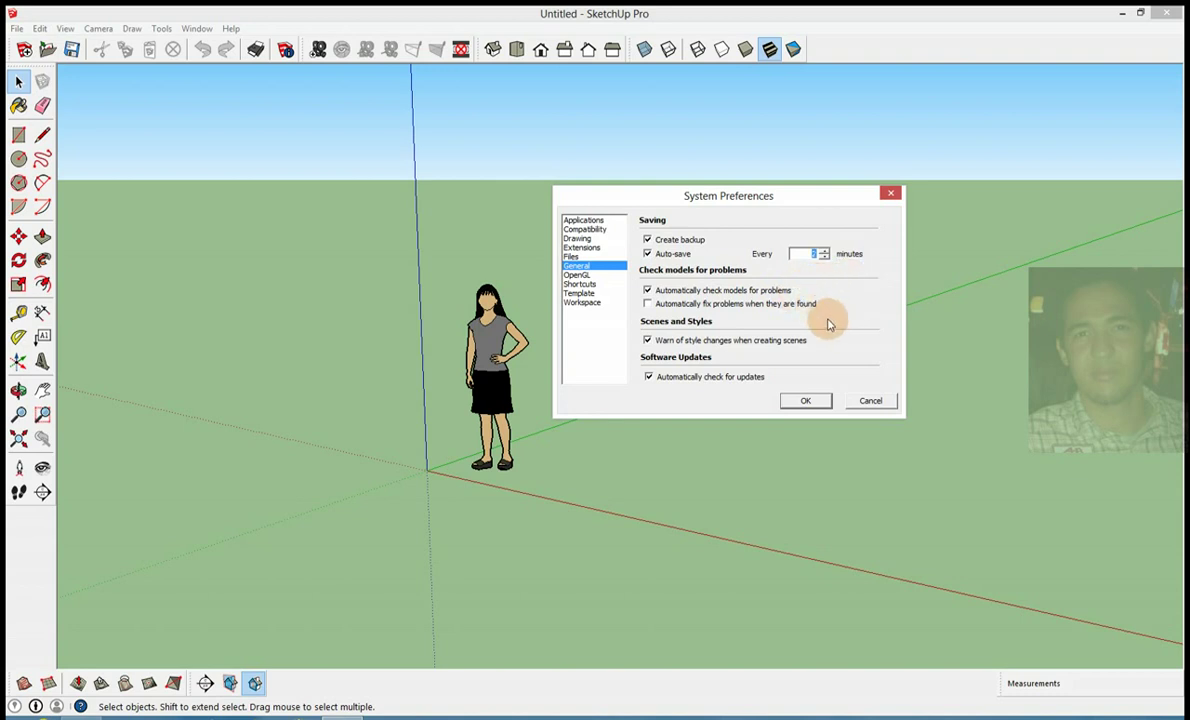
left_click(578, 275)
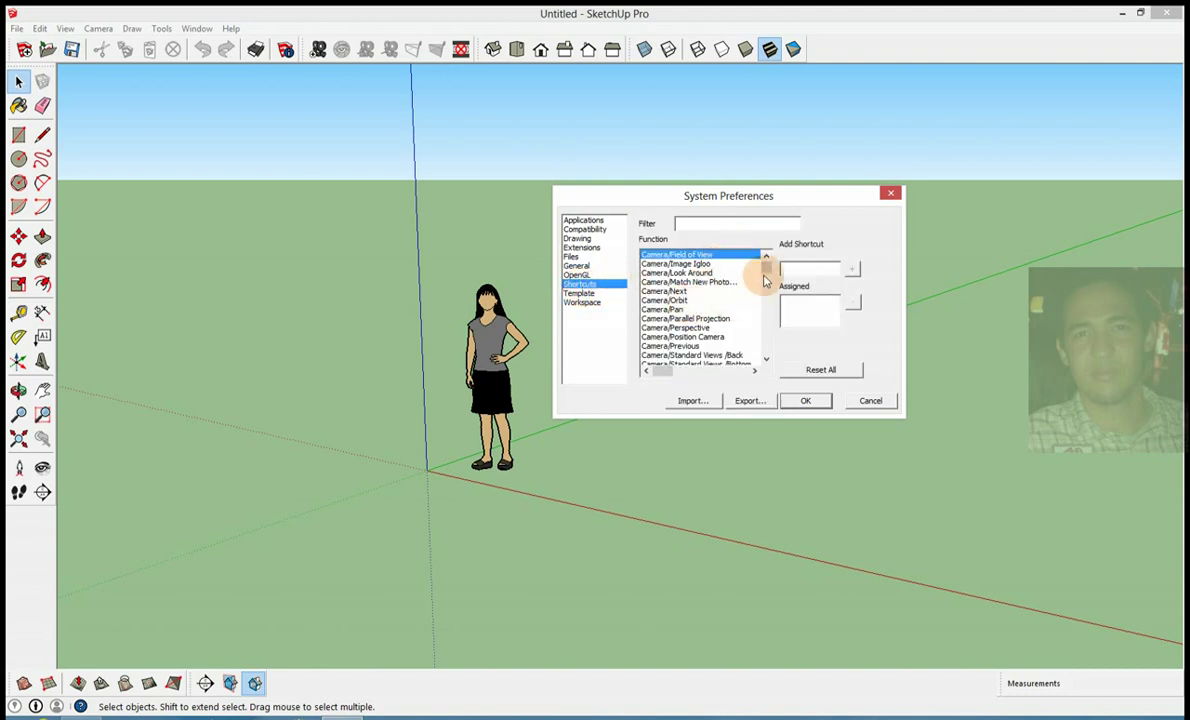
left_click_drag(768, 276, 762, 355)
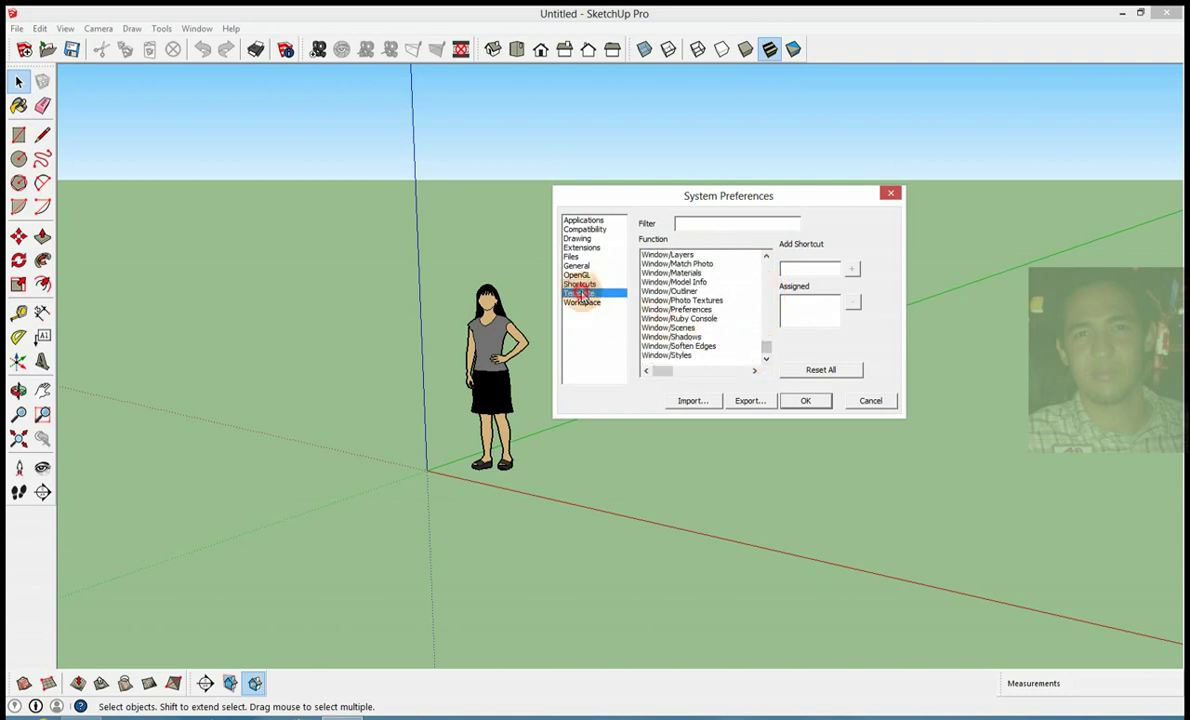
left_click(580, 293)
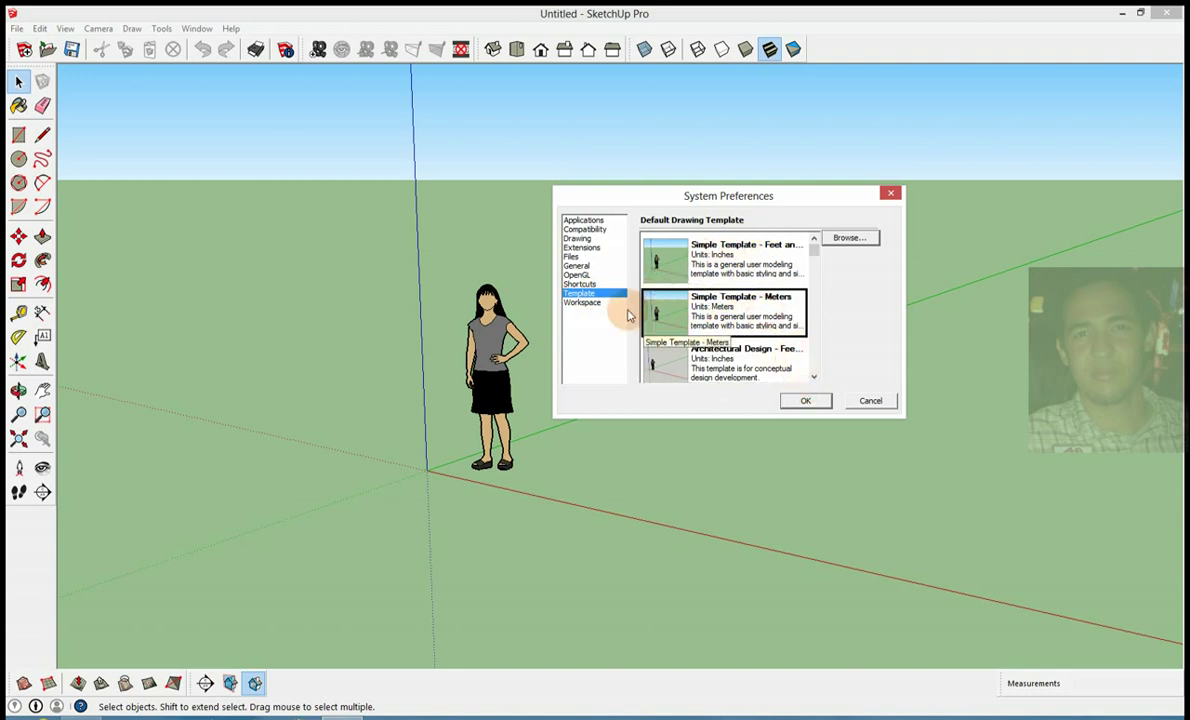
left_click(594, 302)
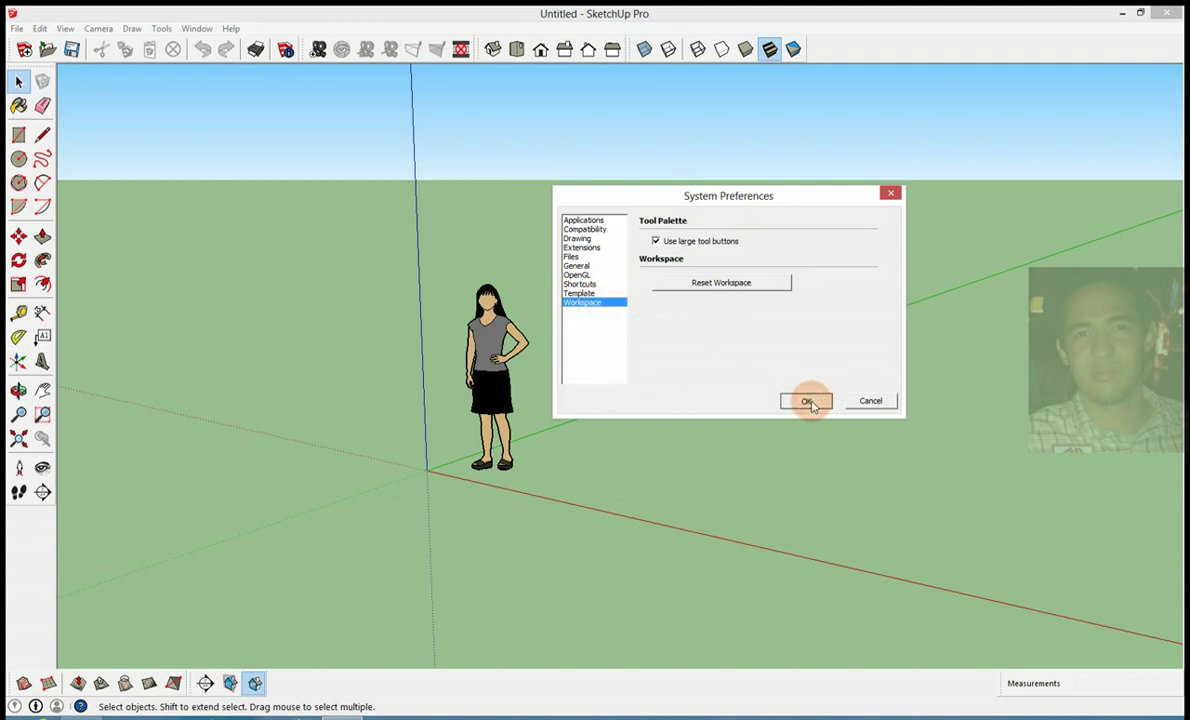
left_click(807, 401)
left_click(197, 28)
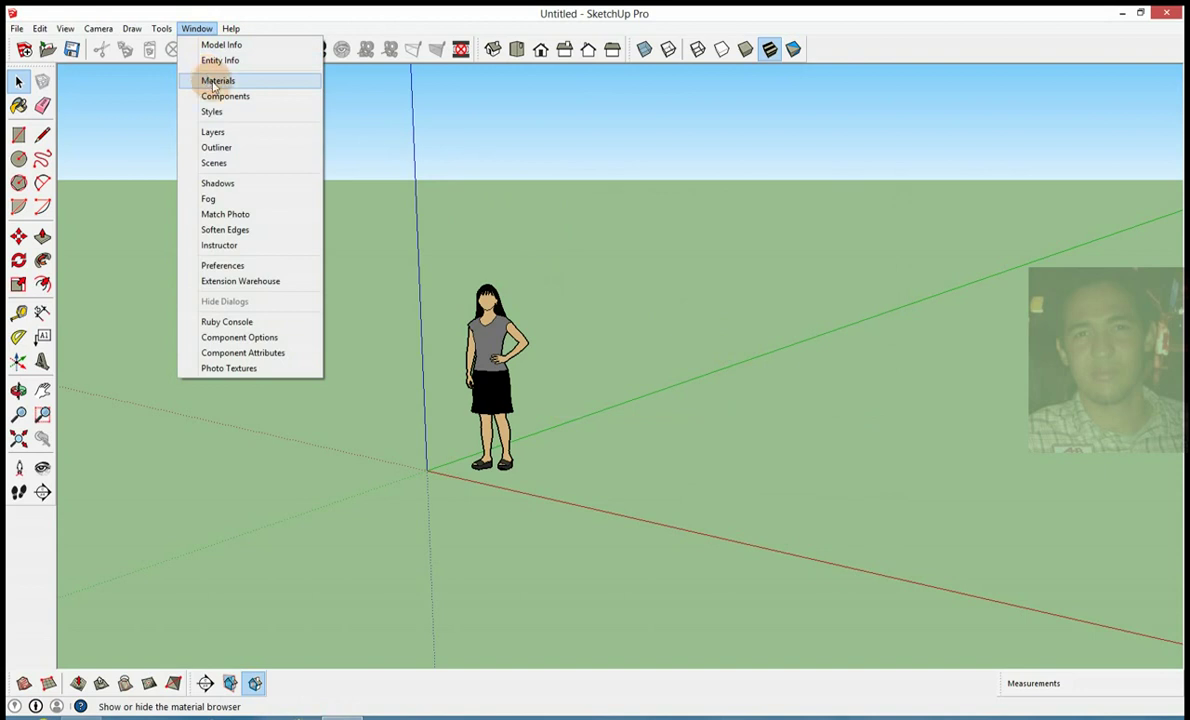
Dock the Materials browser at the top of the tray and collapse it to its title
left_click(213, 82)
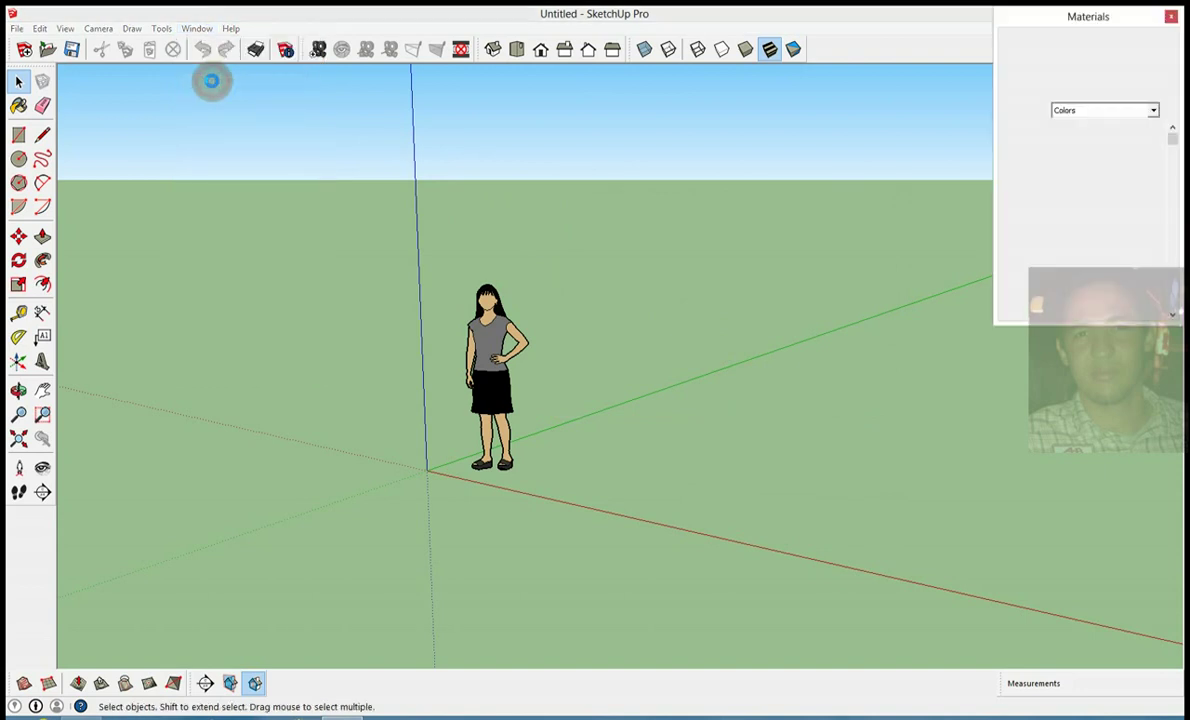
mouse_move(1102, 19)
left_mouse_down()
mouse_move(1080, 88)
mouse_move(1095, 82)
left_mouse_up()
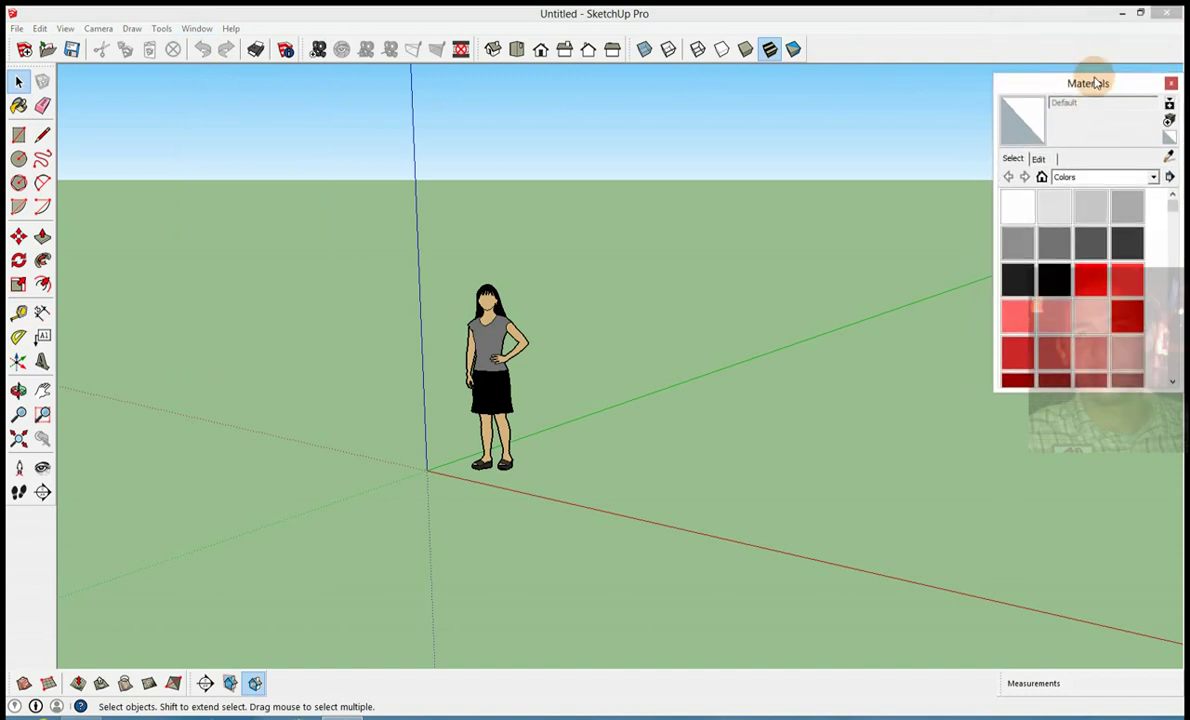
left_click(1096, 80)
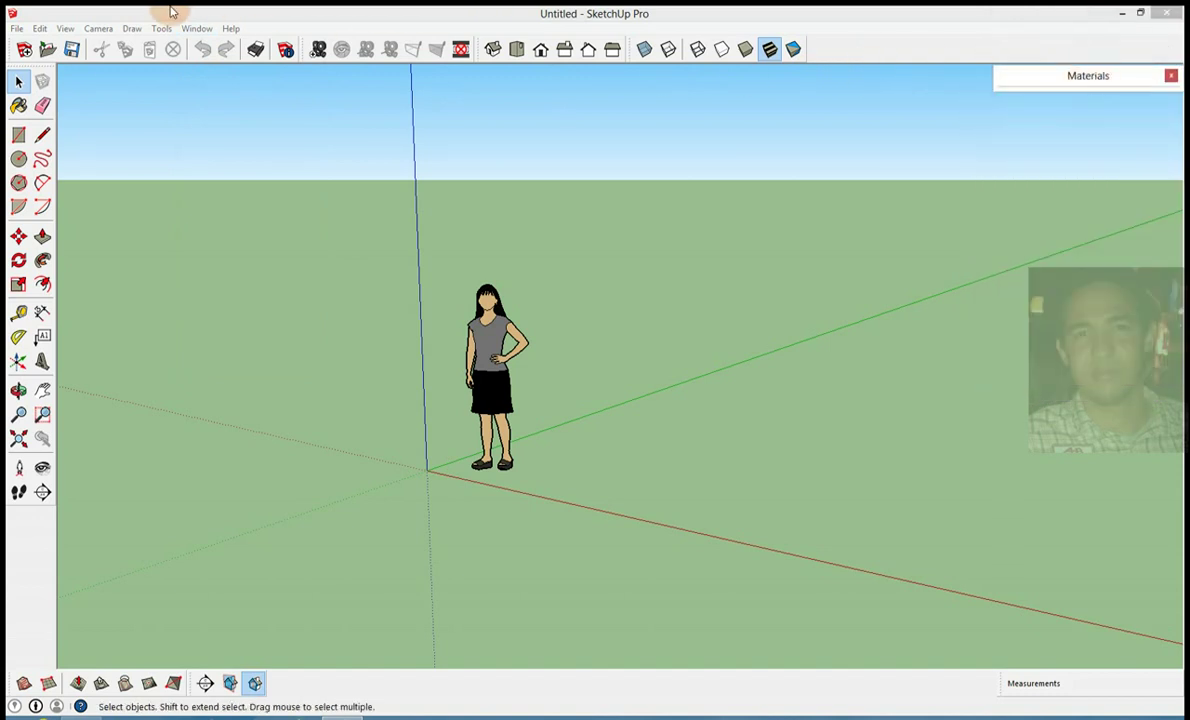
Expand and collapse the Materials browser a few times, leaving it rolled up
left_click(197, 29)
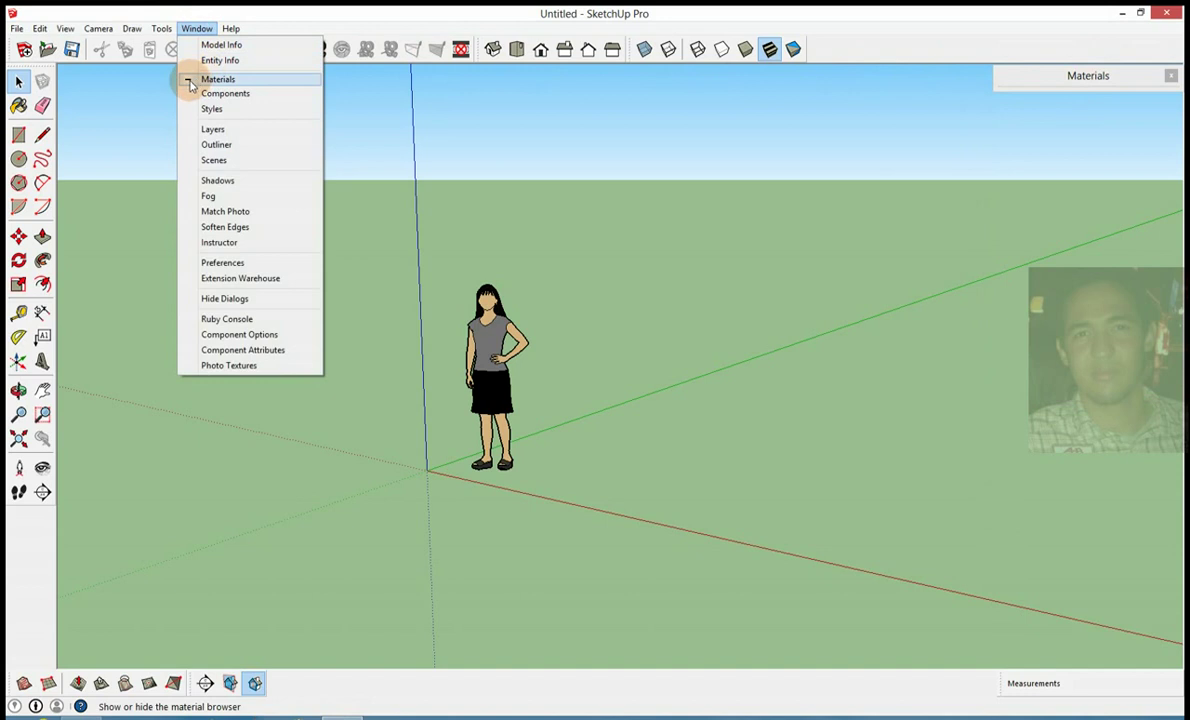
left_click(187, 82)
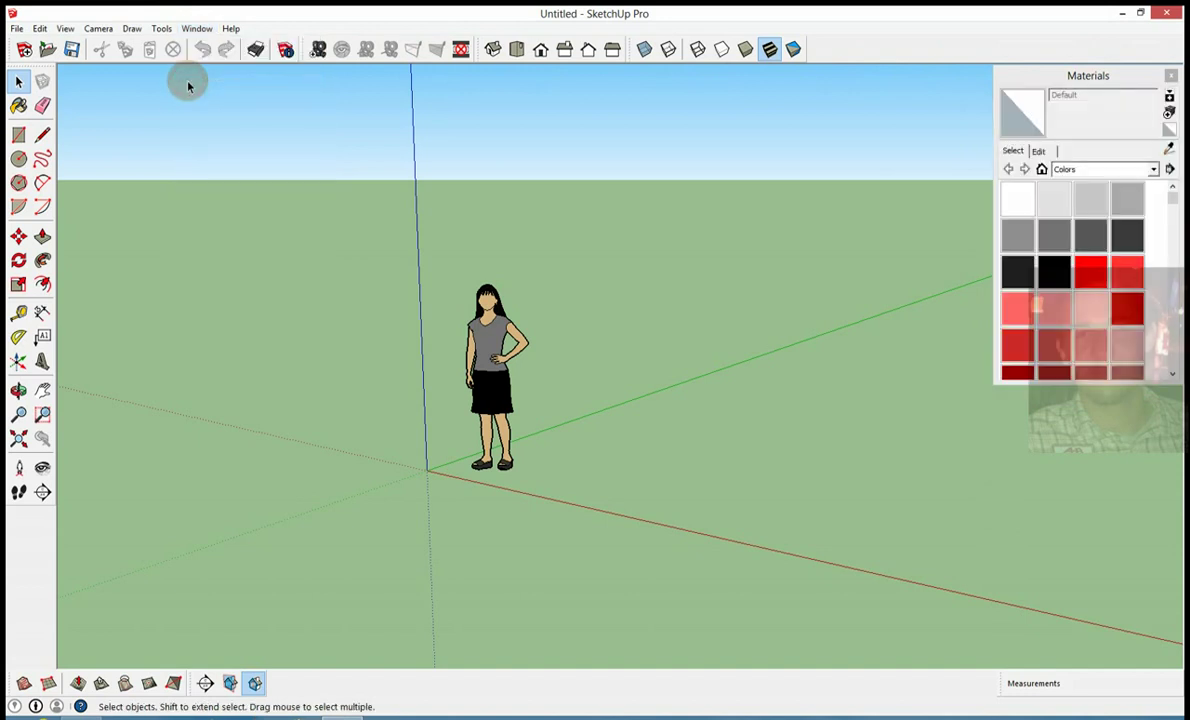
left_click(196, 28)
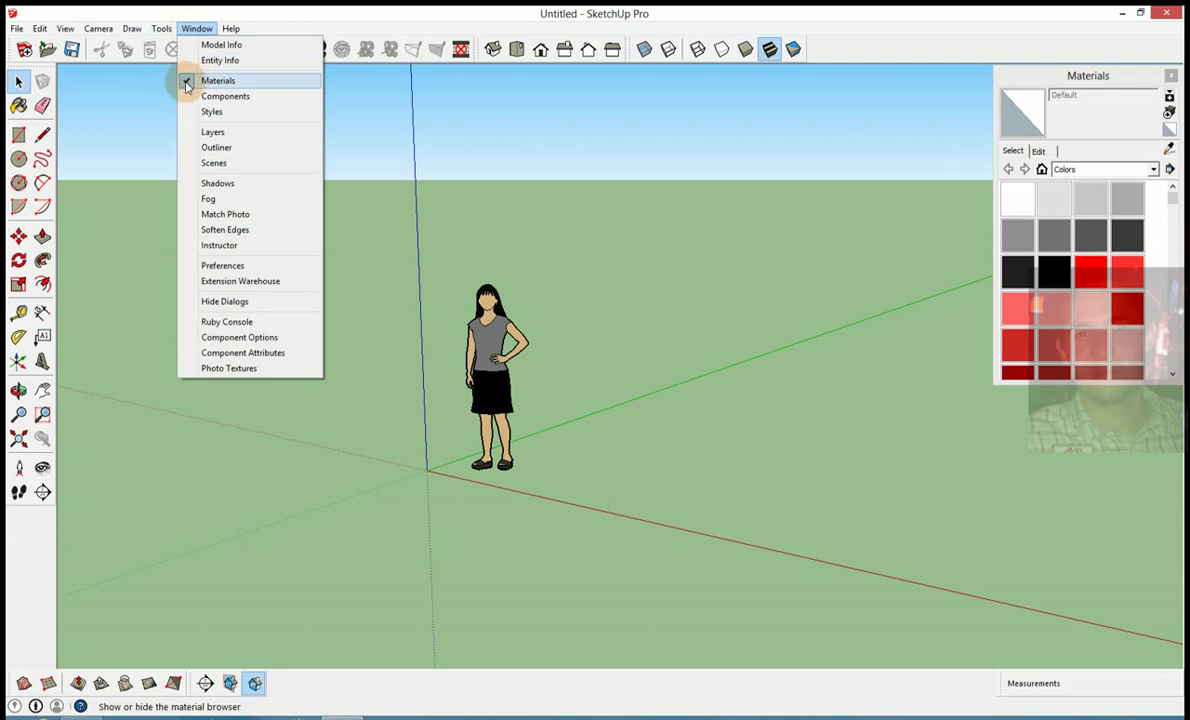
left_click(187, 82)
left_click(197, 28)
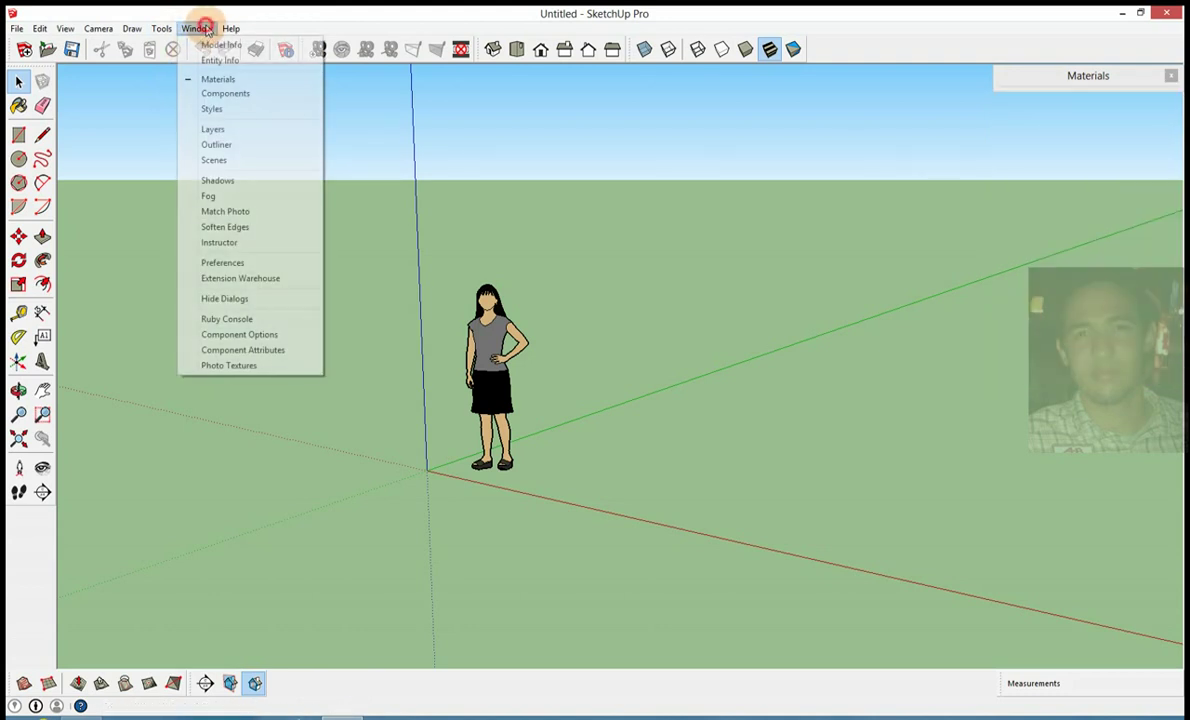
left_click(220, 80)
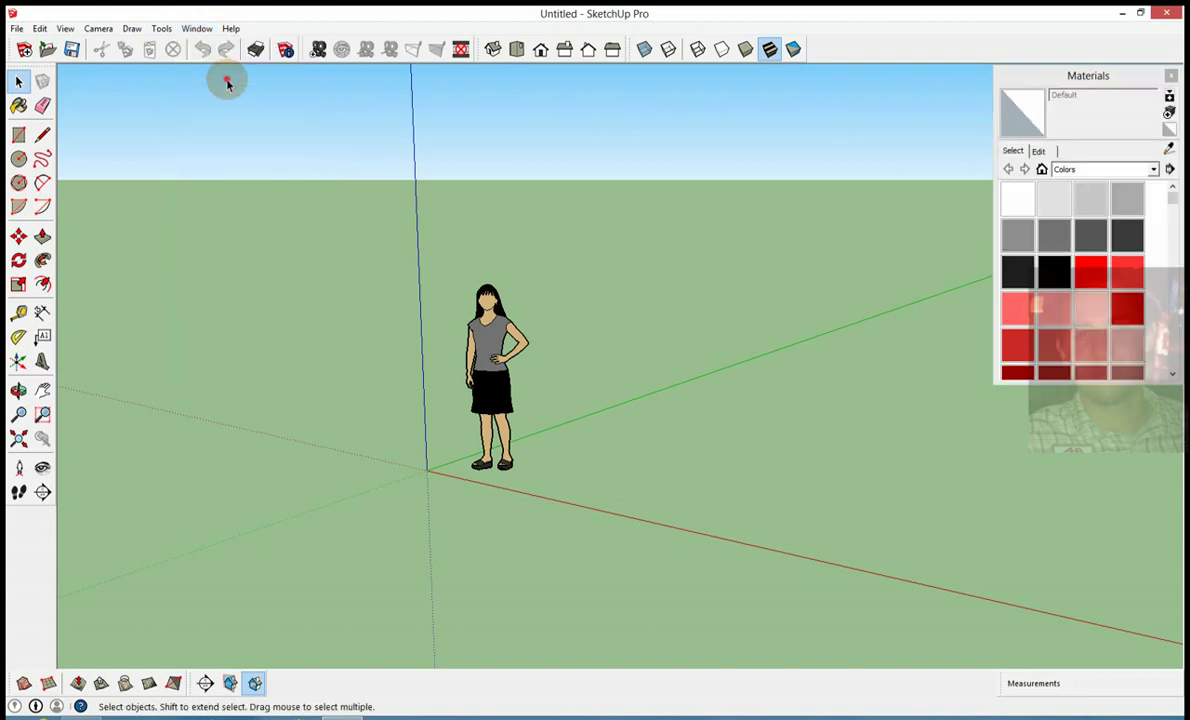
left_click(198, 27)
left_click(218, 80)
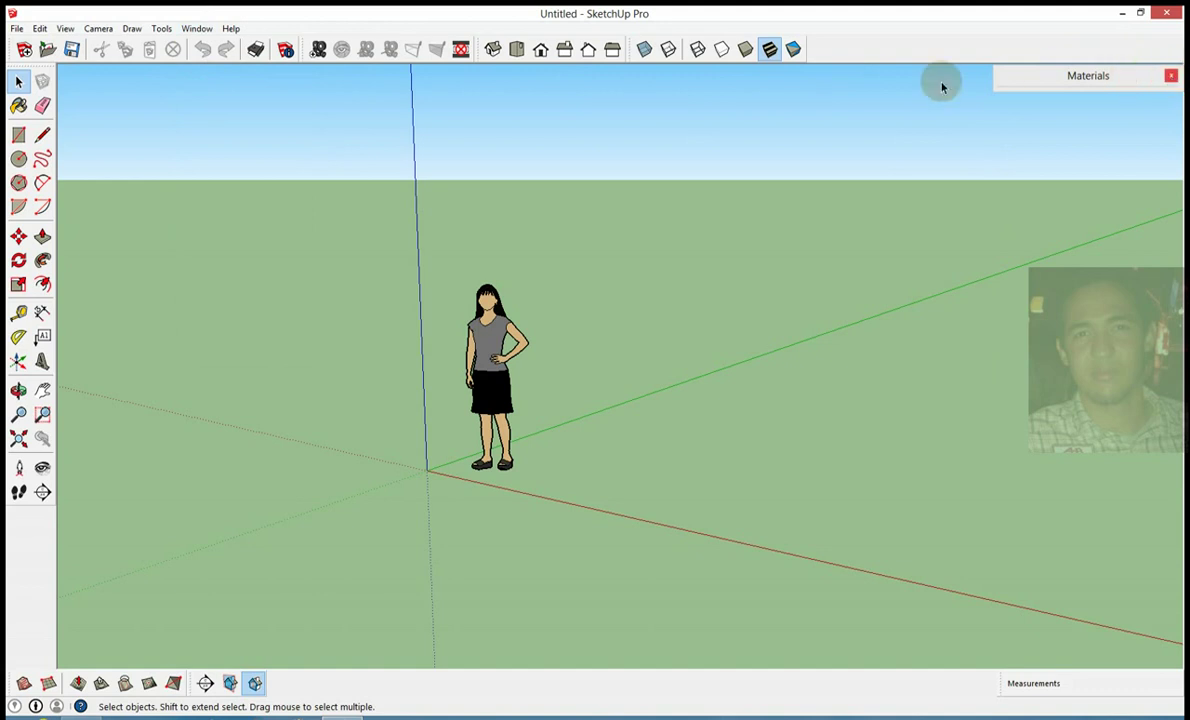
left_click(197, 28)
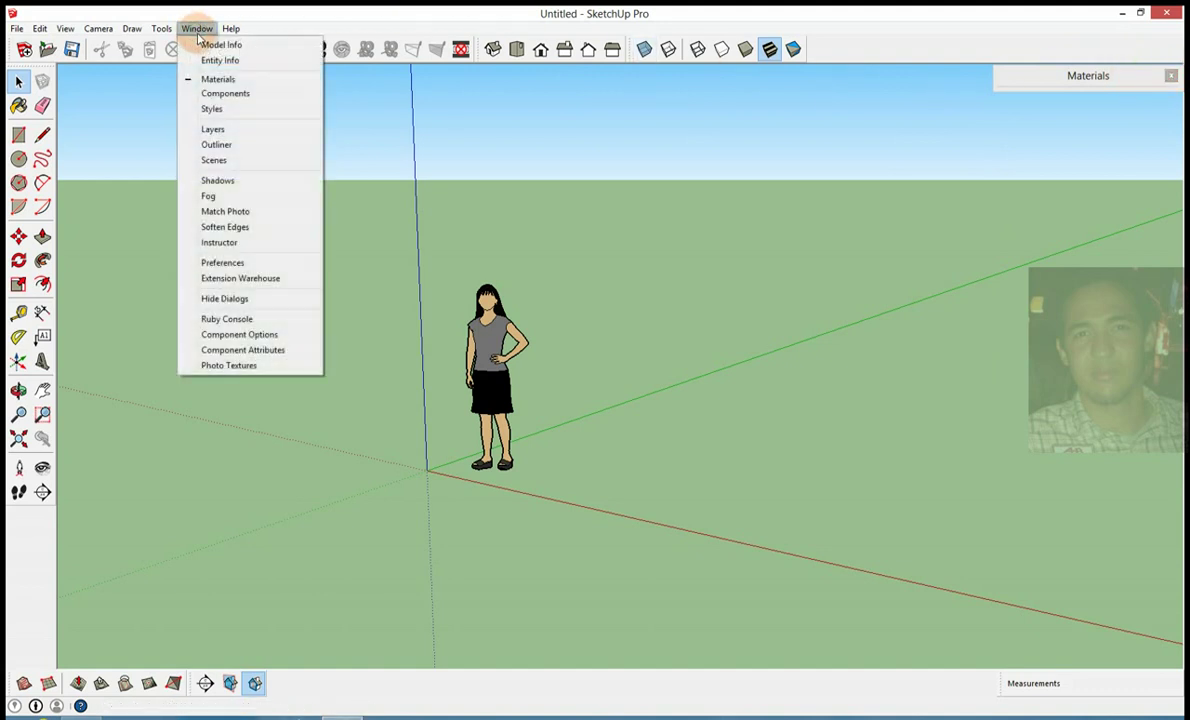
Dock Components below Materials and add Styles to the tray, both collapsed
left_click(210, 93)
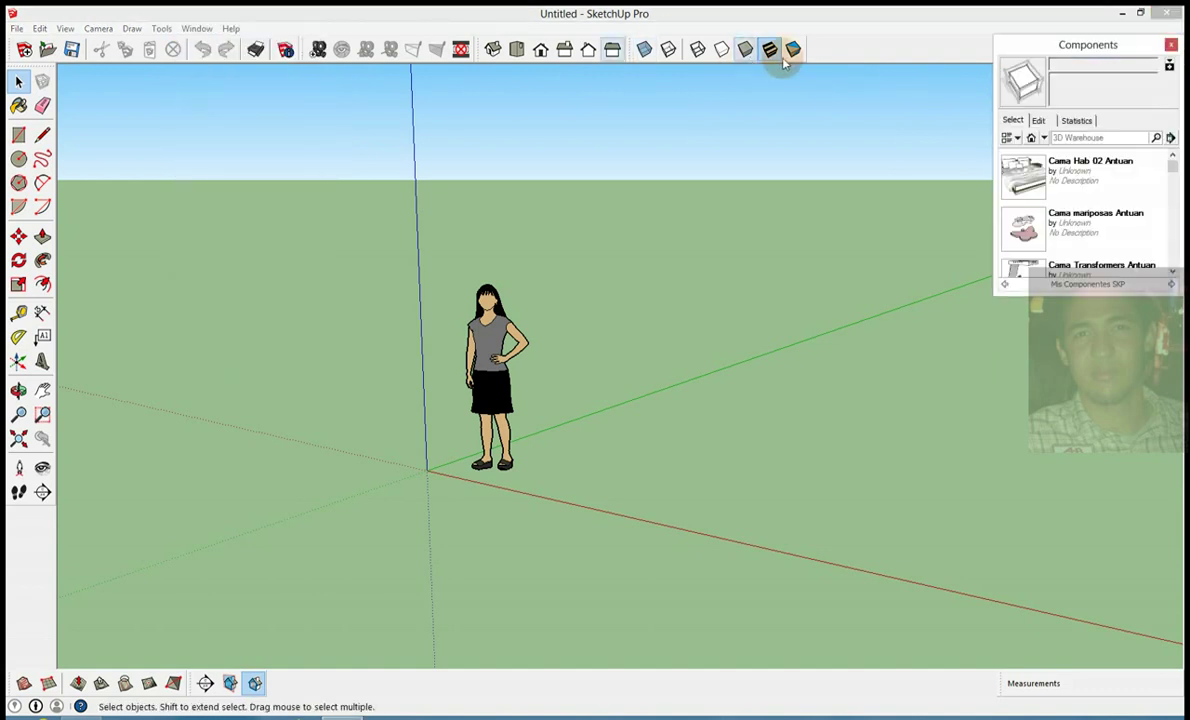
left_click_drag(1049, 44, 1068, 118)
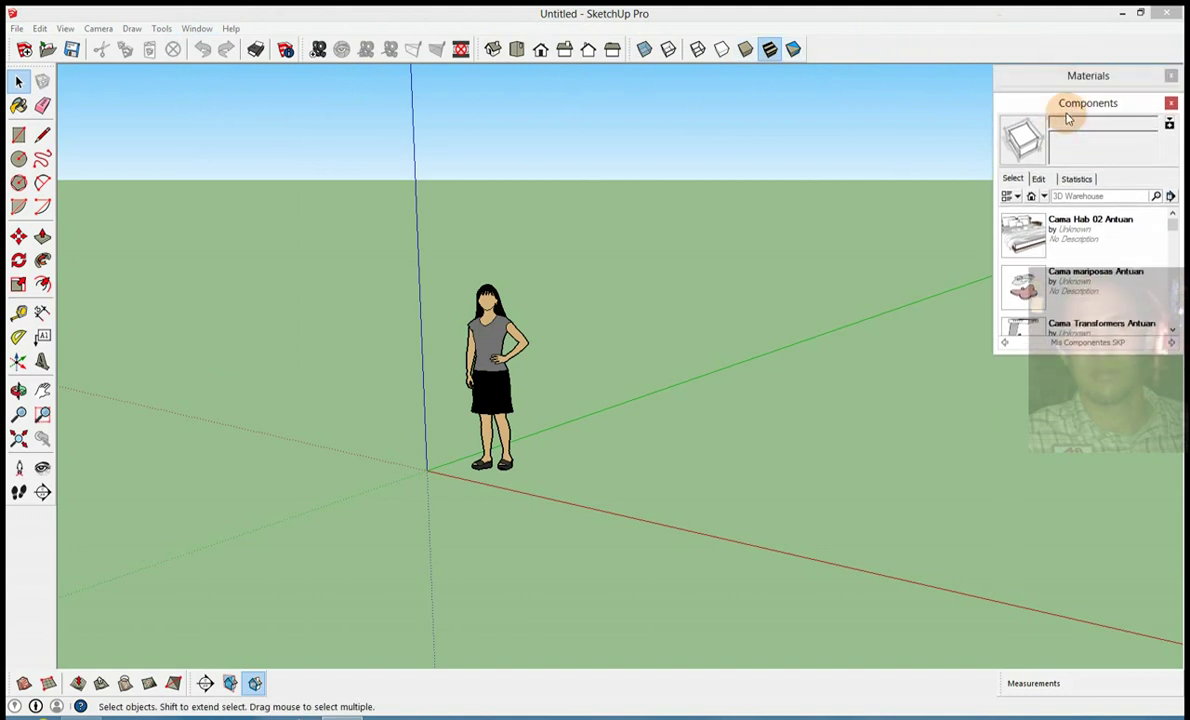
left_click(1064, 103)
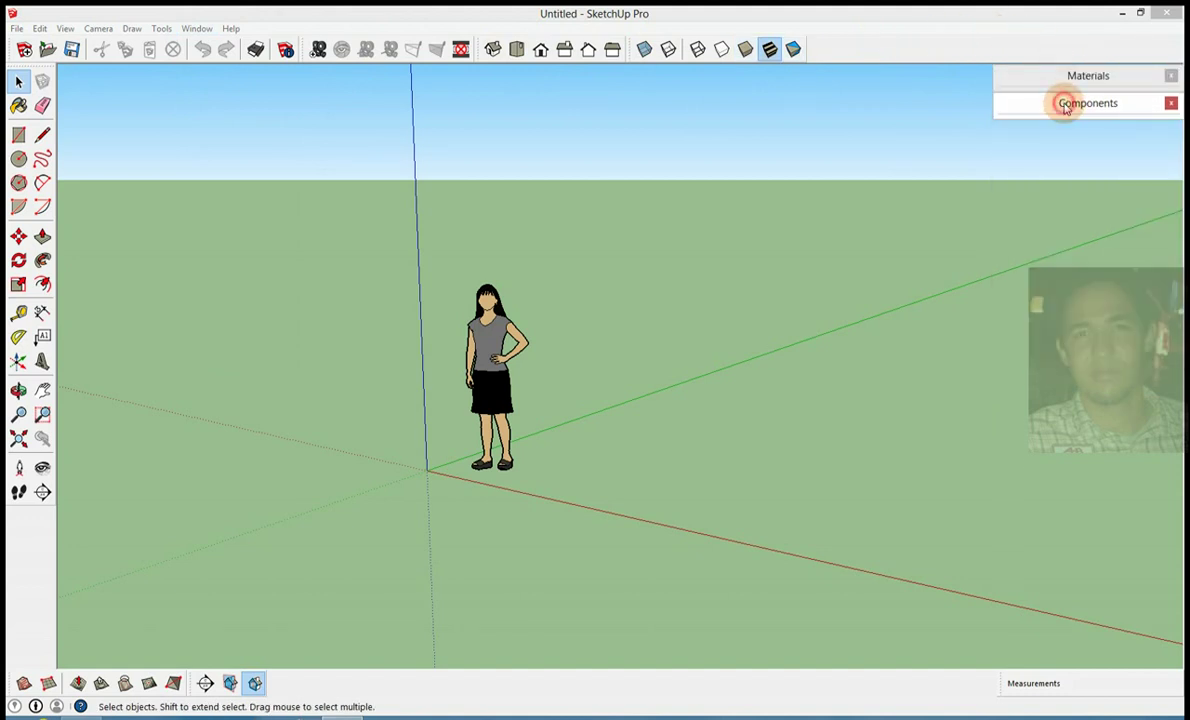
left_click(197, 28)
left_click(212, 101)
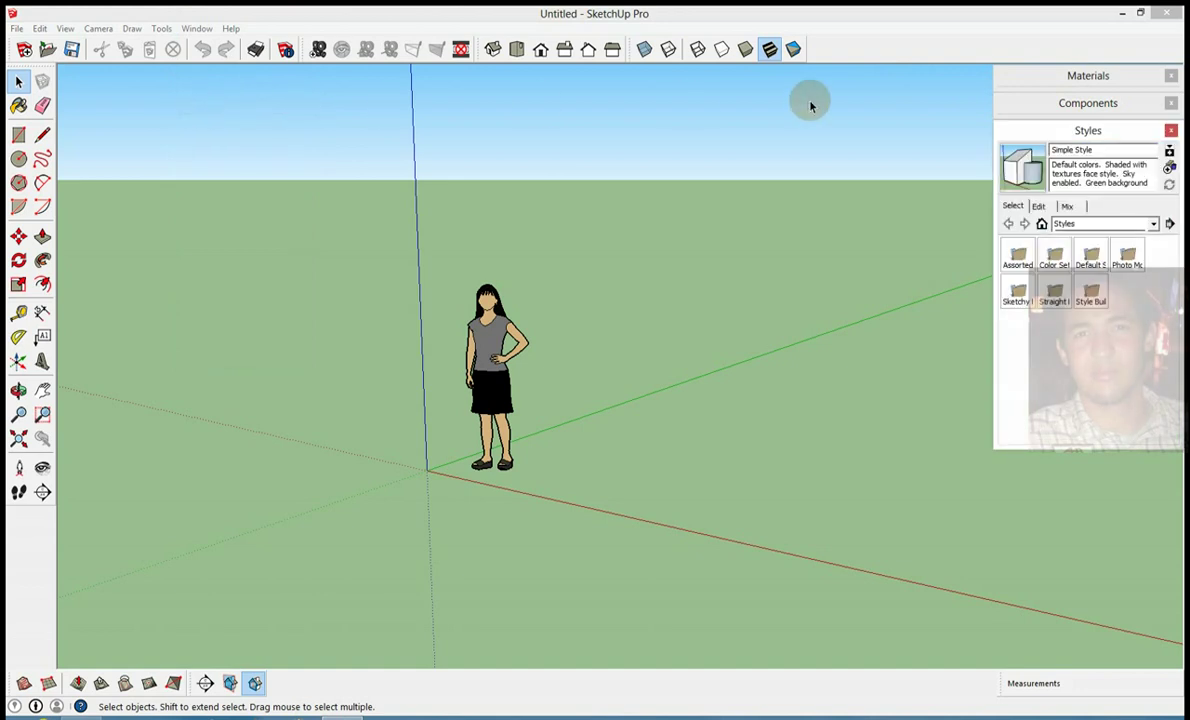
left_click(1065, 130)
Dock the Layers panel below Styles and add Scenes, both collapsed
left_click(196, 28)
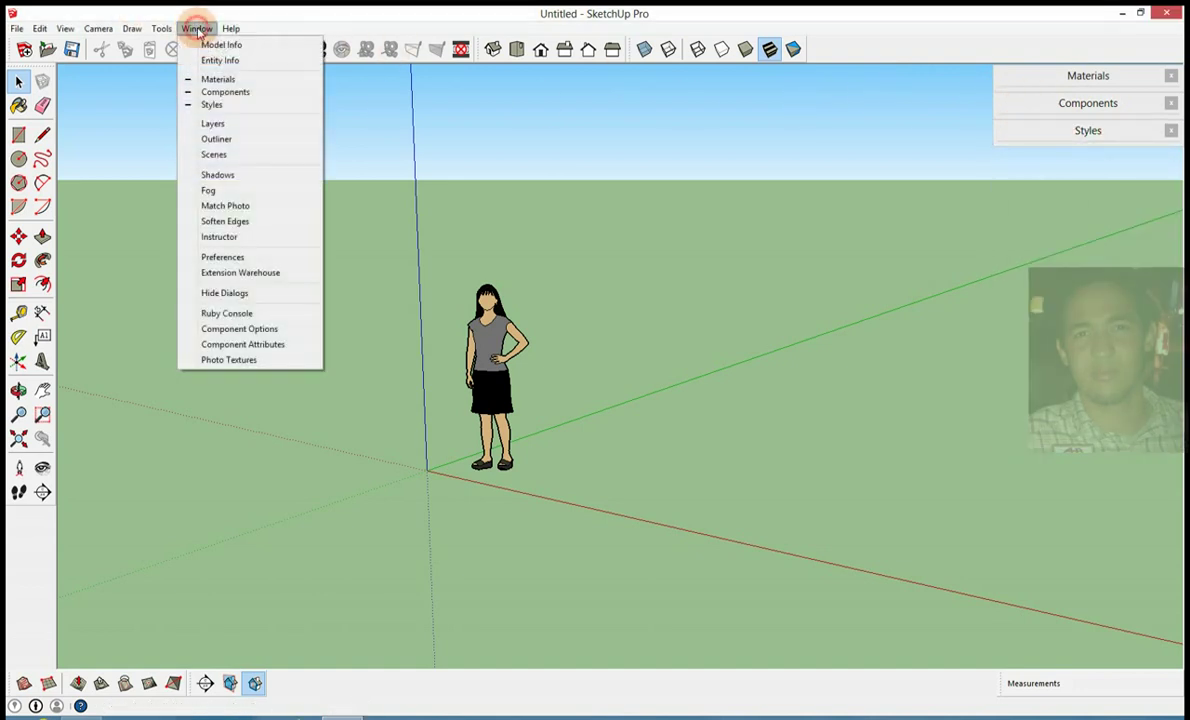
left_click(215, 123)
left_click(1080, 284)
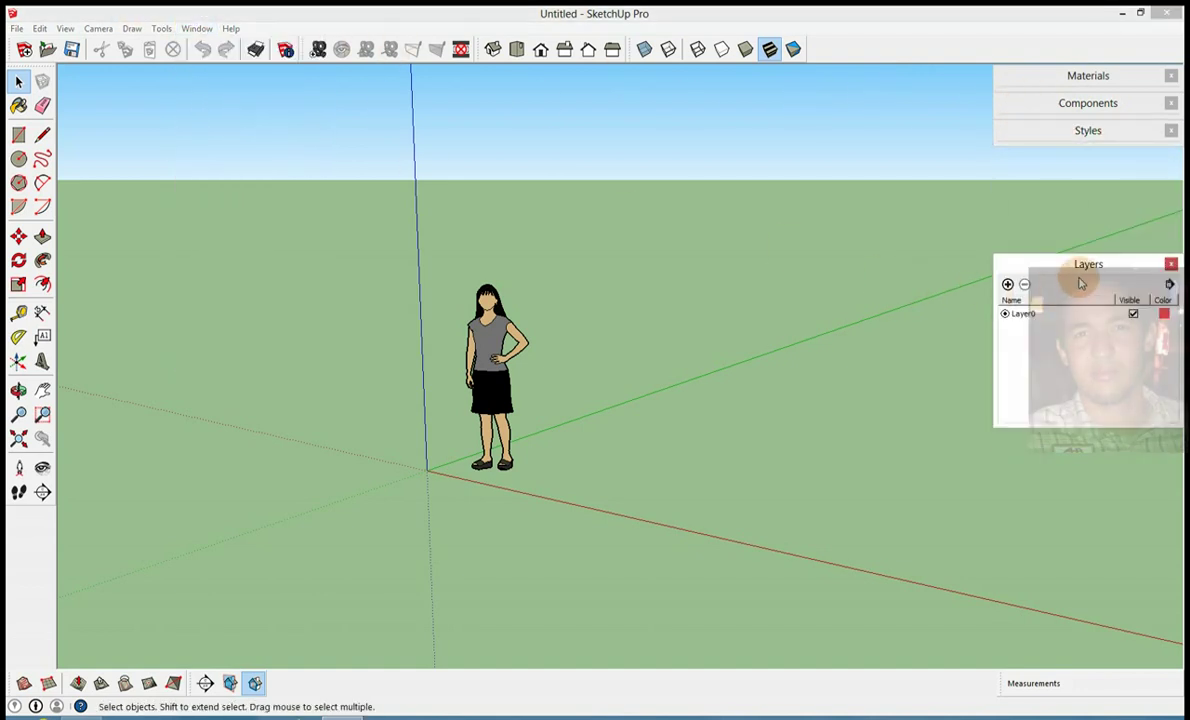
left_click(1095, 267)
left_click_drag(1090, 265, 1088, 158)
left_click(205, 29)
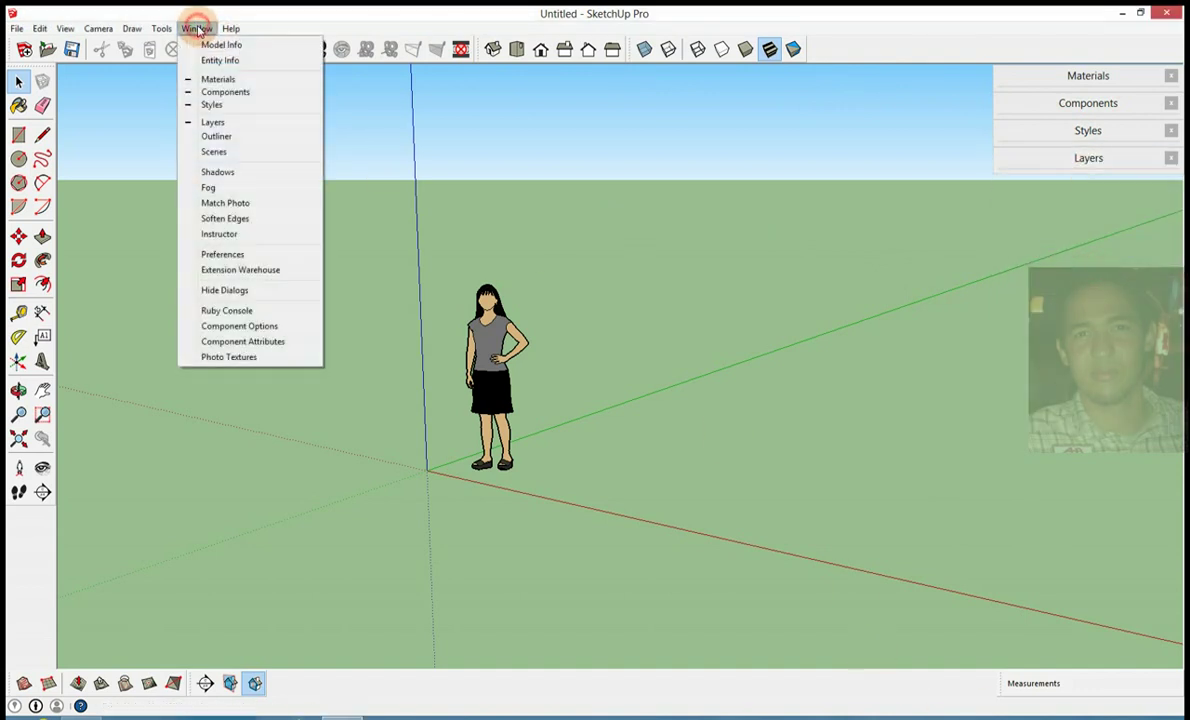
left_click(213, 151)
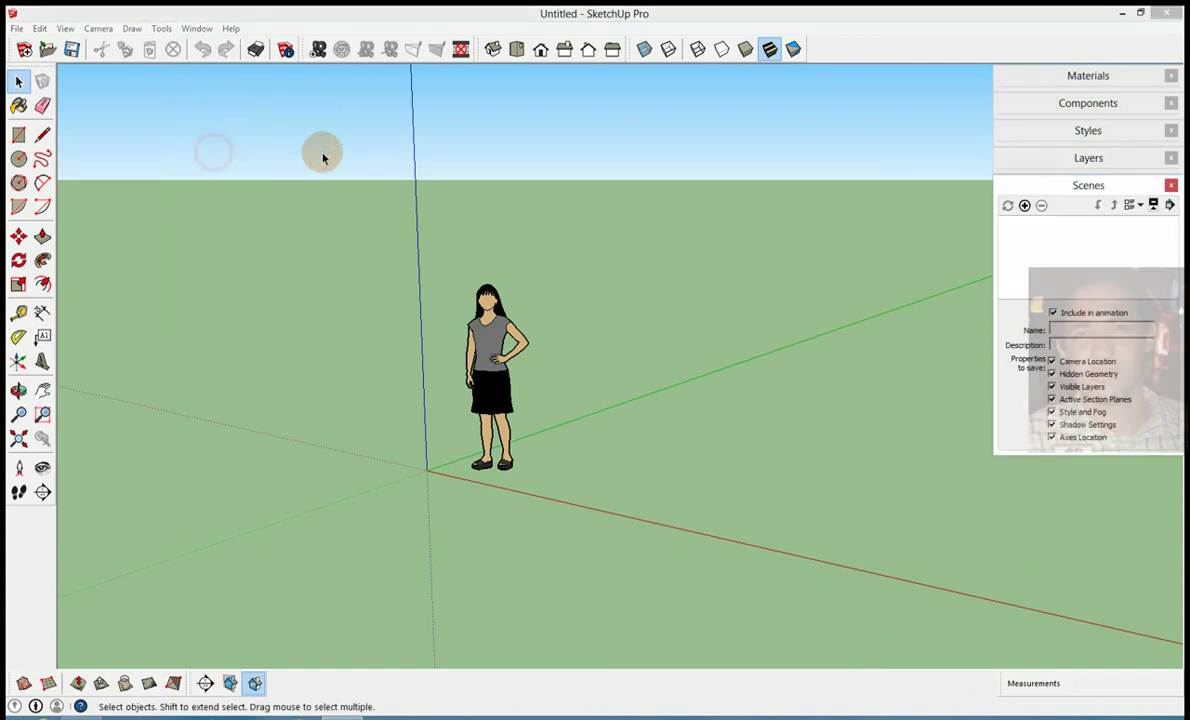
left_click(1100, 185)
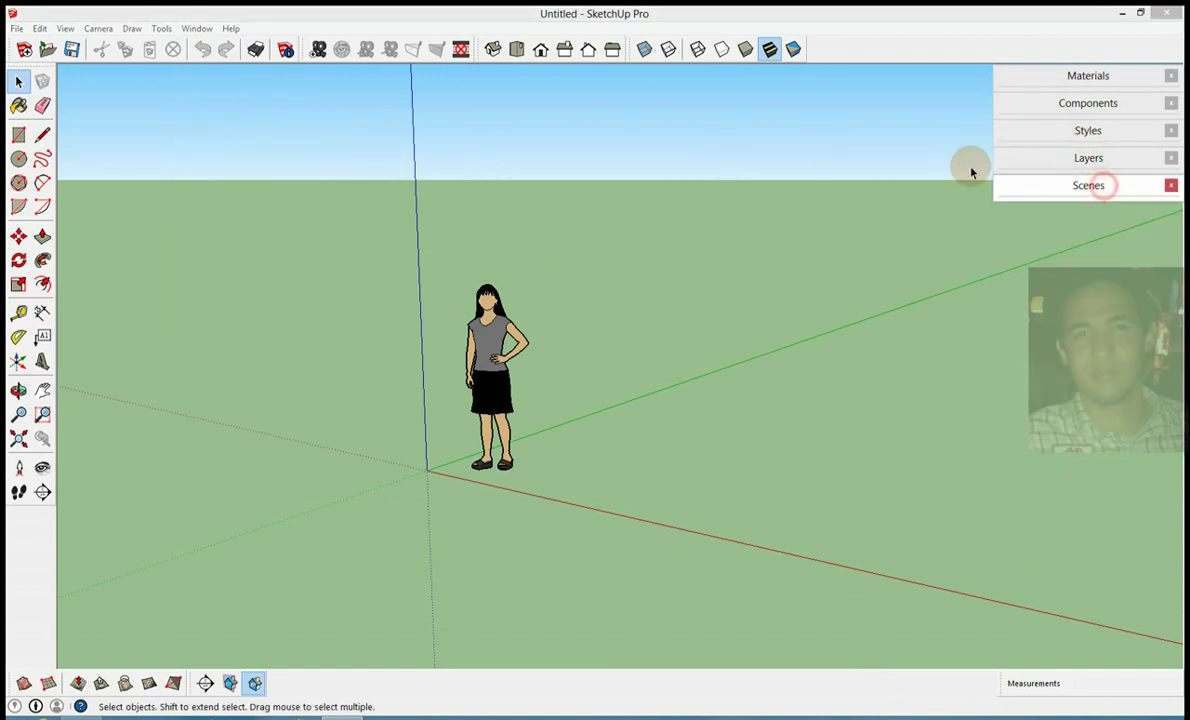
Add Shadow Settings, Match Photo and Soften Edges to the tray, each collapsed
left_click(197, 28)
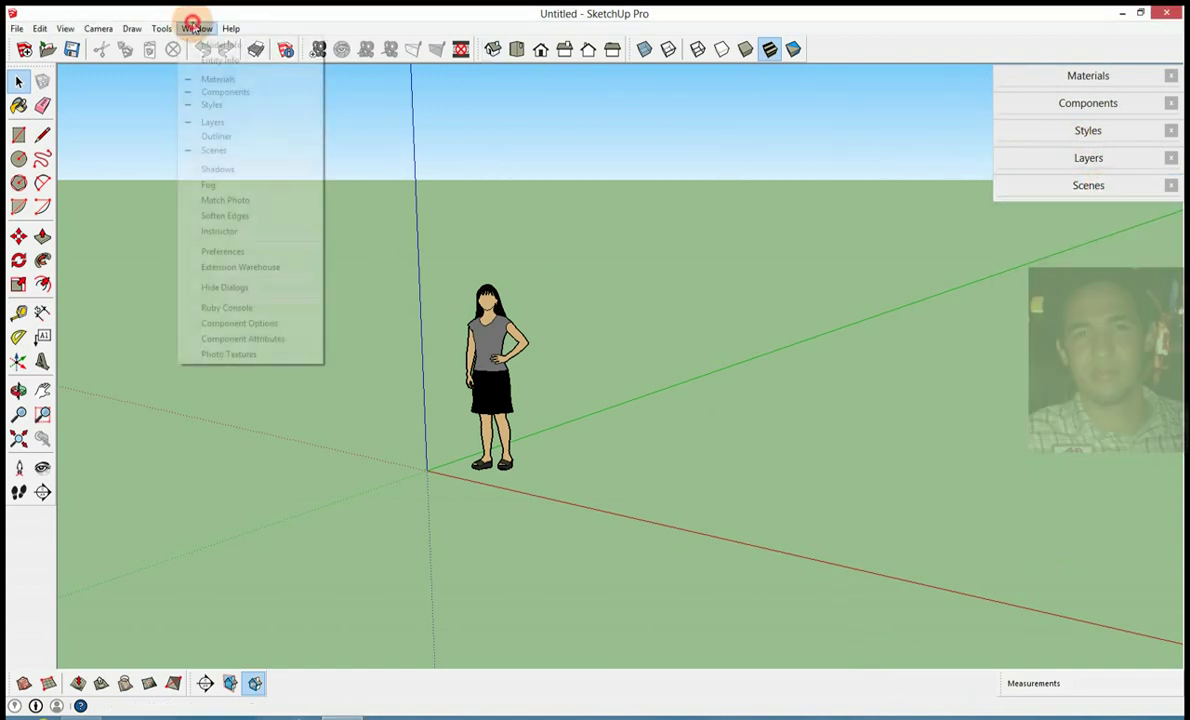
left_click(220, 170)
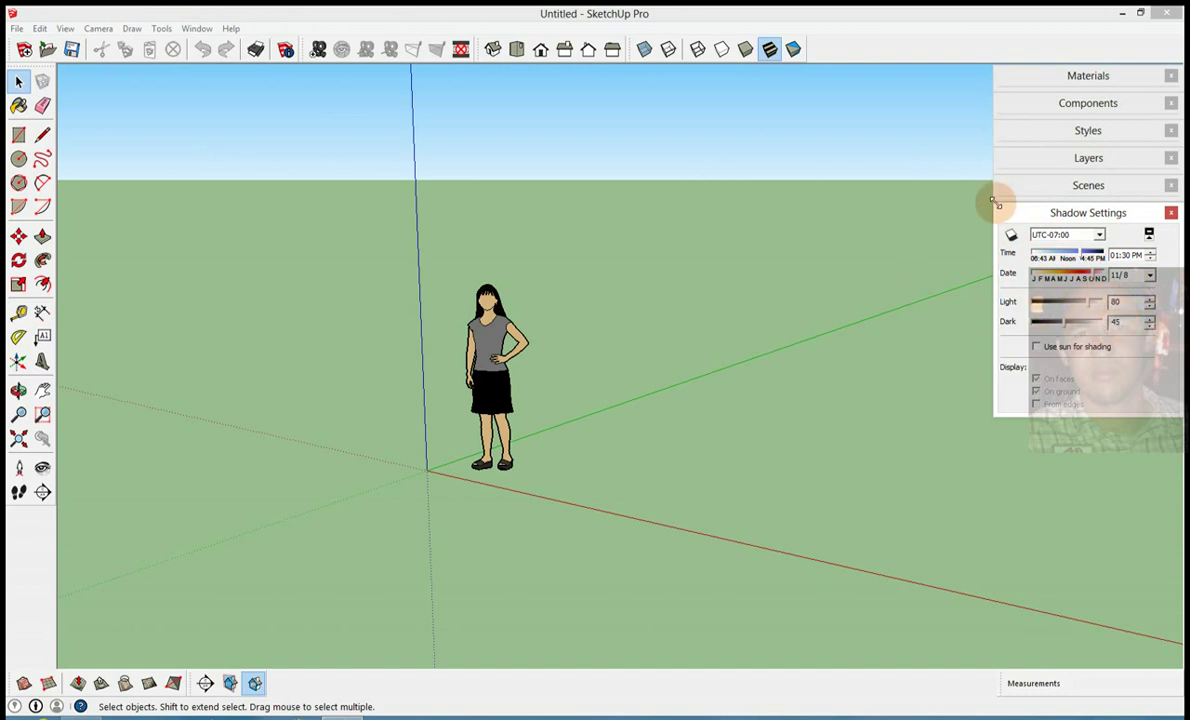
left_click(1057, 214)
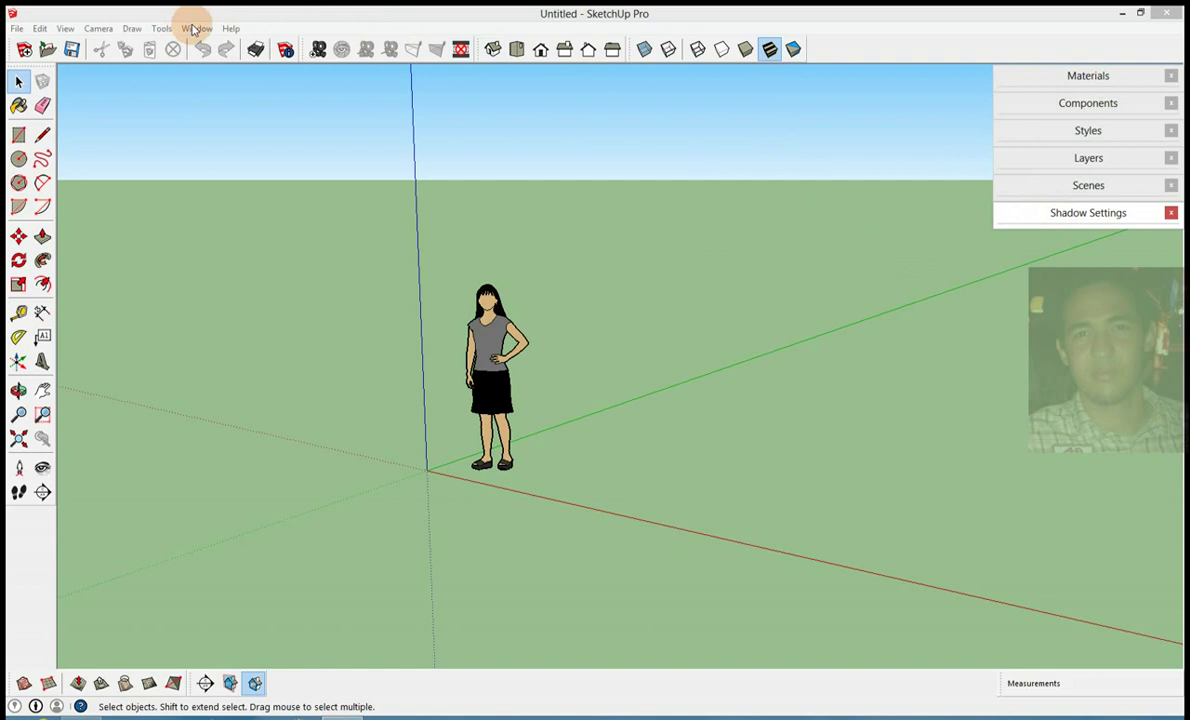
left_click(196, 28)
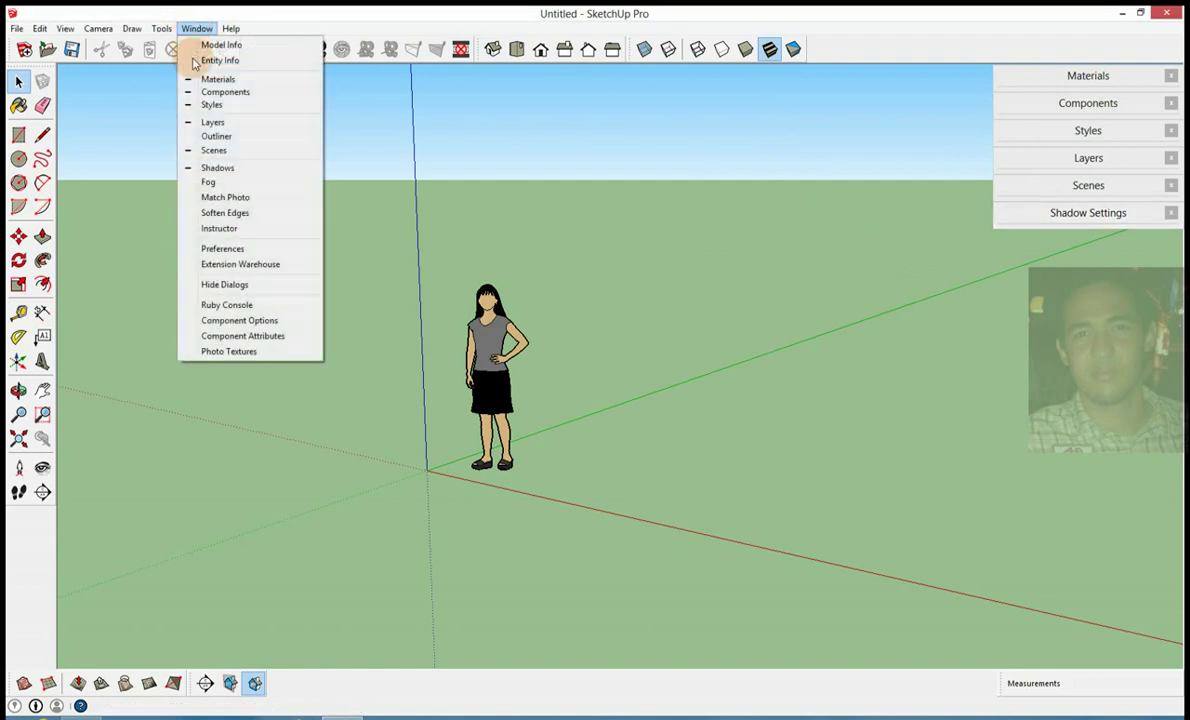
left_click(219, 198)
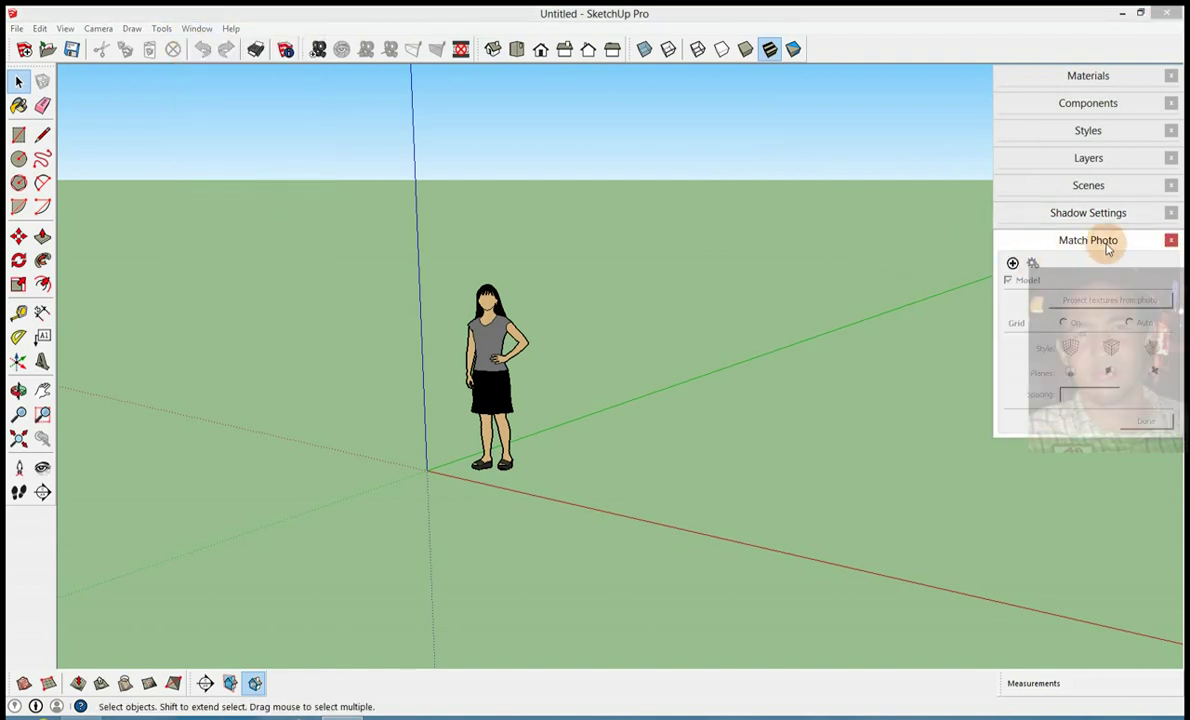
left_click(1108, 247)
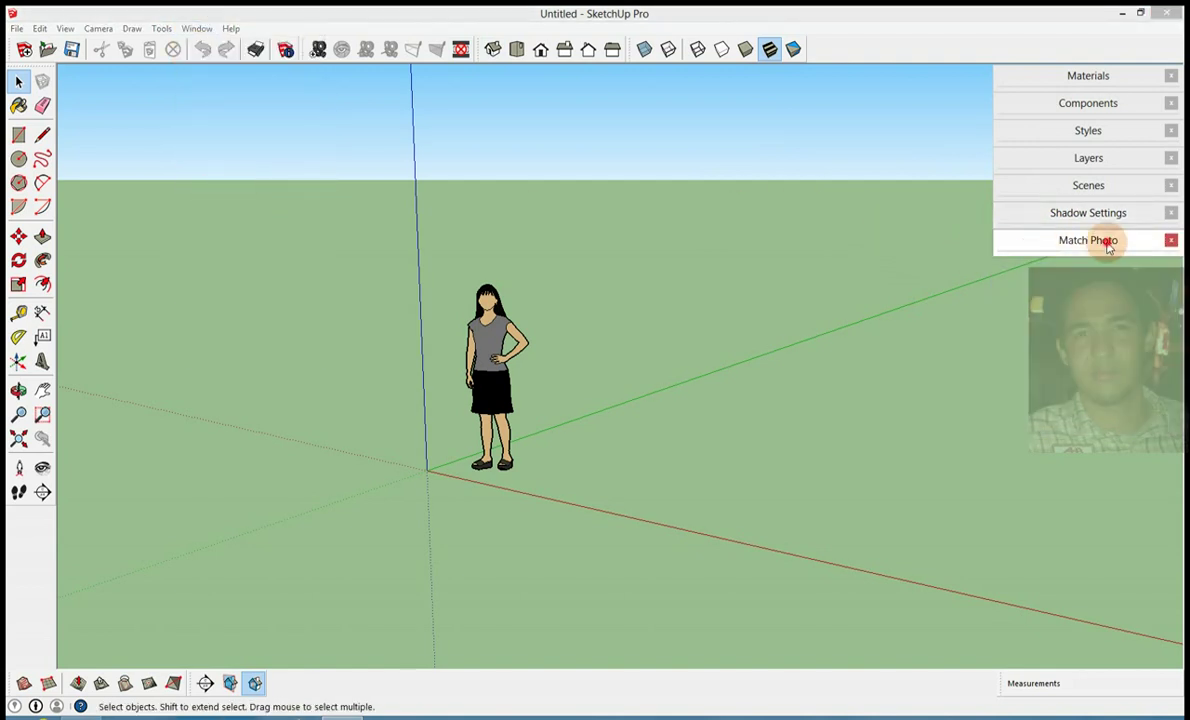
left_click(201, 31)
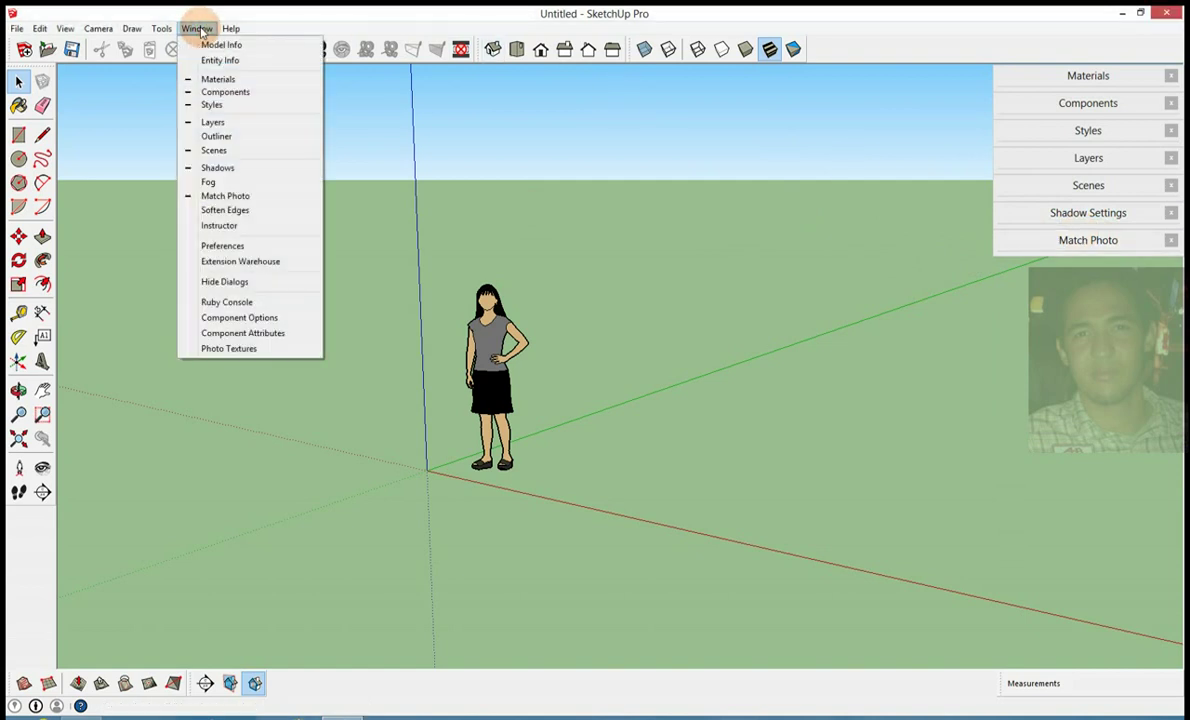
left_click(226, 210)
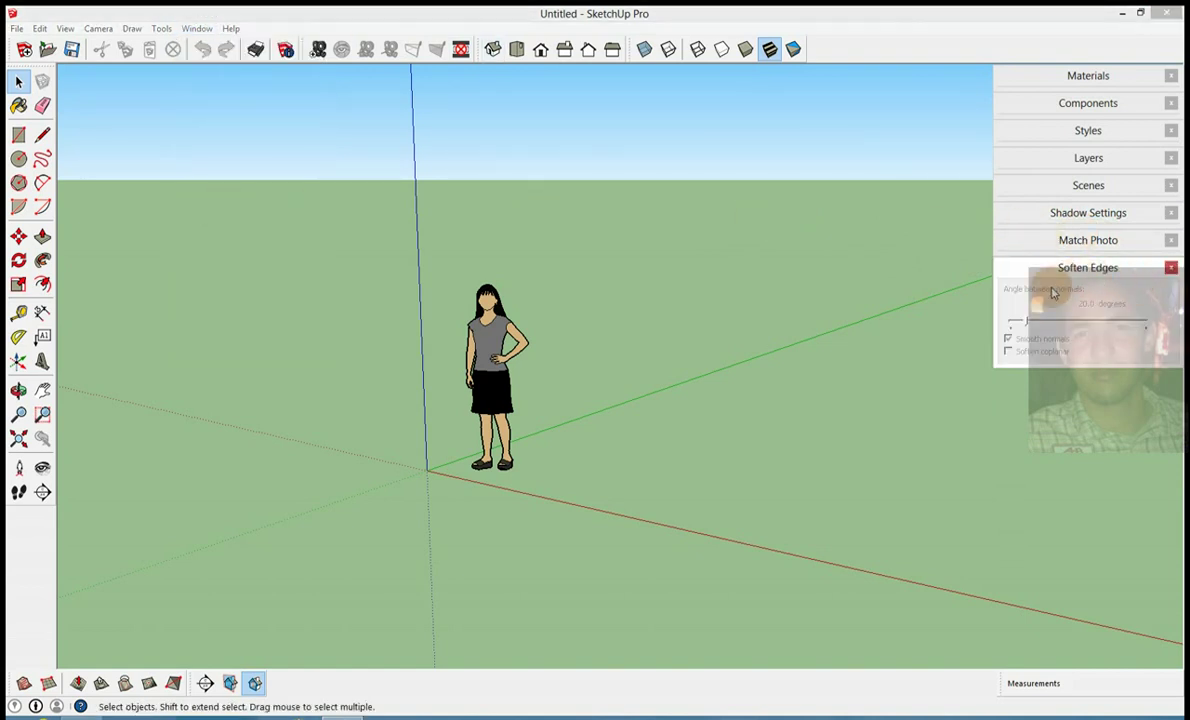
left_click(1090, 270)
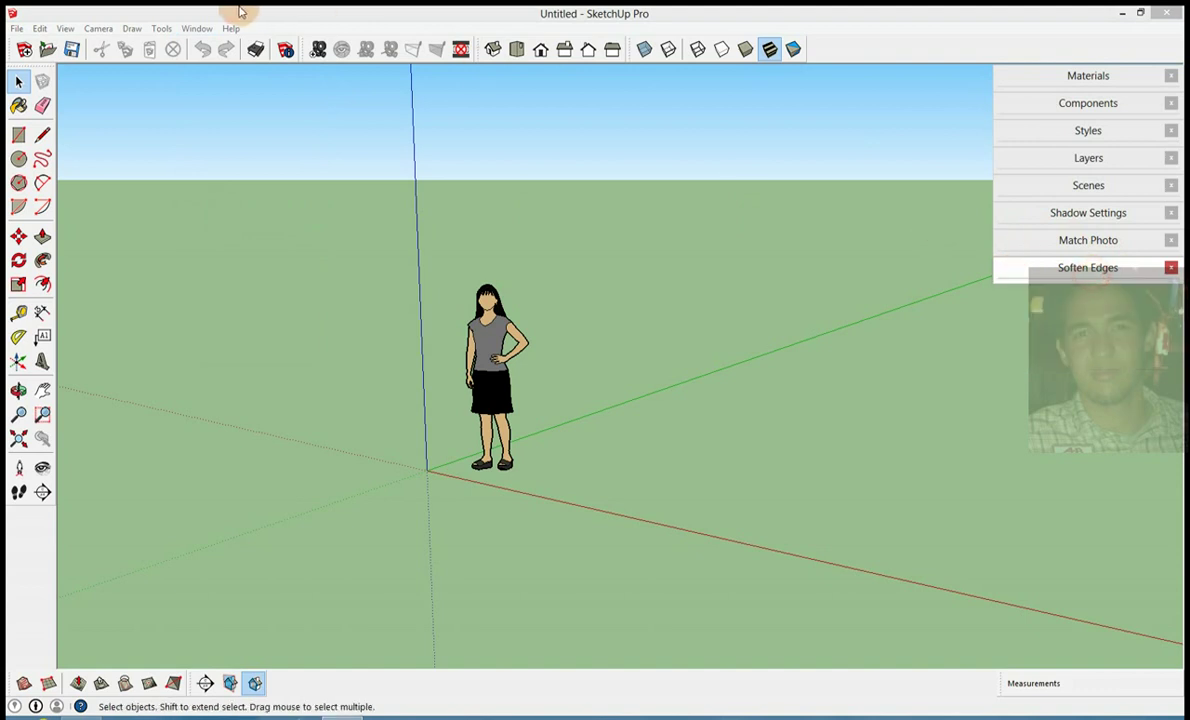
Return focus to the model view and orbit around the figure
left_click(197, 27)
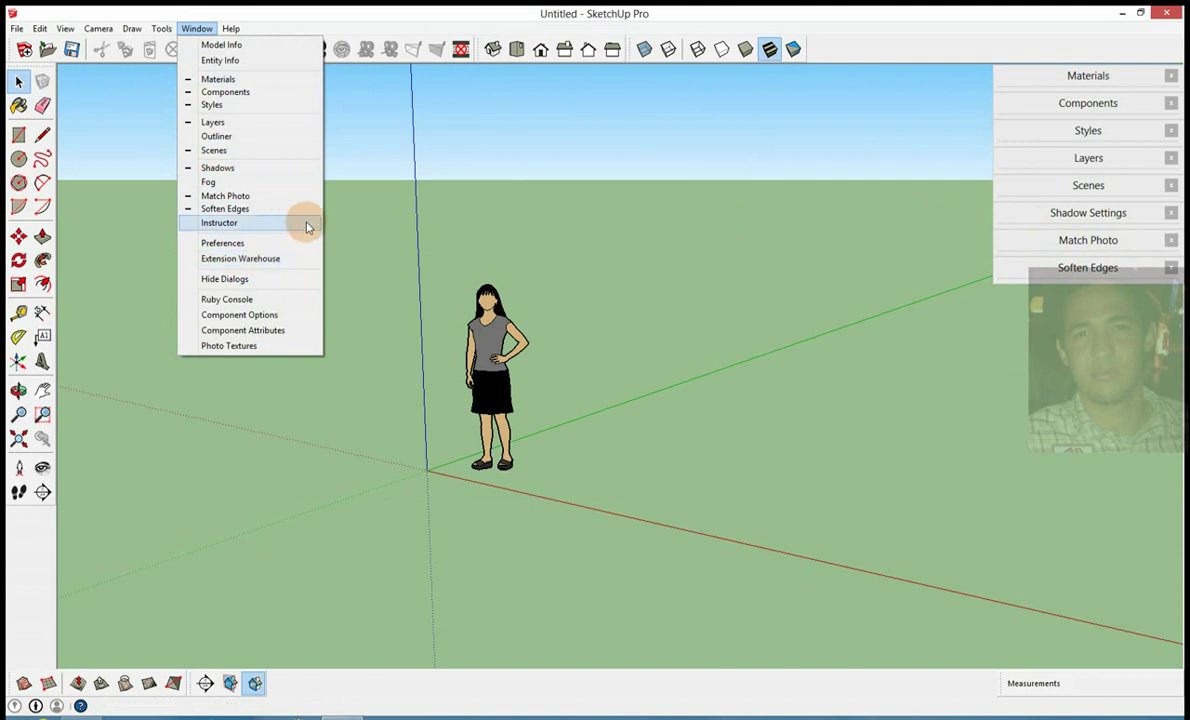
left_click(1080, 78)
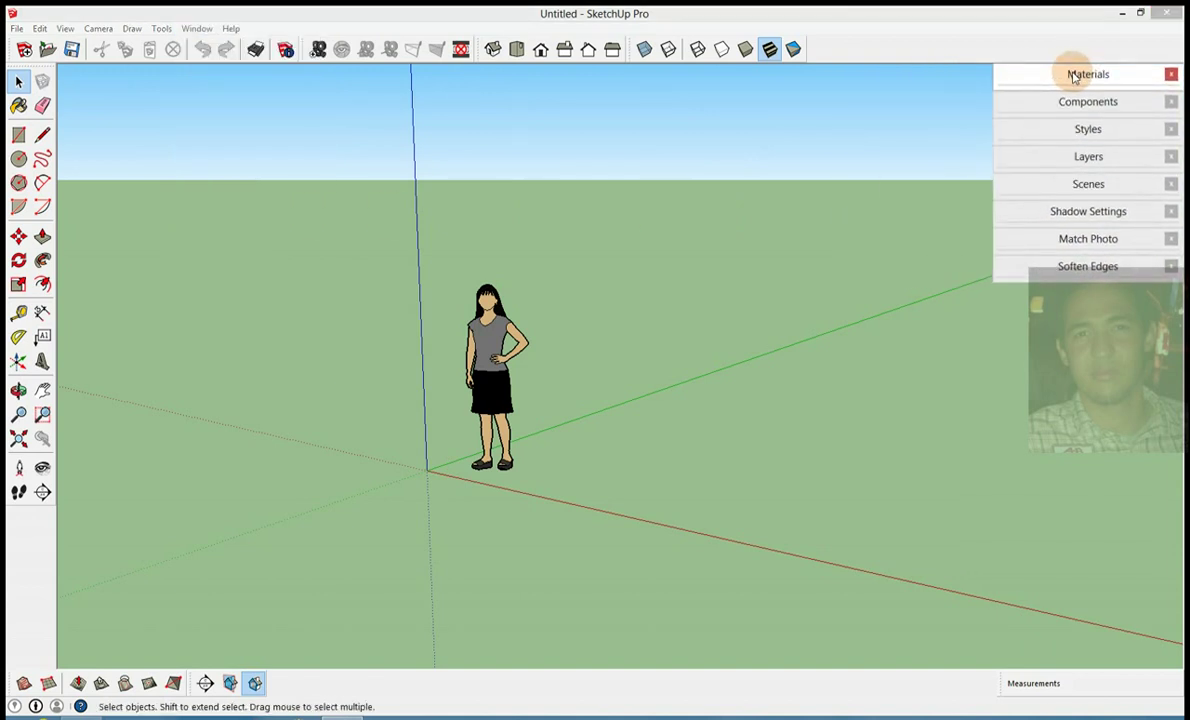
left_click(641, 297)
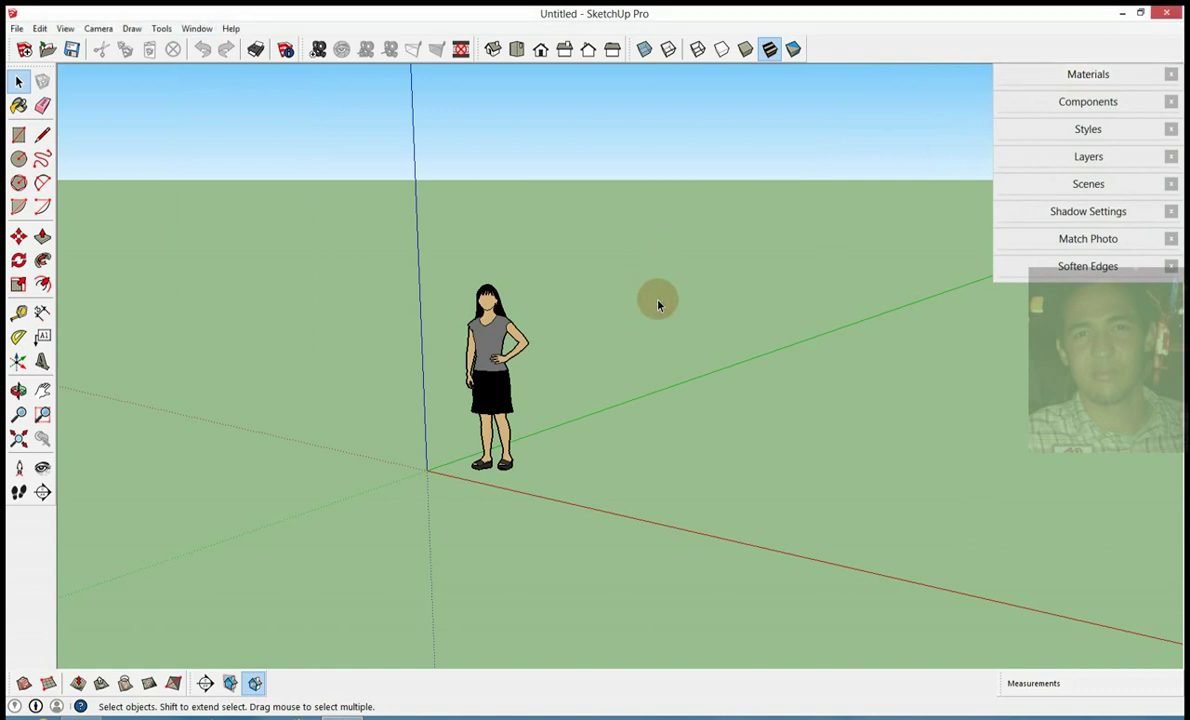
middle_click_drag(658, 305, 598, 241)
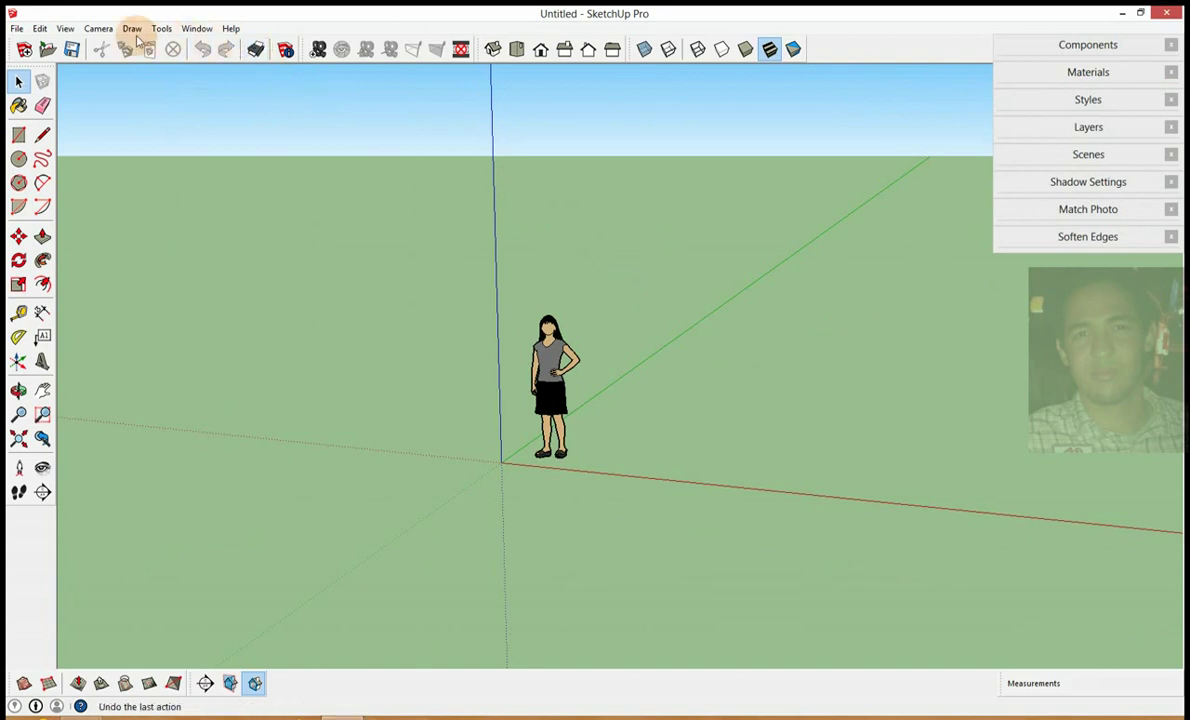
Save the model as a SketchUp Model on the Desktop named 'Configurando Skp'
left_click(14, 28)
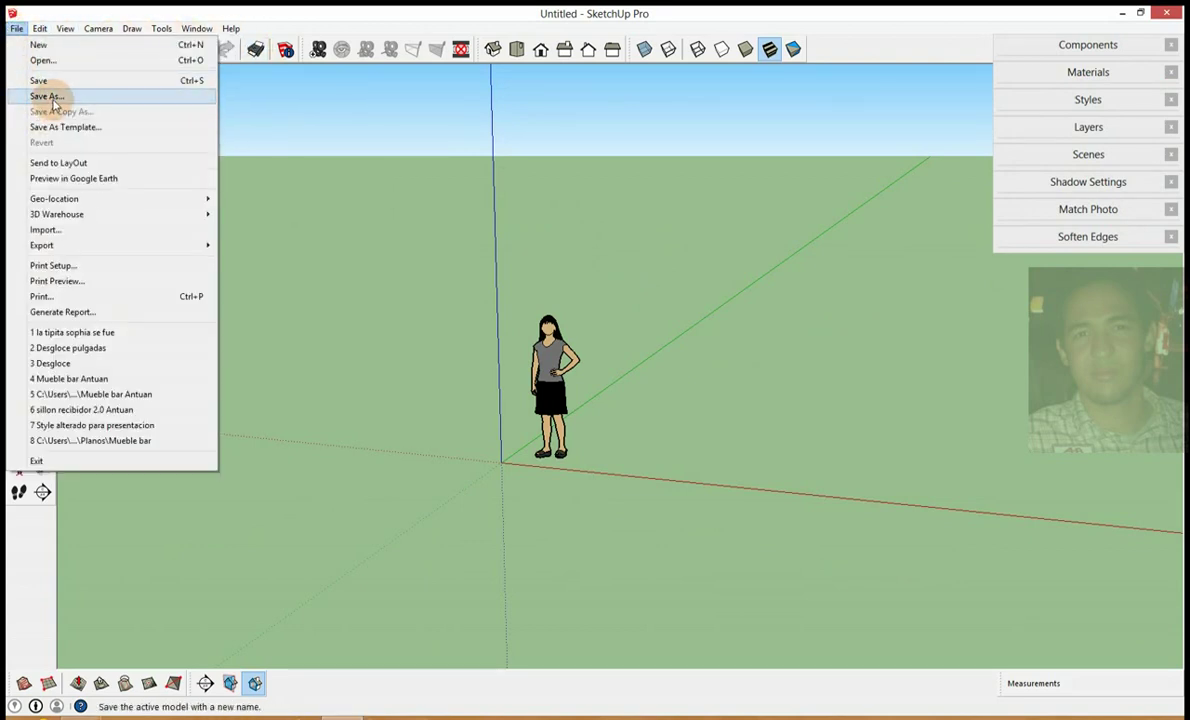
left_click(54, 102)
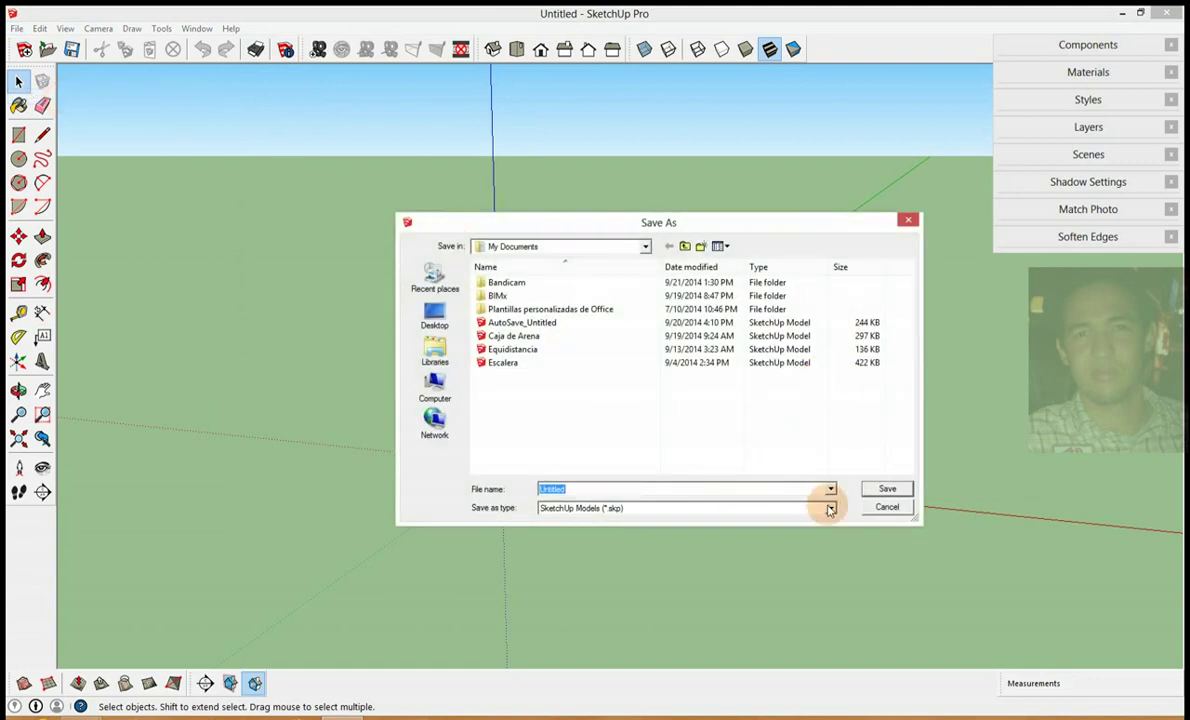
left_click(830, 510)
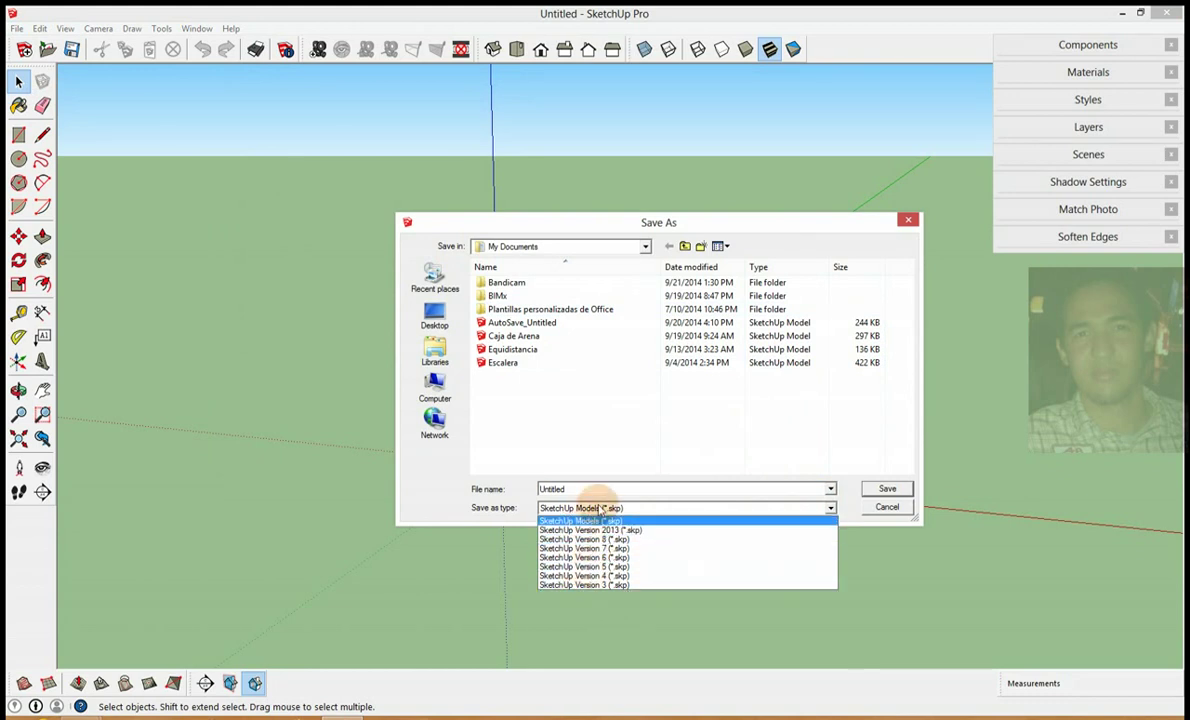
left_click(831, 512)
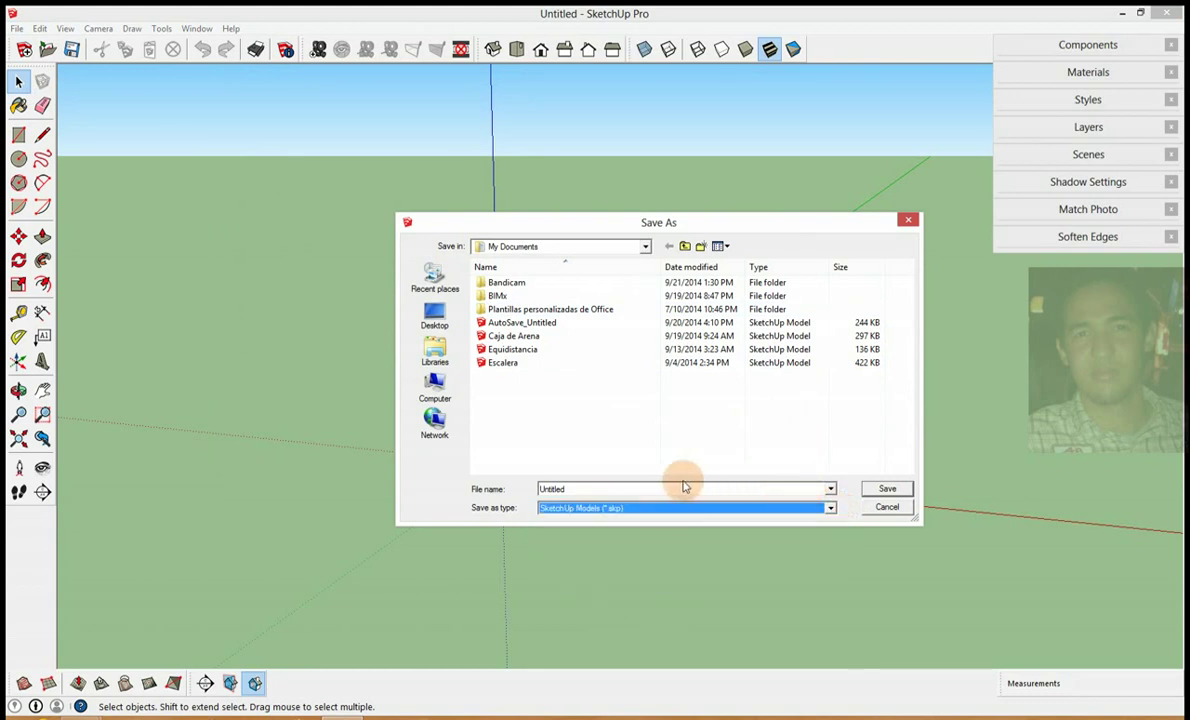
double_click(640, 488)
left_click(434, 316)
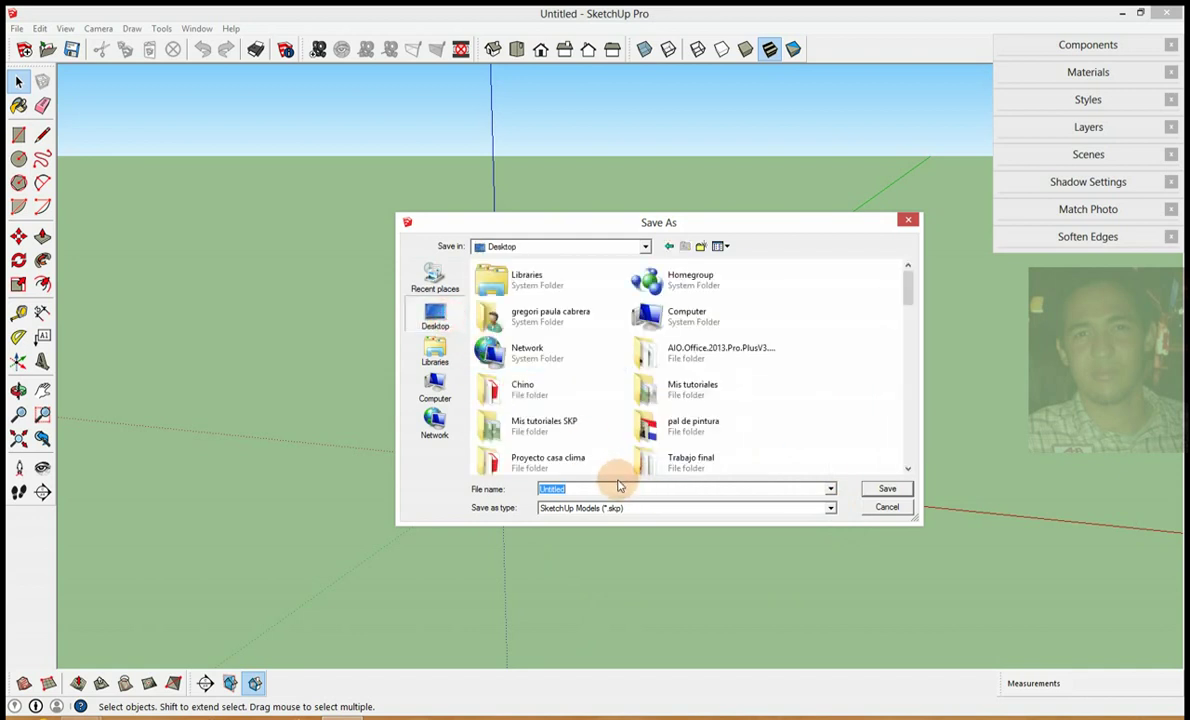
type("Configurando Skp")
left_click(886, 488)
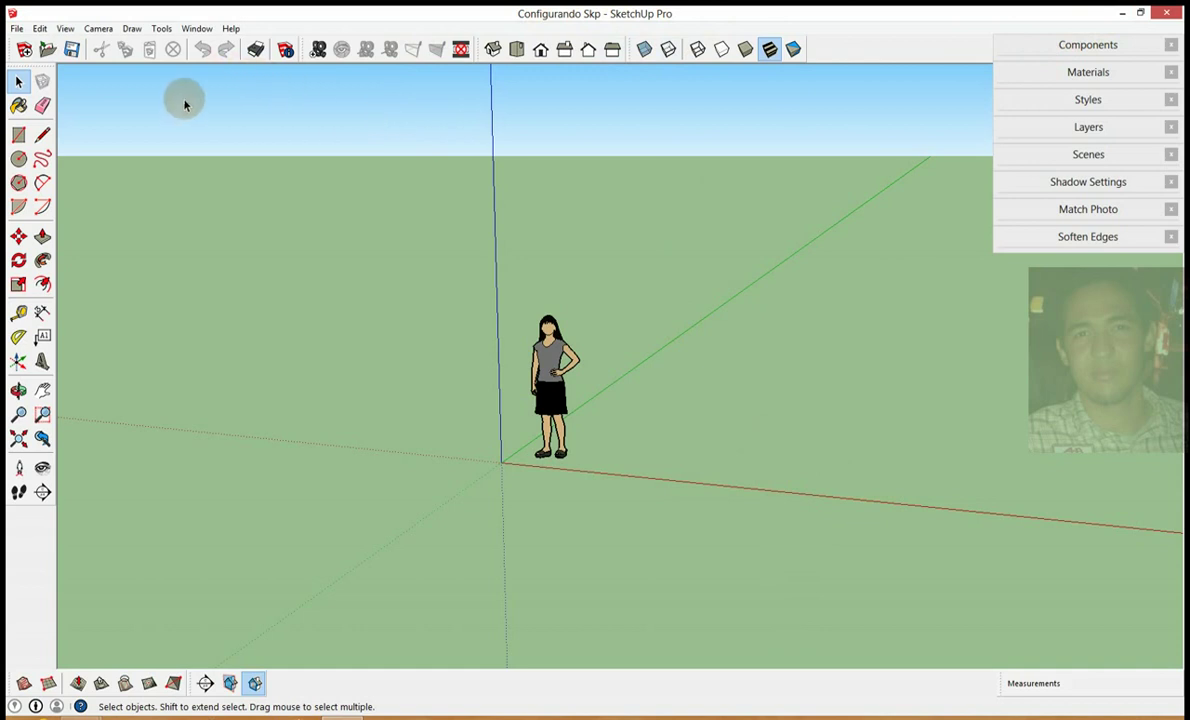
left_click(48, 51)
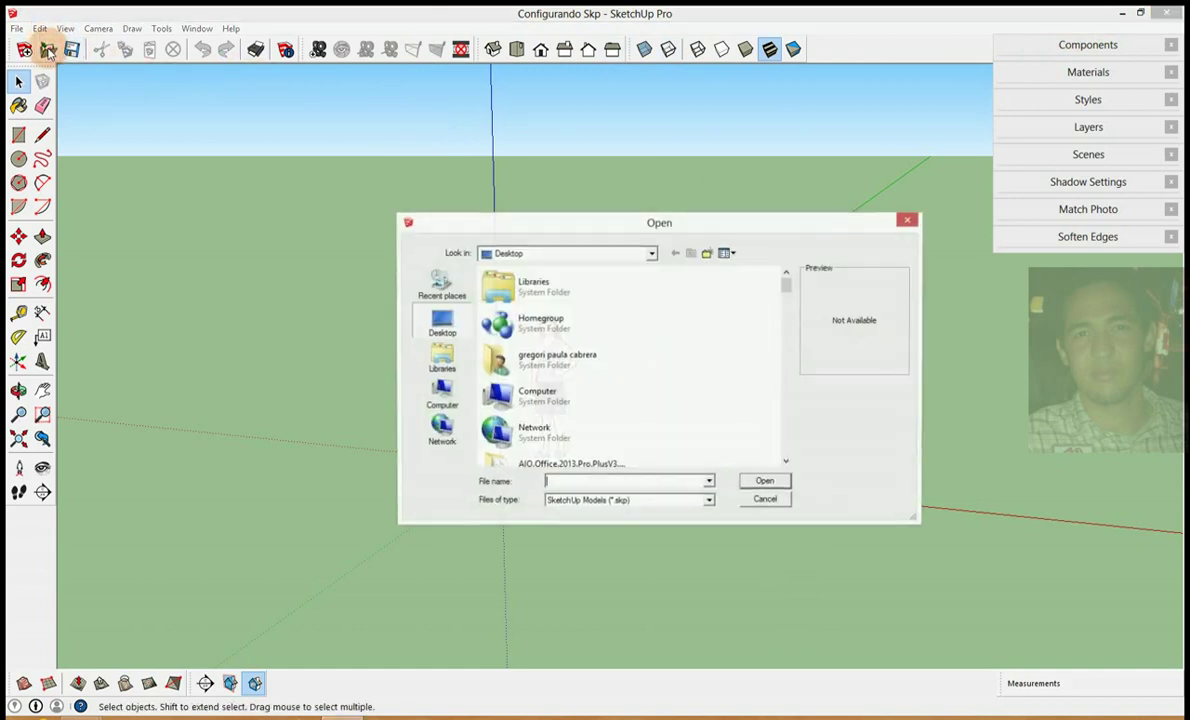
left_click_drag(787, 283, 784, 356)
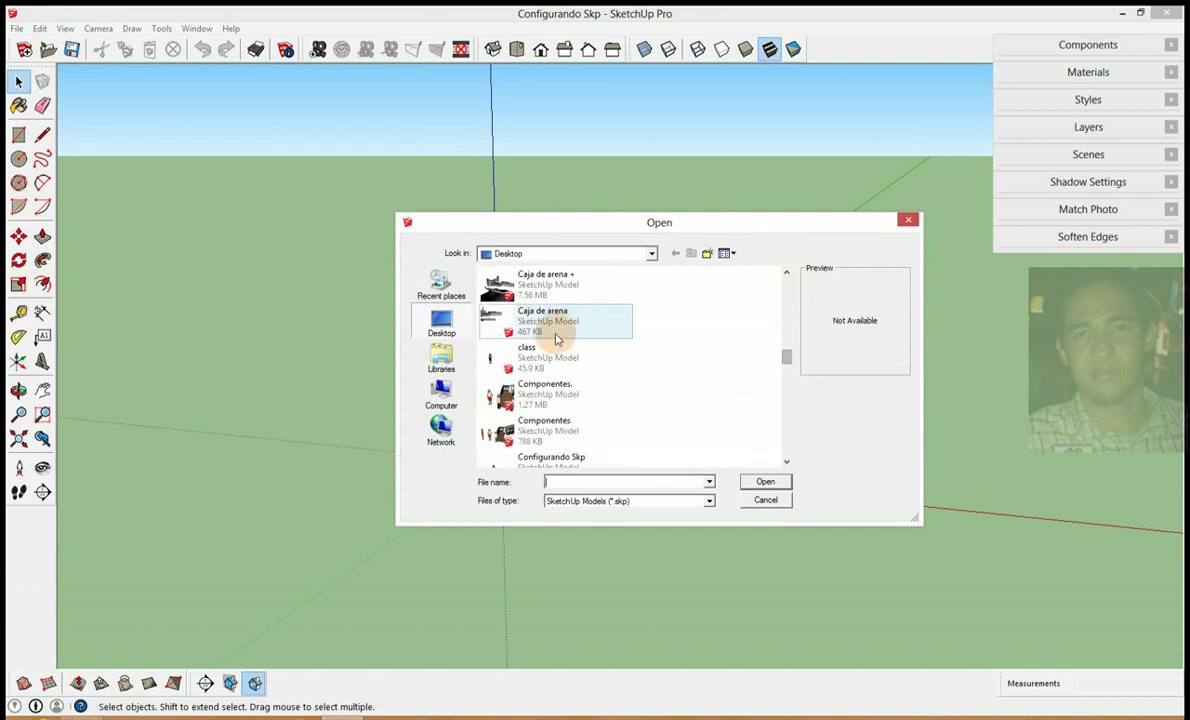
left_click_drag(785, 362, 789, 437)
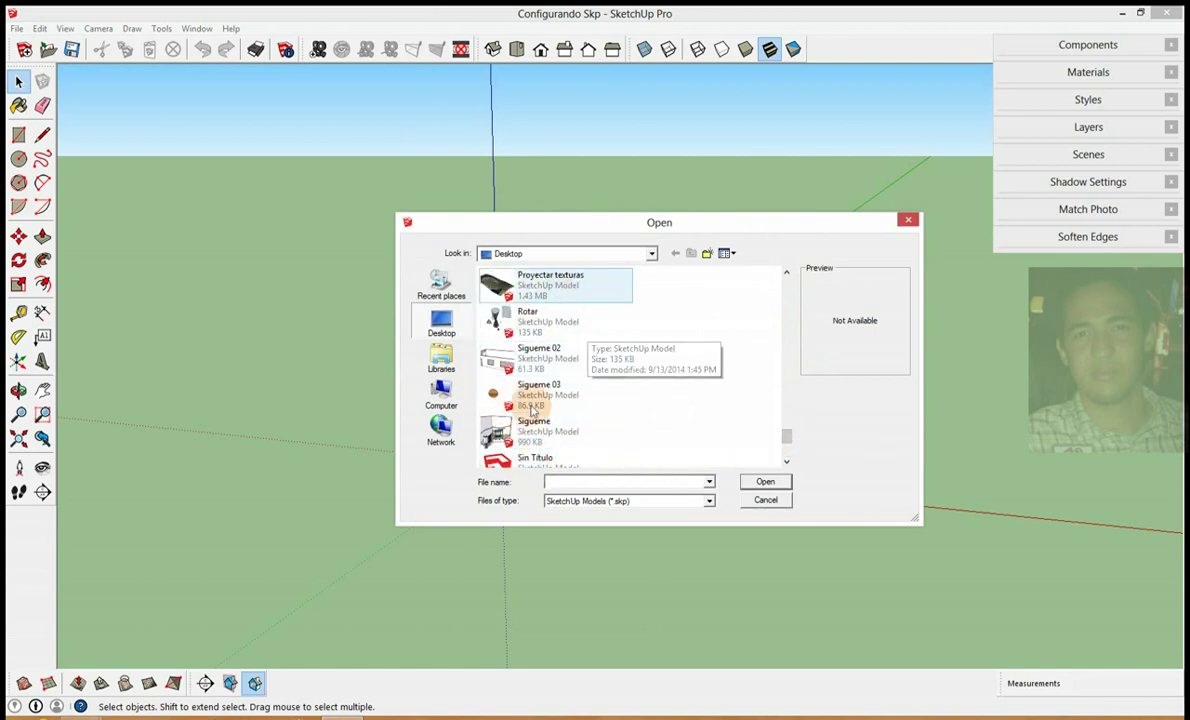
left_click(707, 500)
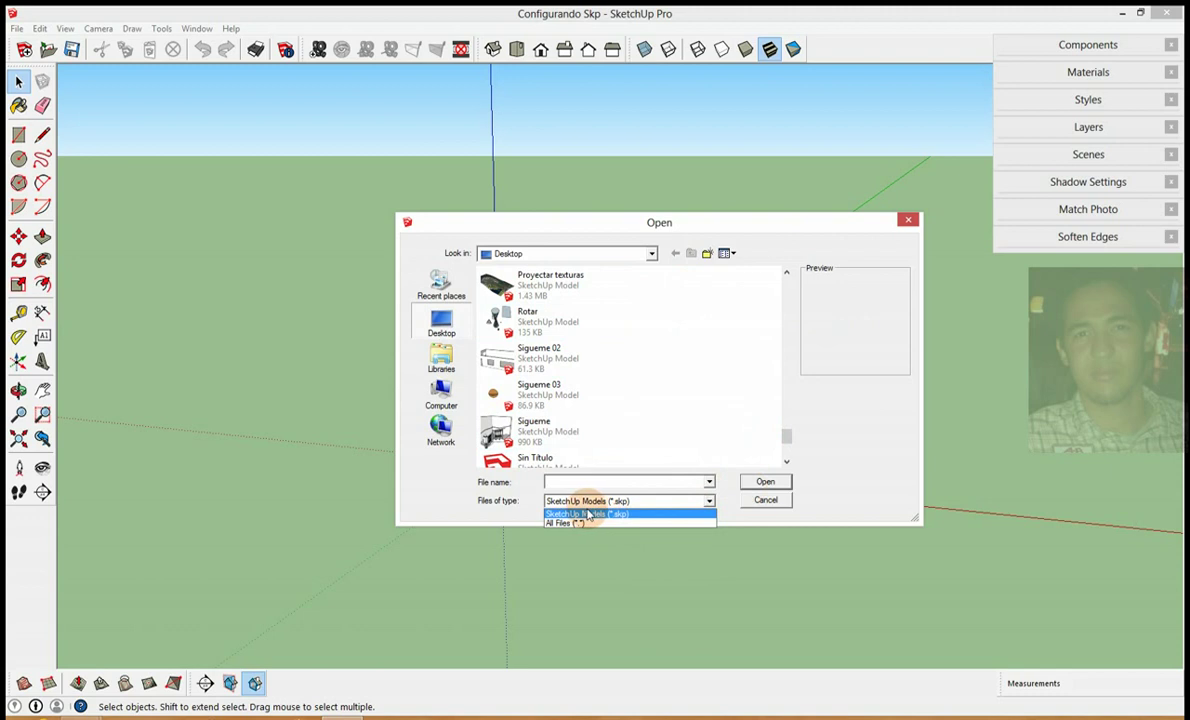
left_click(782, 420)
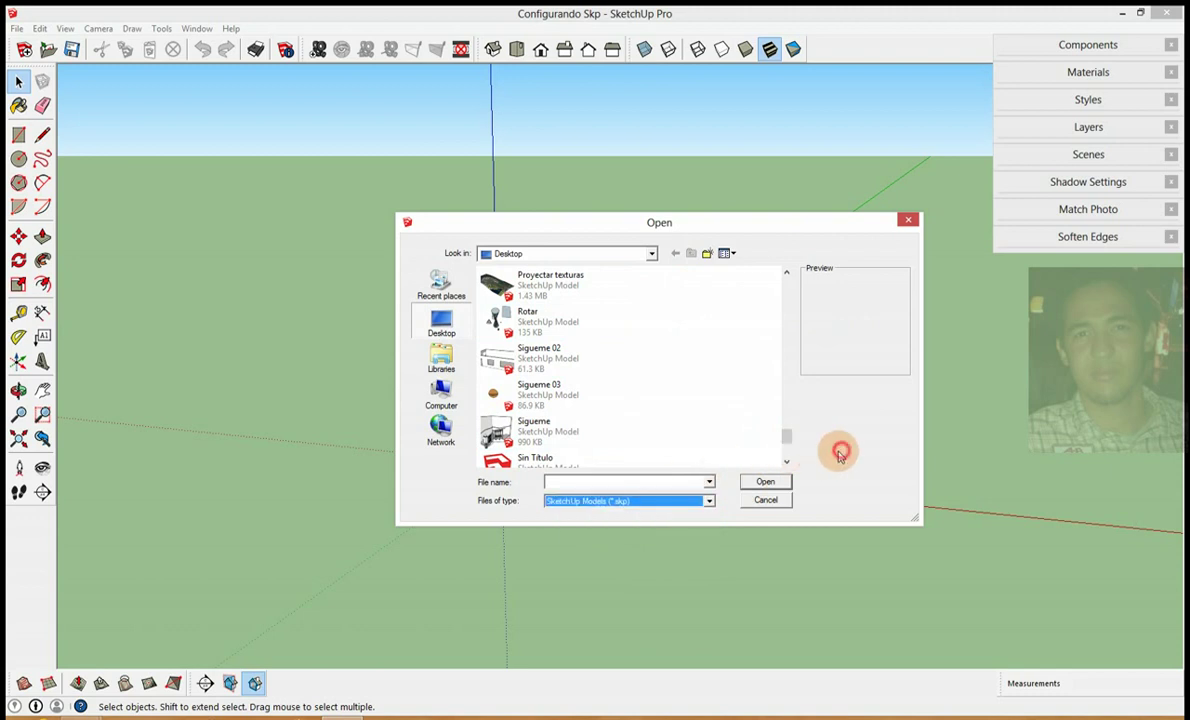
left_click(545, 362)
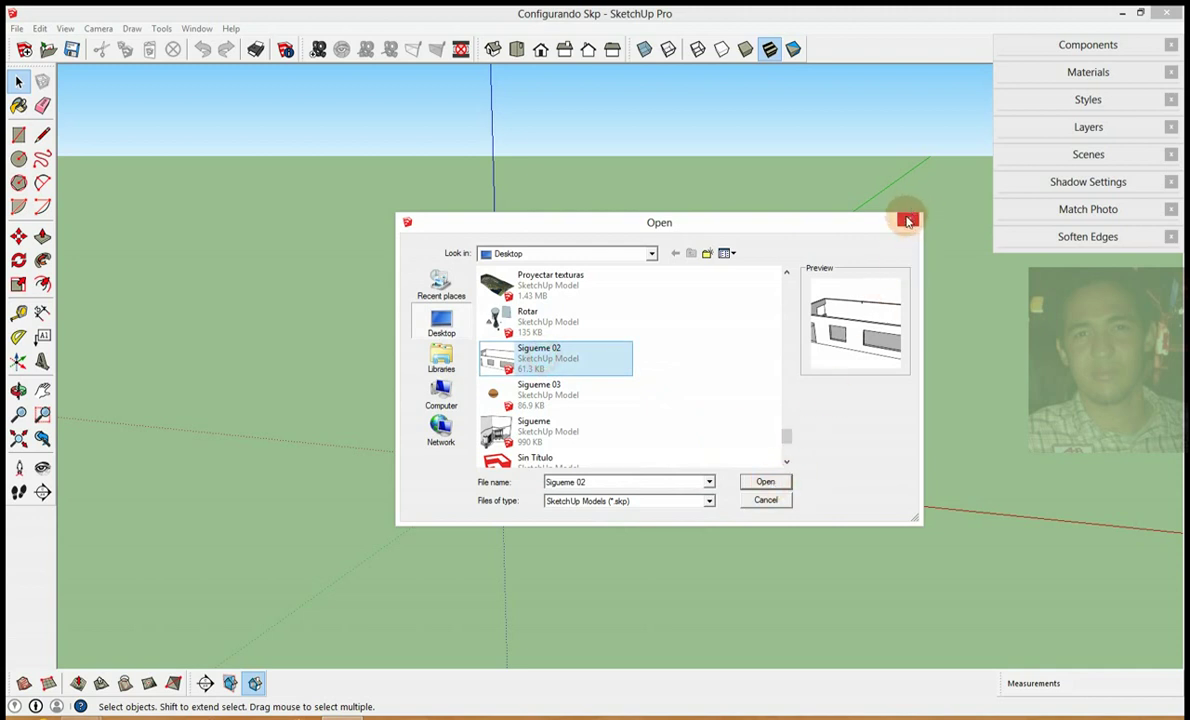
left_click(907, 221)
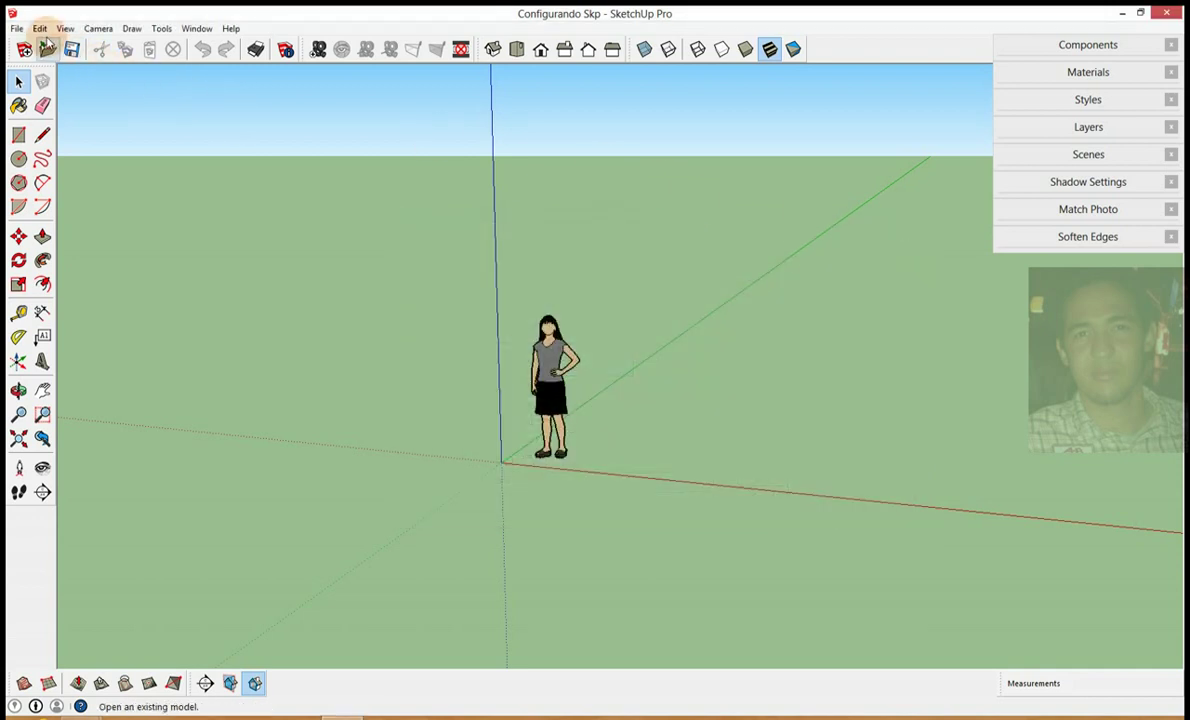
left_click(17, 29)
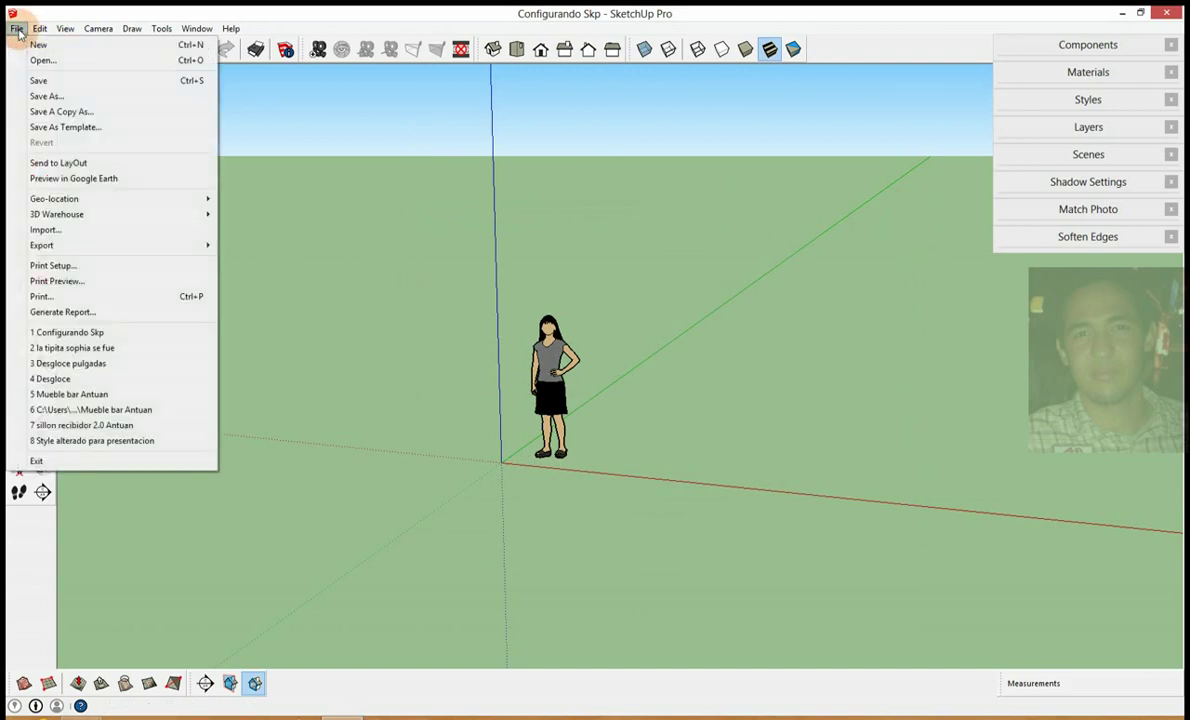
left_click(122, 237)
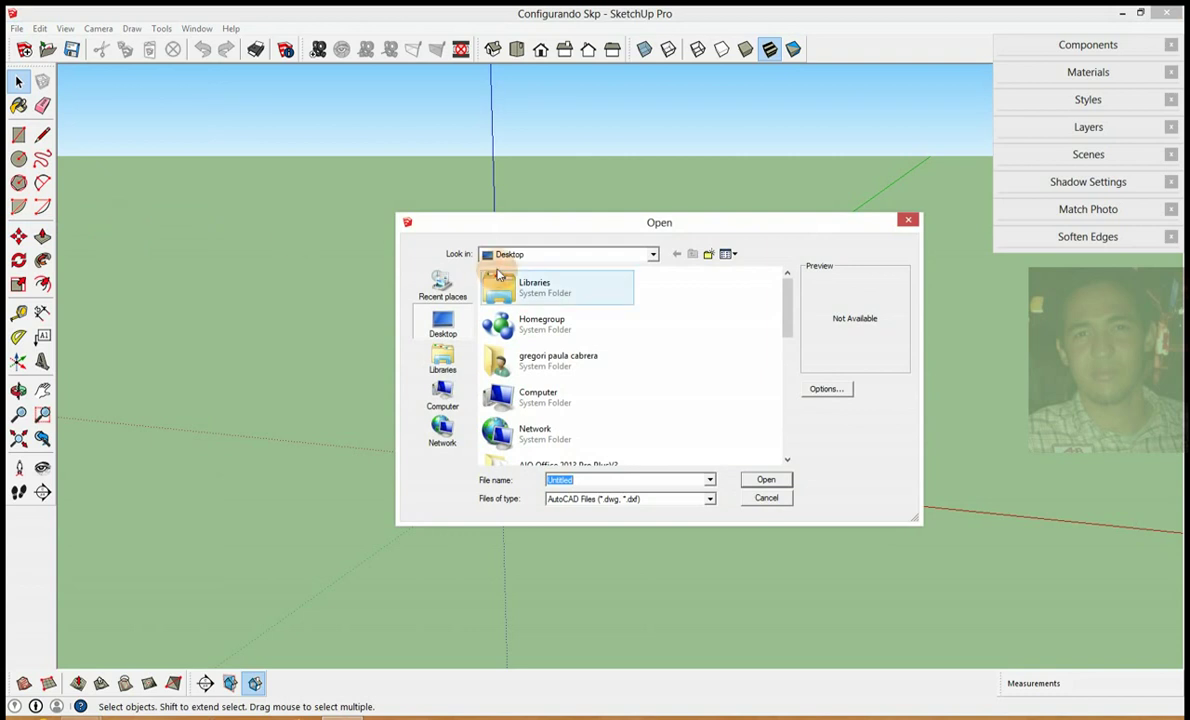
left_click(712, 500)
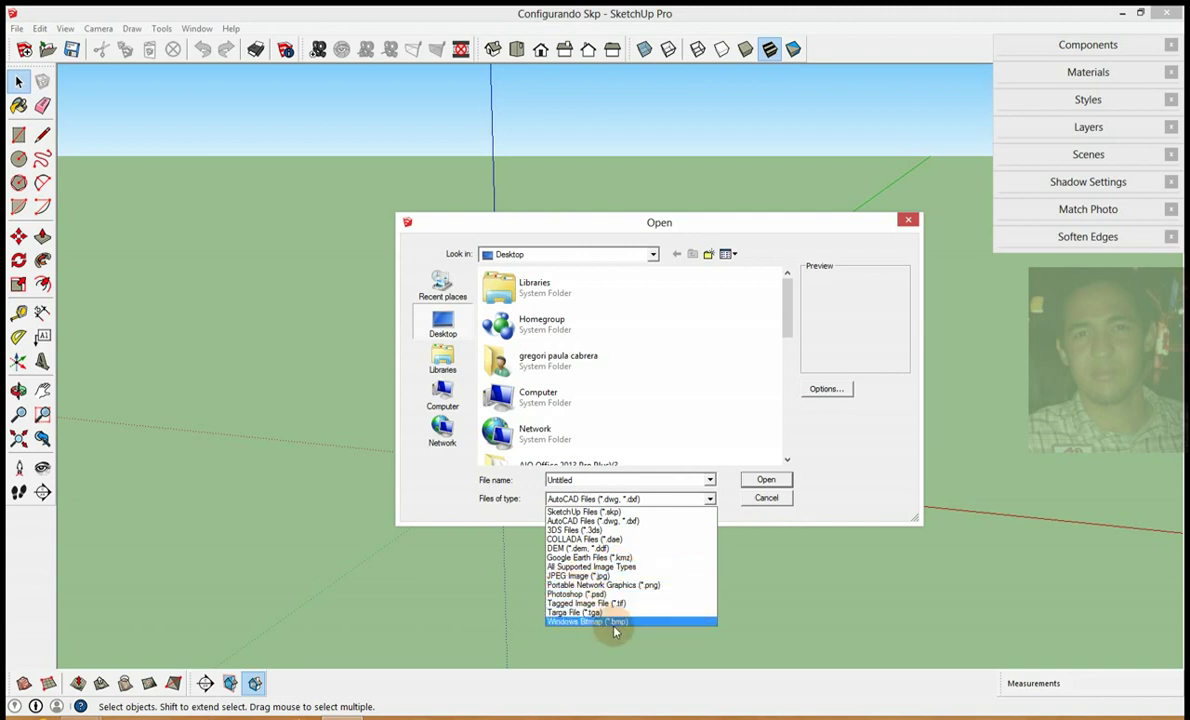
left_click(840, 461)
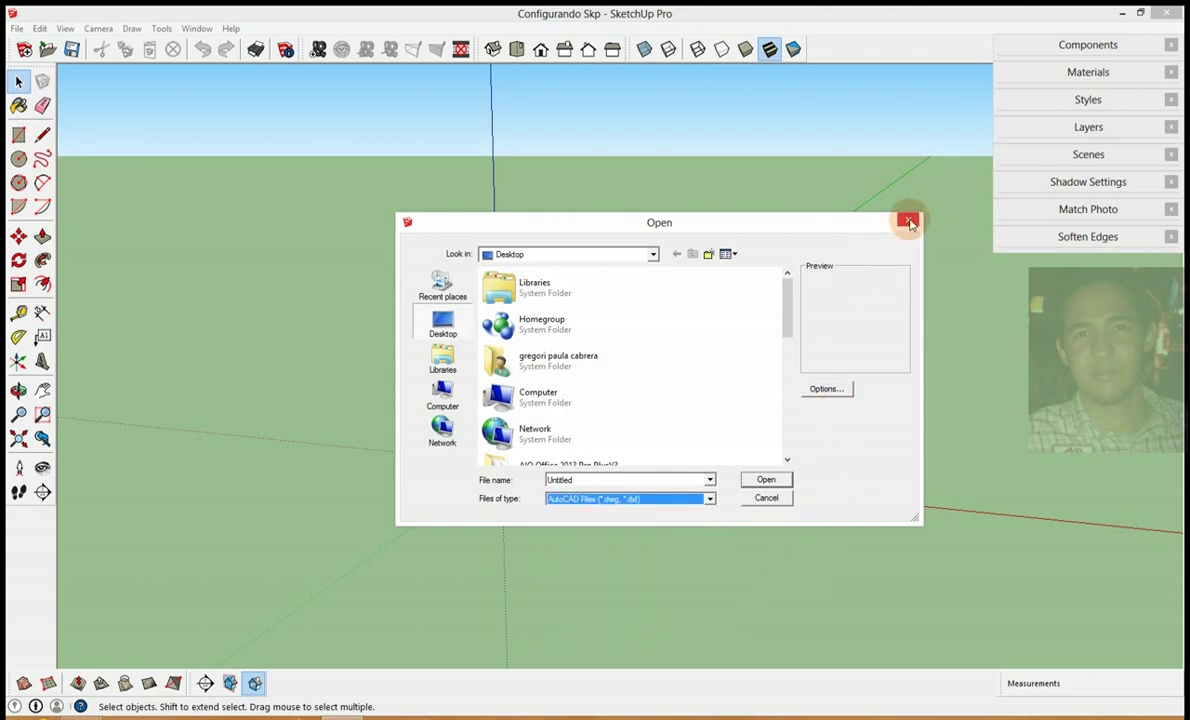
left_click(910, 222)
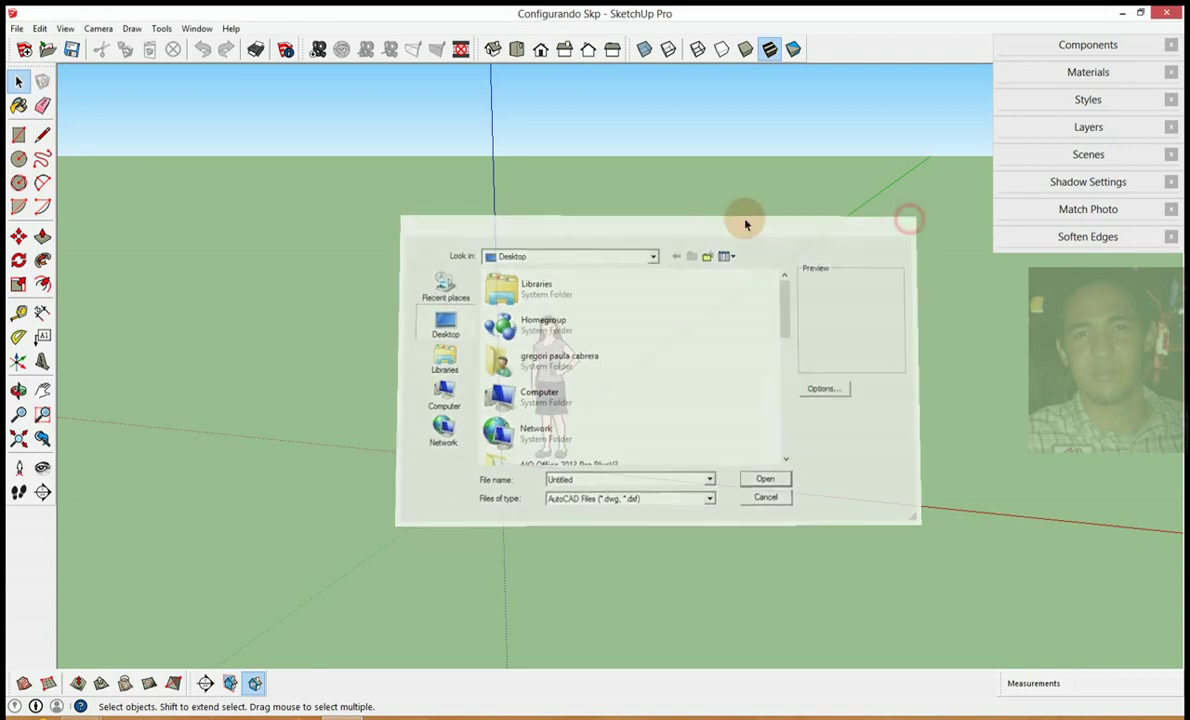
left_click(17, 28)
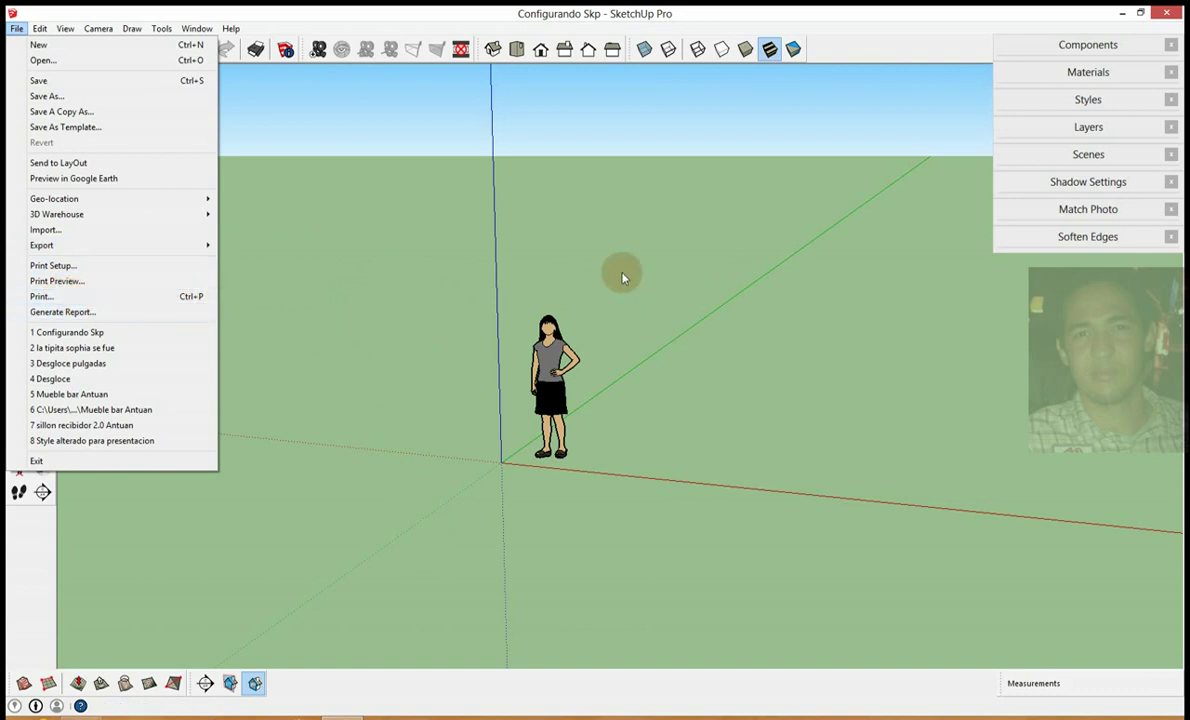
left_click(510, 258)
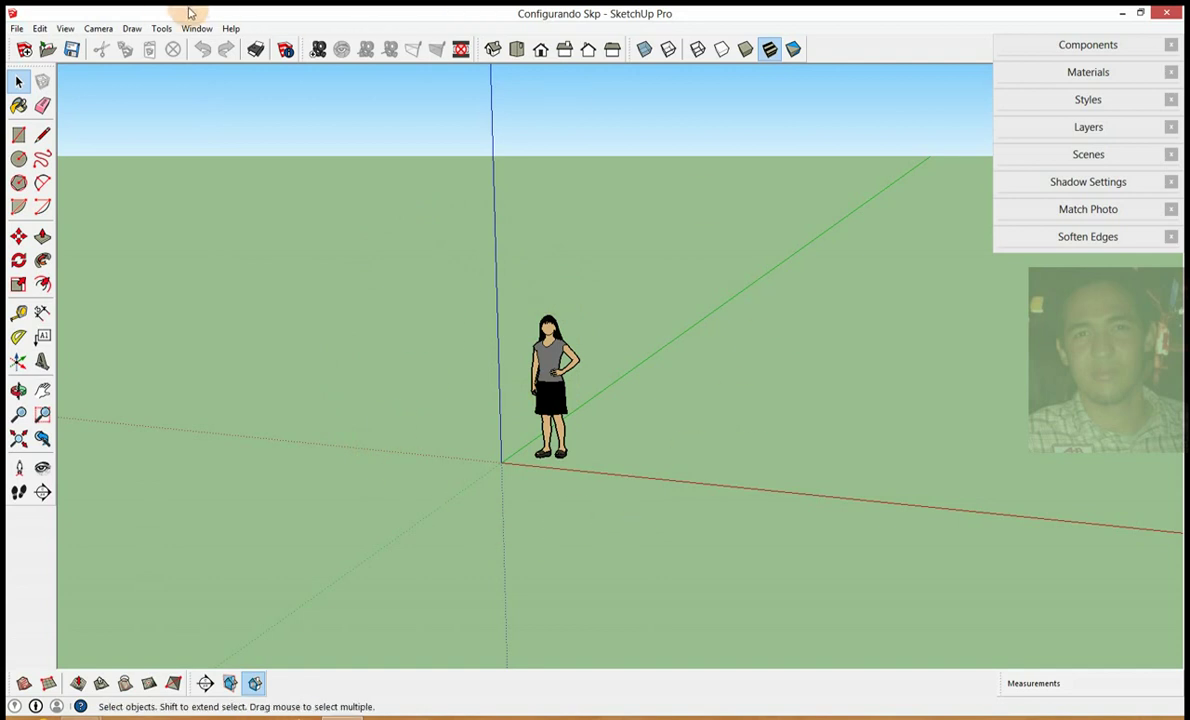
left_click(1121, 13)
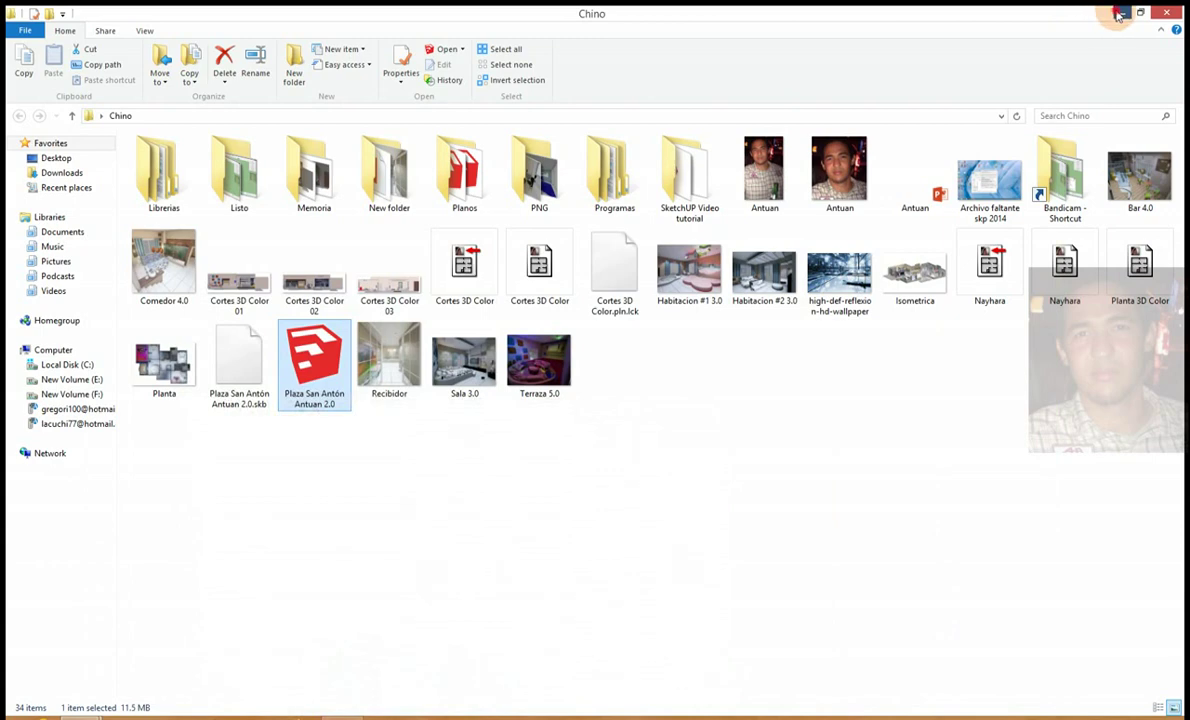
left_click(1119, 14)
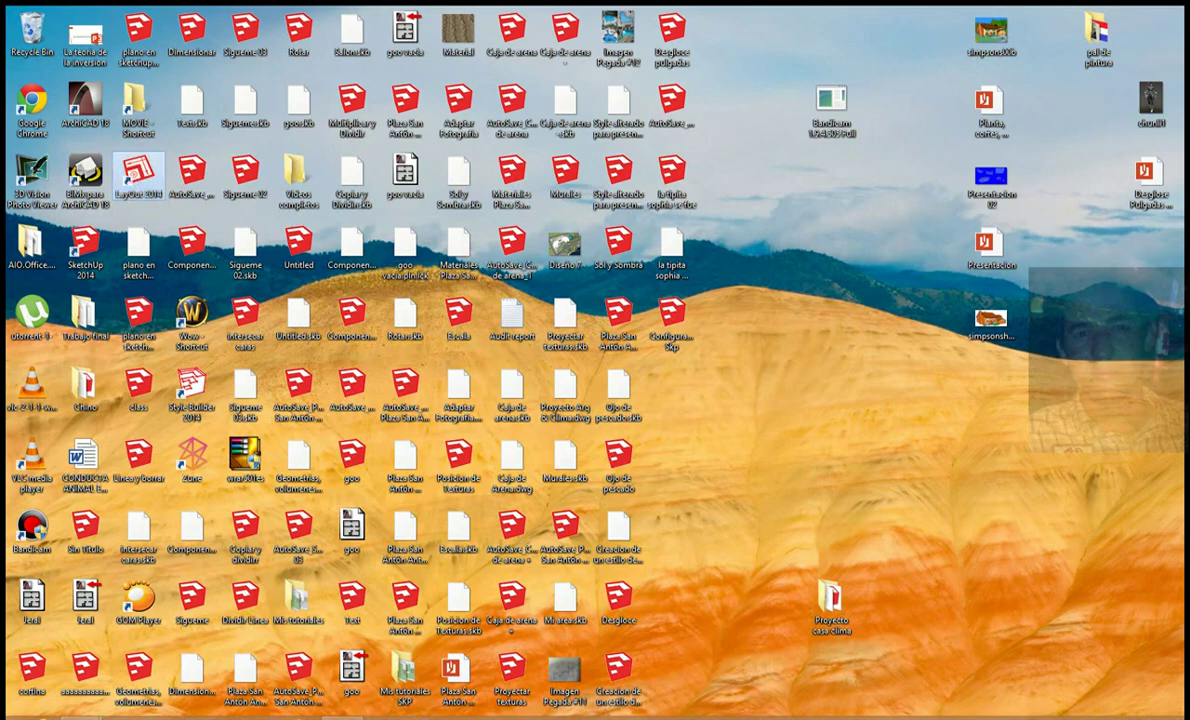
left_click(318, 710)
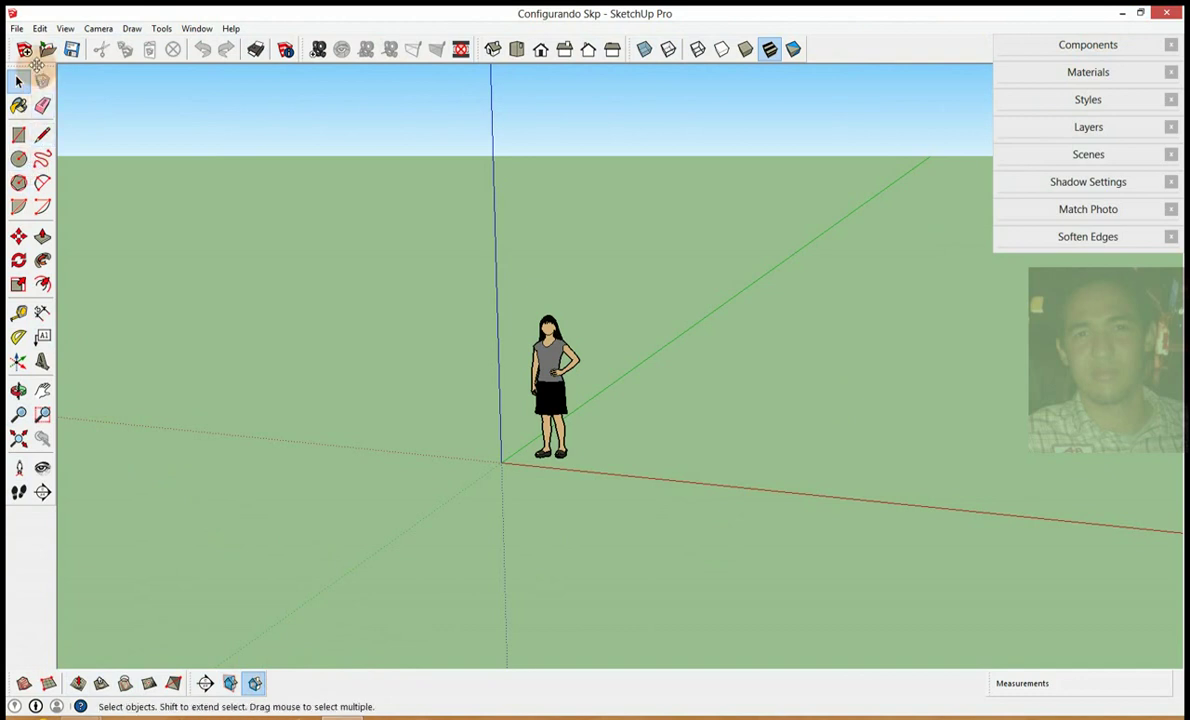
Close the Large Tool Set, reopen it from the toolbar list, and dock it at the left edge
left_click_drag(19, 70, 392, 92)
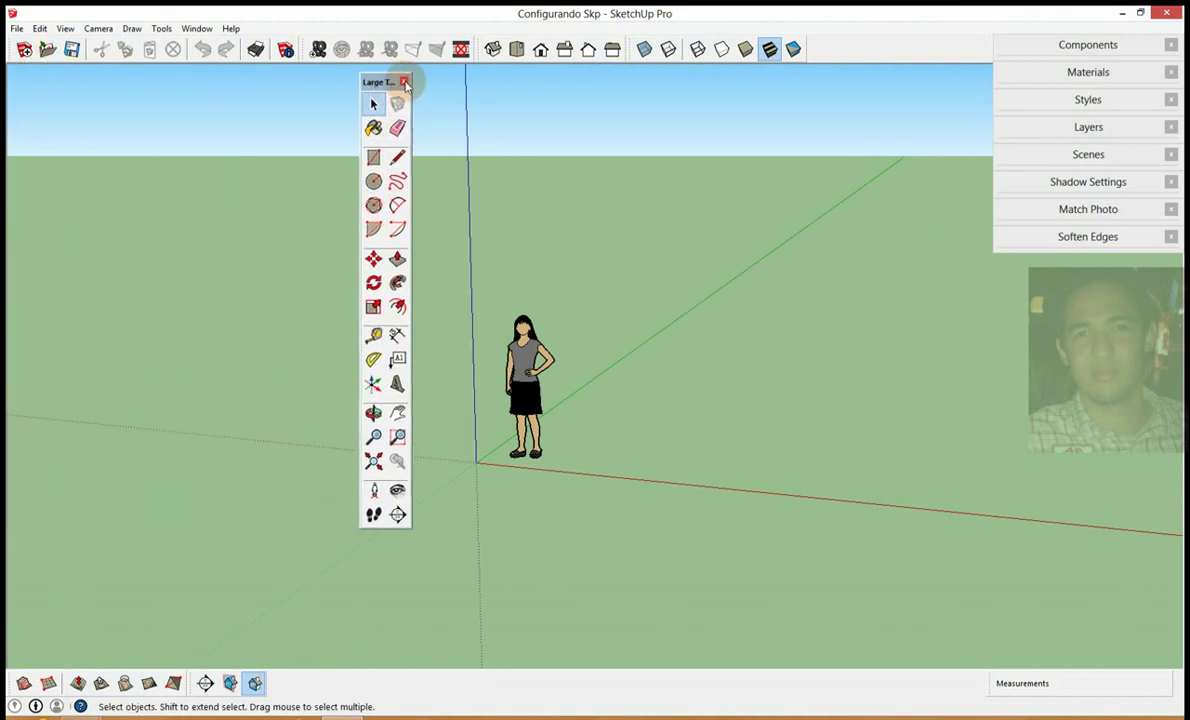
left_click(403, 82)
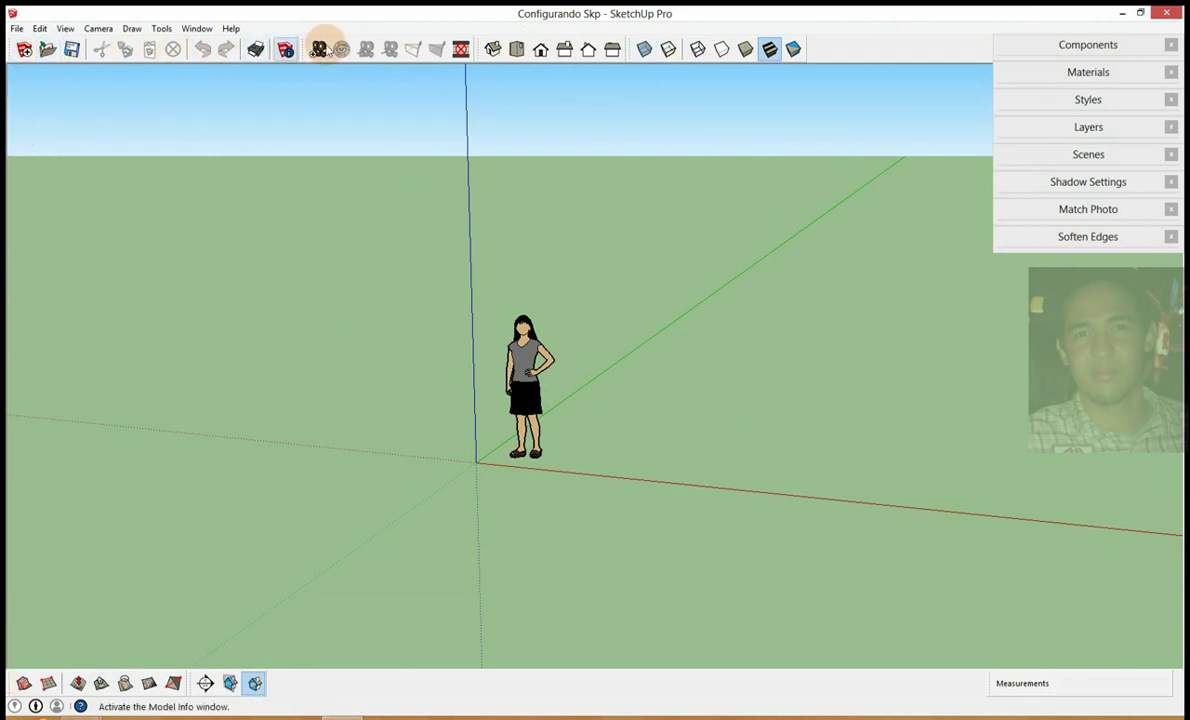
right_click(463, 51)
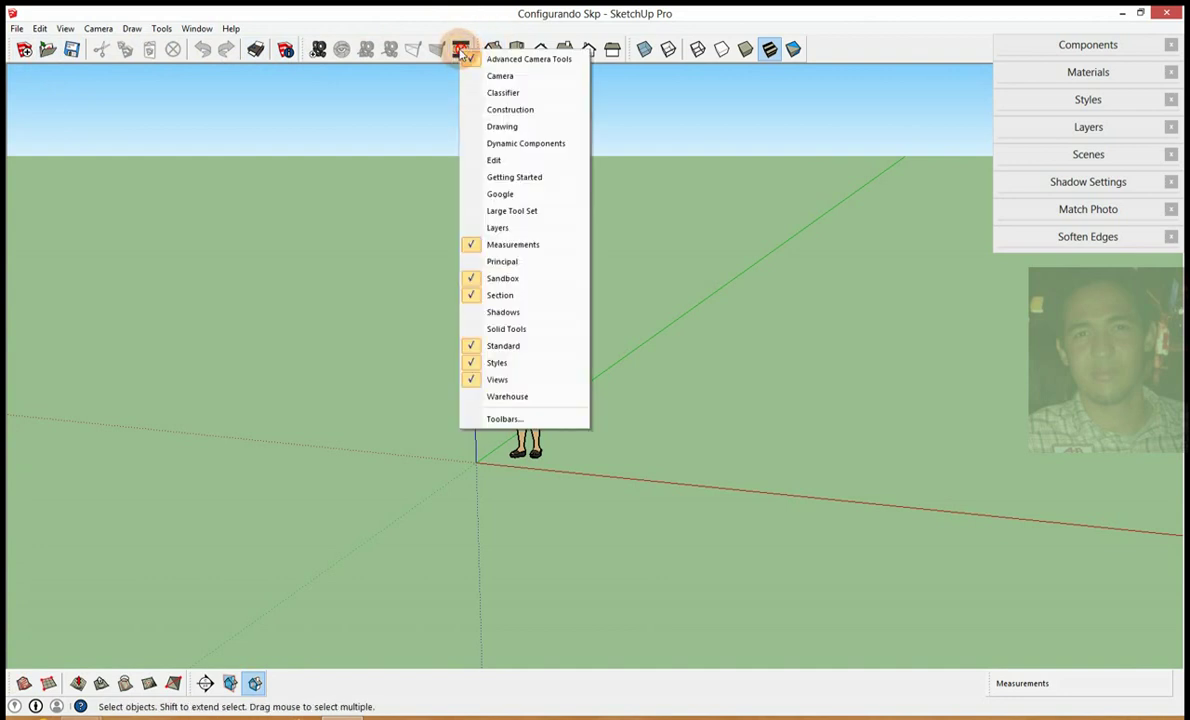
left_click(519, 213)
left_click_drag(340, 68, 6, 60)
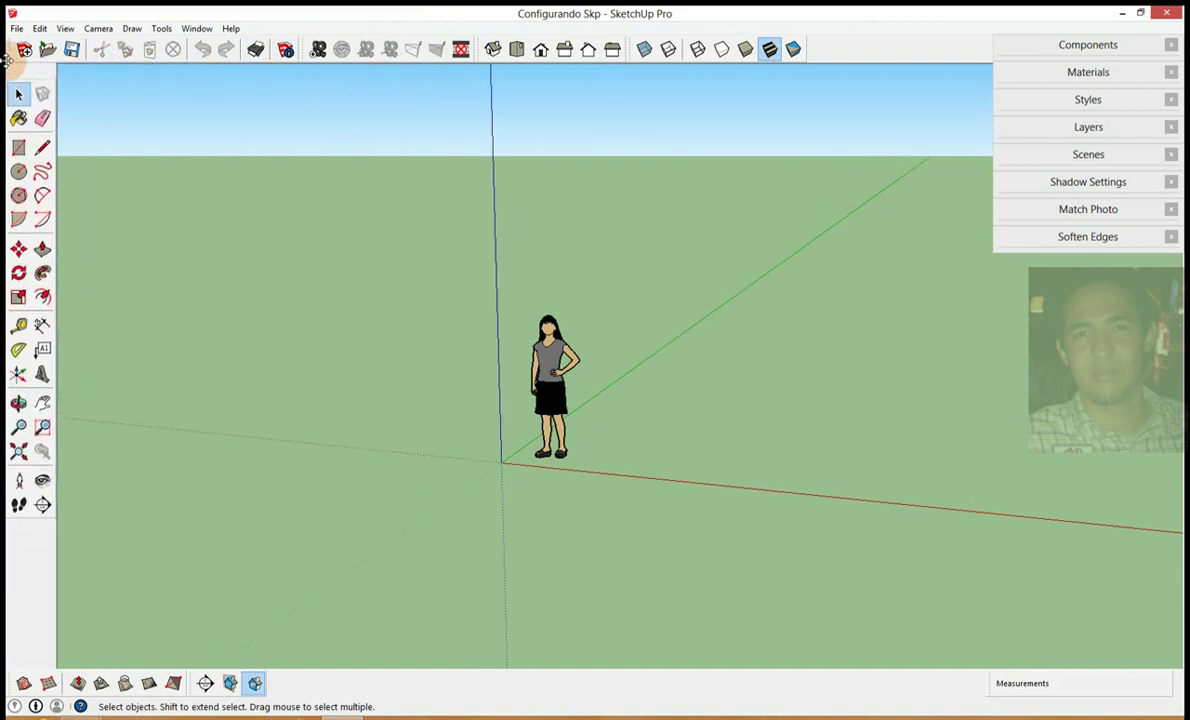